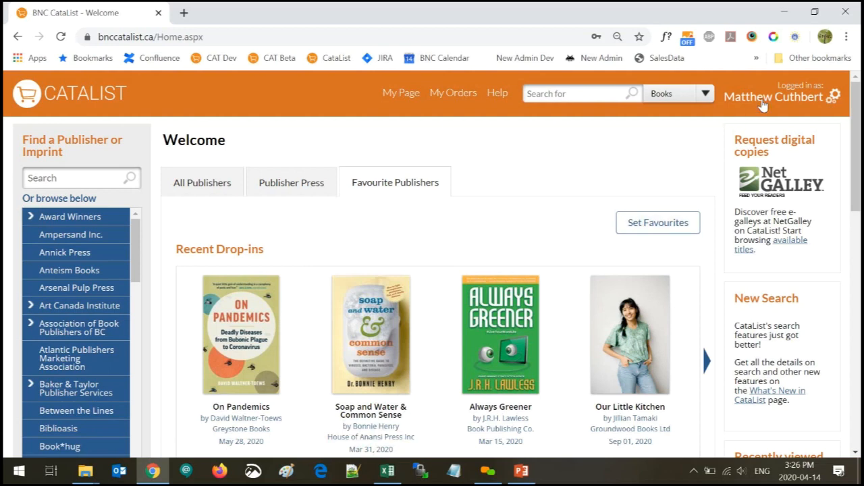
Open the 'Best llama books for stores' catalogue from My Page's custom catalogues list
{"action": "left_click", "coordinate": [383, 93]}
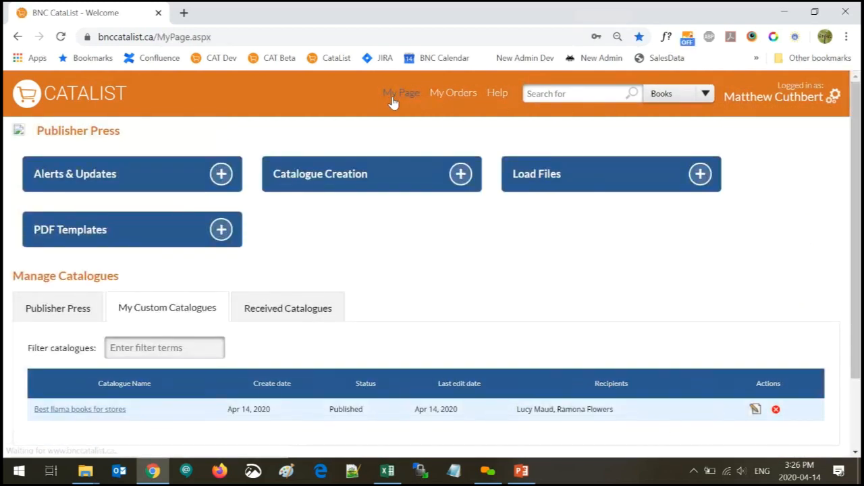
{"action": "left_click", "coordinate": [68, 415]}
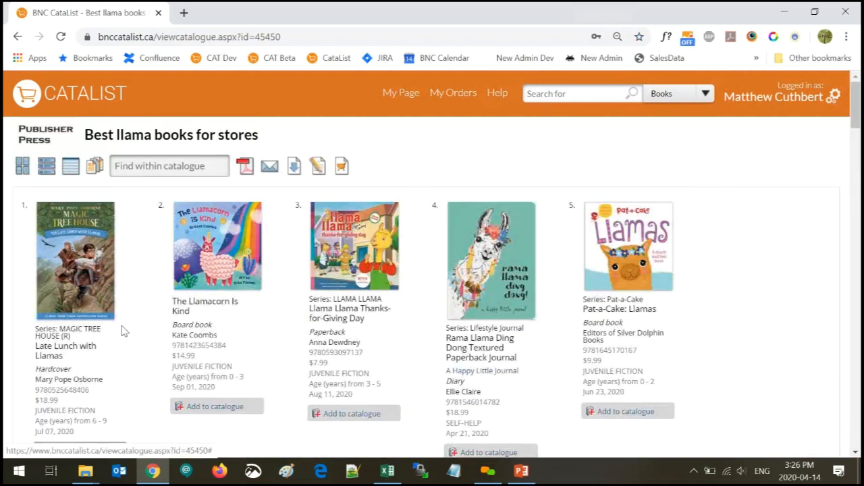
Download the llama catalogue PDF in the Single, List and Tile layouts
{"action": "left_click", "coordinate": [247, 168]}
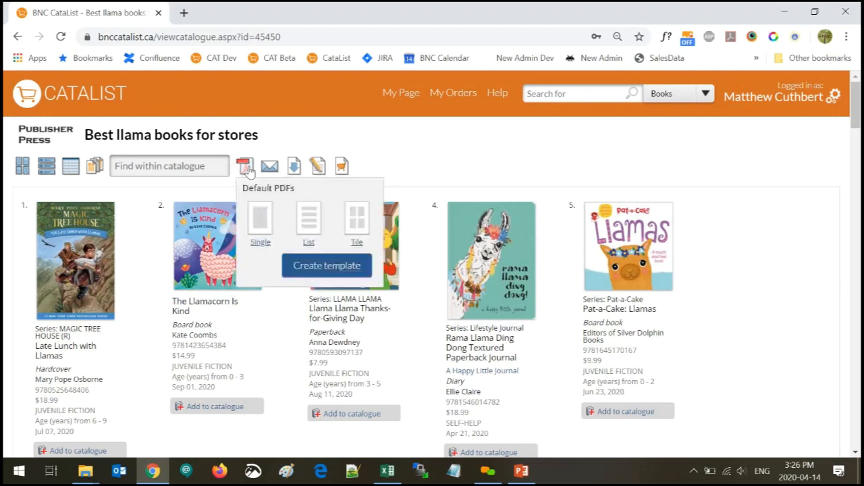
{"action": "left_click", "coordinate": [261, 223]}
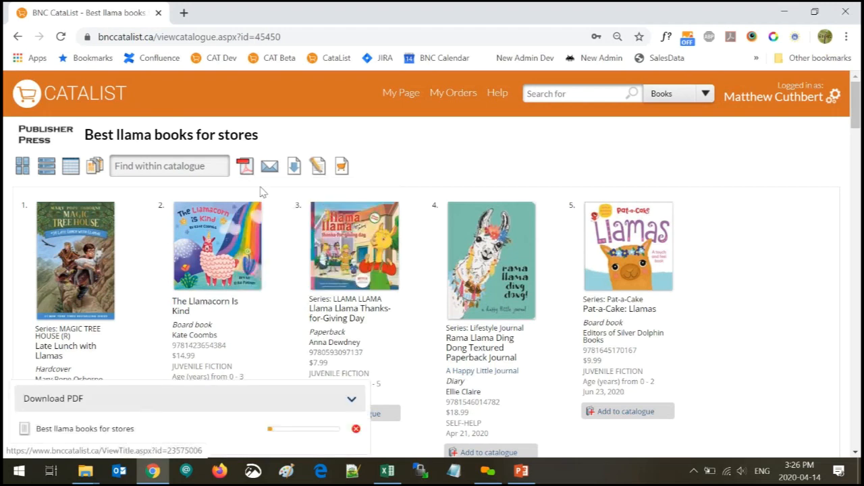
{"action": "left_click", "coordinate": [246, 168]}
{"action": "left_click", "coordinate": [309, 218]}
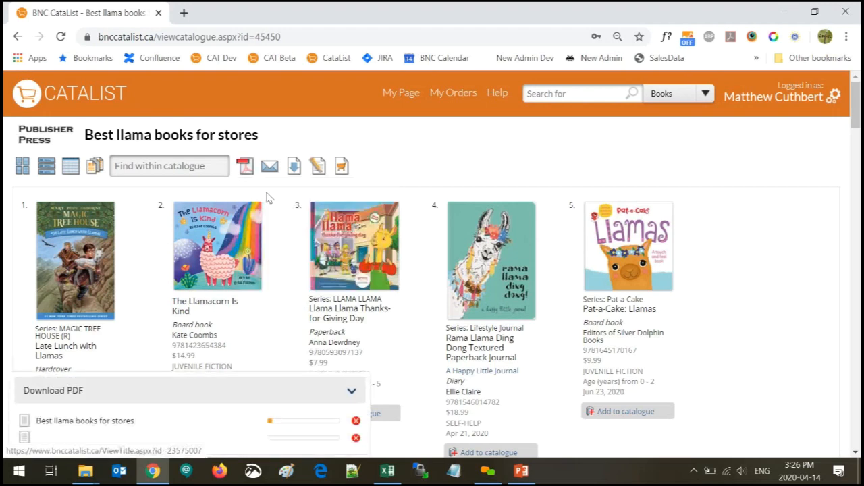
{"action": "left_click", "coordinate": [246, 169]}
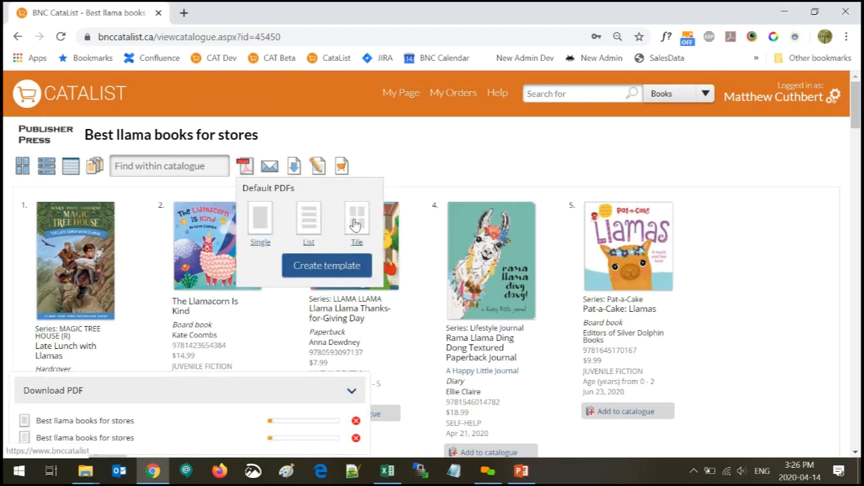
{"action": "left_click", "coordinate": [356, 222]}
{"action": "left_click", "coordinate": [246, 167]}
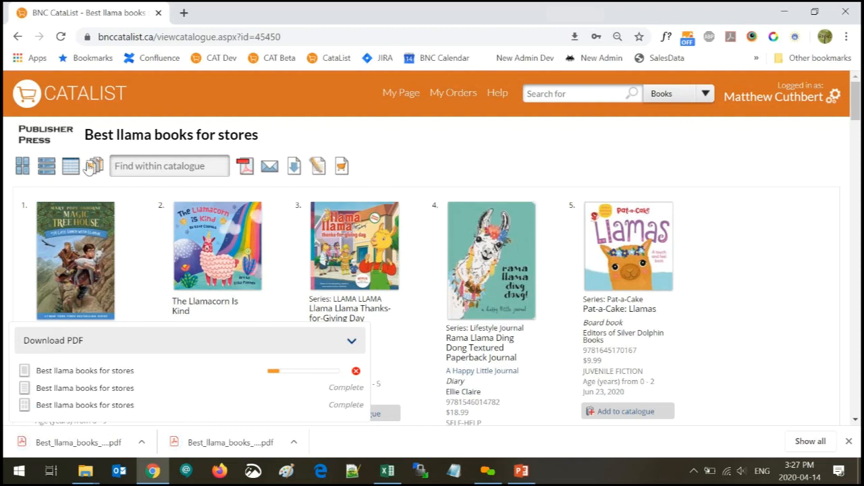
{"action": "mouse_move", "coordinate": [93, 166]}
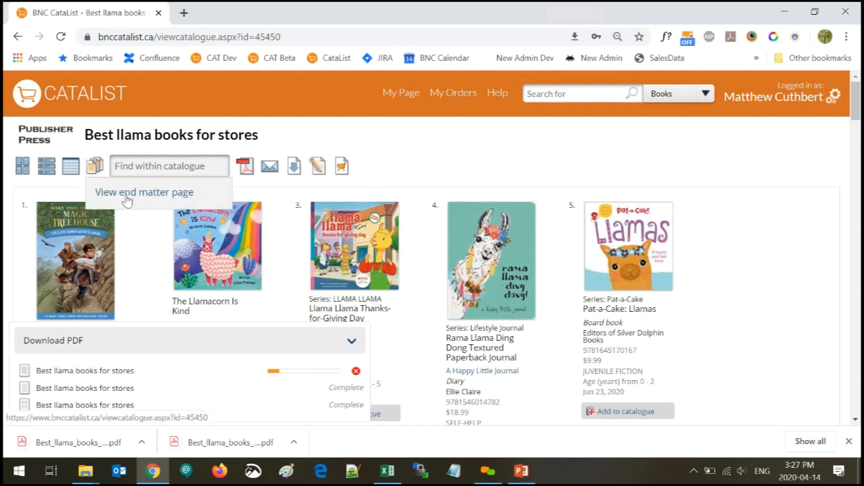
{"action": "left_click", "coordinate": [95, 168]}
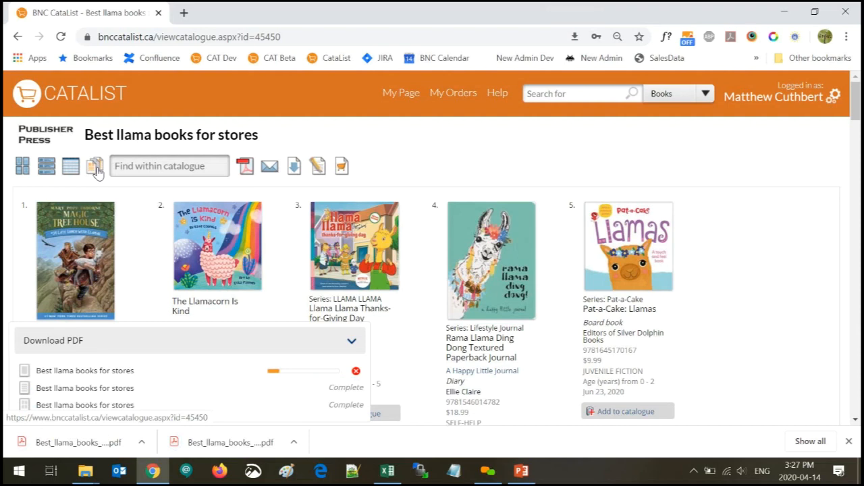
Open both downloaded catalogue PDFs and scroll through the second one's pages
{"action": "left_click", "coordinate": [78, 442]}
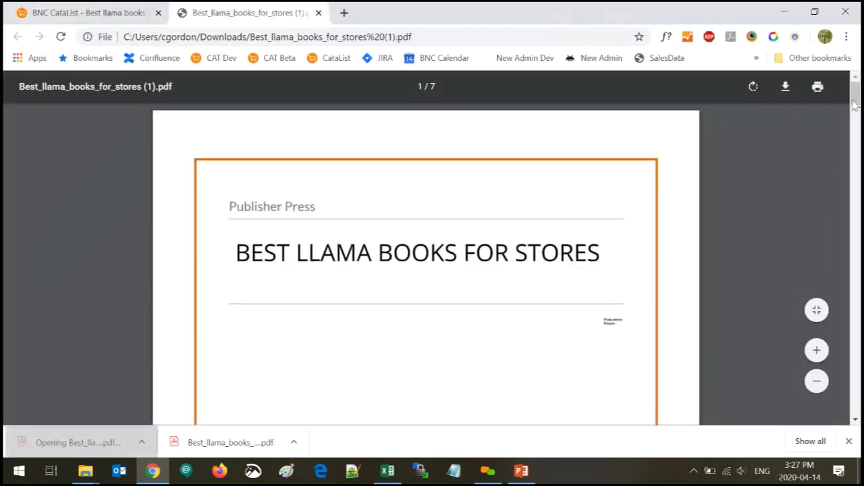
{"action": "mouse_move", "coordinate": [855, 96]}
{"action": "left_mouse_down"}
{"action": "mouse_move", "coordinate": [855, 181]}
{"action": "mouse_move", "coordinate": [855, 109]}
{"action": "left_mouse_up"}
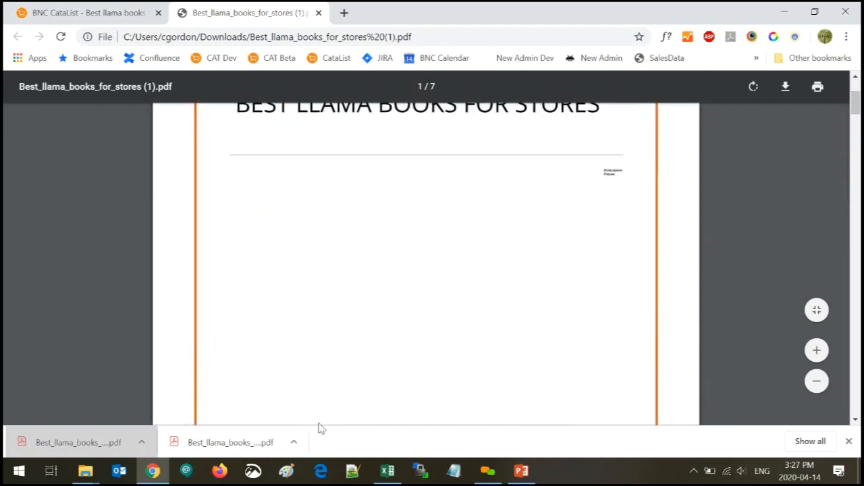
{"action": "left_click", "coordinate": [209, 449]}
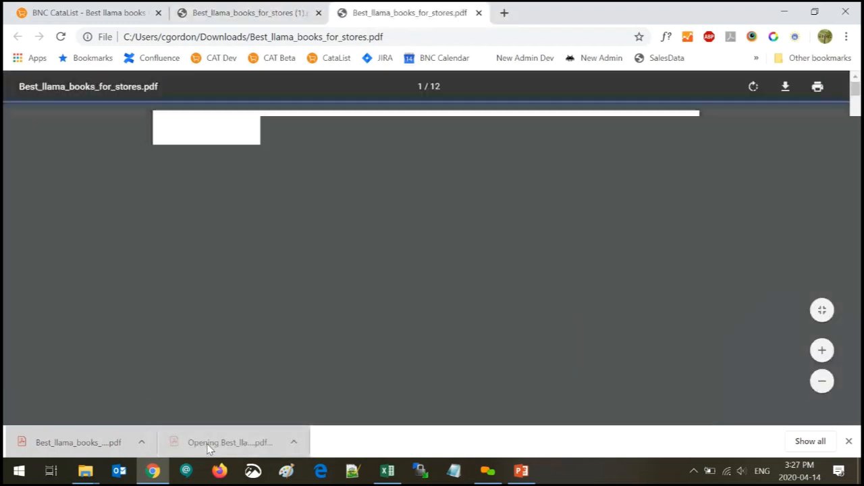
{"action": "scroll", "coordinate": [511, 200], "scroll_direction": "down", "scroll_amount": 2}
{"action": "scroll", "coordinate": [512, 200], "scroll_direction": "down", "scroll_amount": 8}
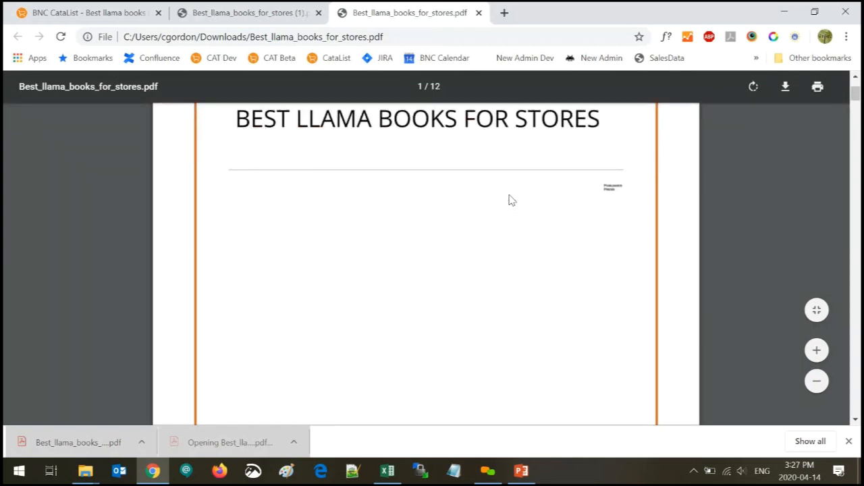
{"action": "scroll", "coordinate": [511, 200], "scroll_direction": "down", "scroll_amount": 1}
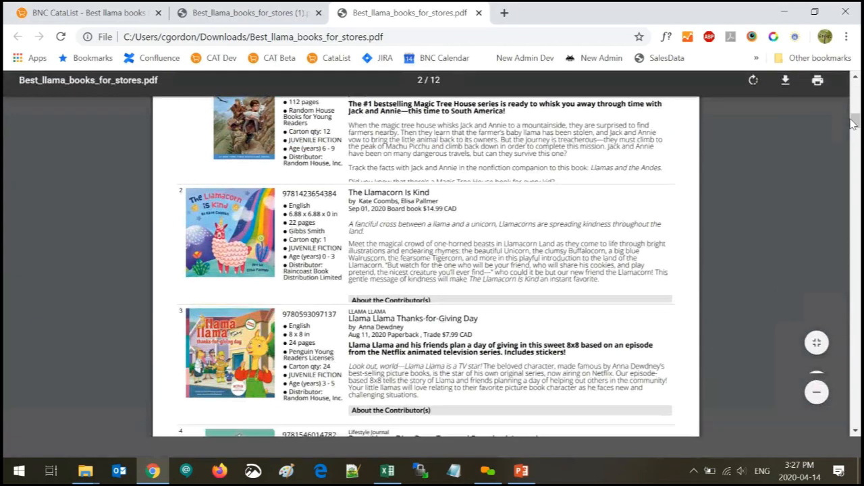
{"action": "scroll", "coordinate": [859, 134], "scroll_direction": "down", "scroll_amount": 2}
{"action": "scroll", "coordinate": [859, 134], "scroll_direction": "down", "scroll_amount": 4}
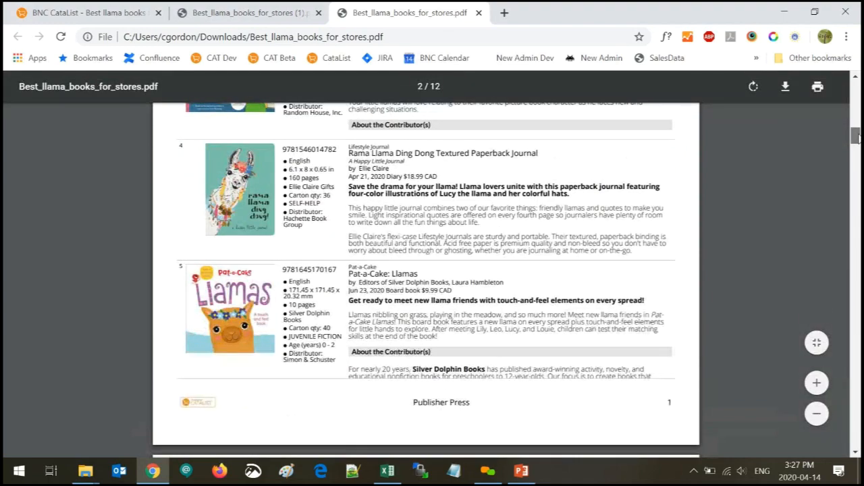
{"action": "scroll", "coordinate": [857, 137], "scroll_direction": "up", "scroll_amount": 4}
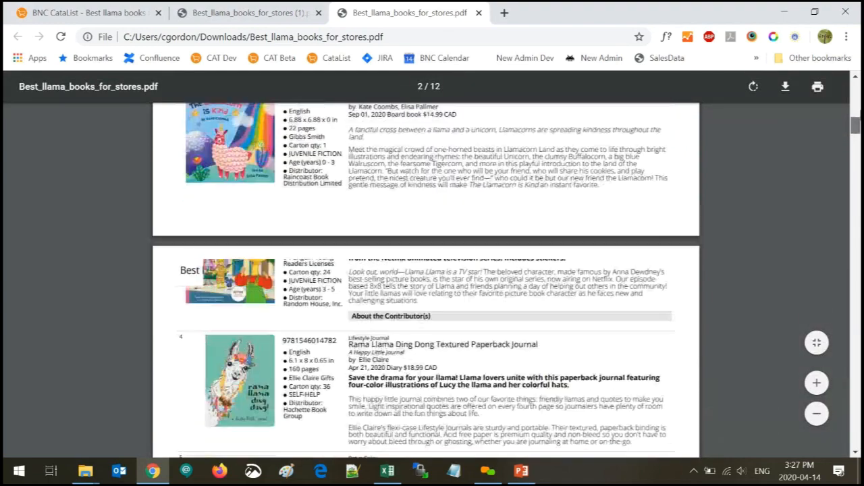
Scroll further through the book listings, then return to the seven-page catalogue PDF
{"action": "mouse_move", "coordinate": [856, 135]}
{"action": "left_mouse_down"}
{"action": "mouse_move", "coordinate": [856, 154]}
{"action": "mouse_move", "coordinate": [856, 133]}
{"action": "left_mouse_up"}
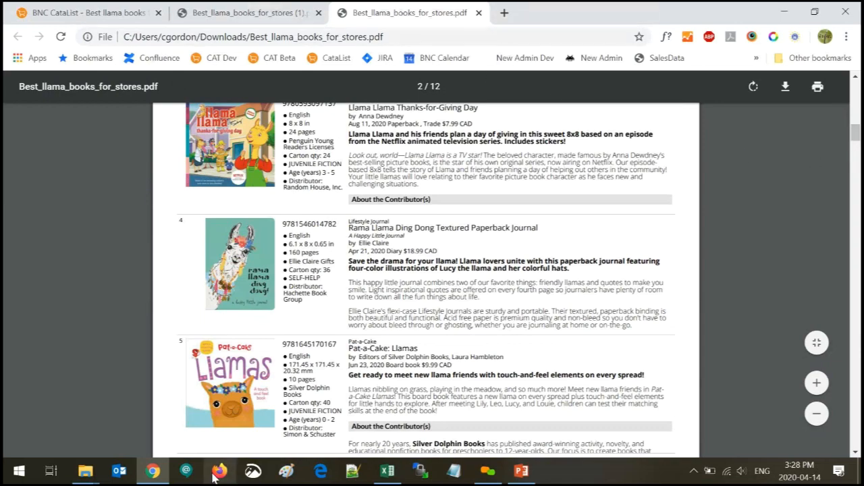
{"action": "scroll", "coordinate": [264, 421], "scroll_direction": "down", "scroll_amount": 1}
{"action": "scroll", "coordinate": [264, 421], "scroll_direction": "down", "scroll_amount": 10}
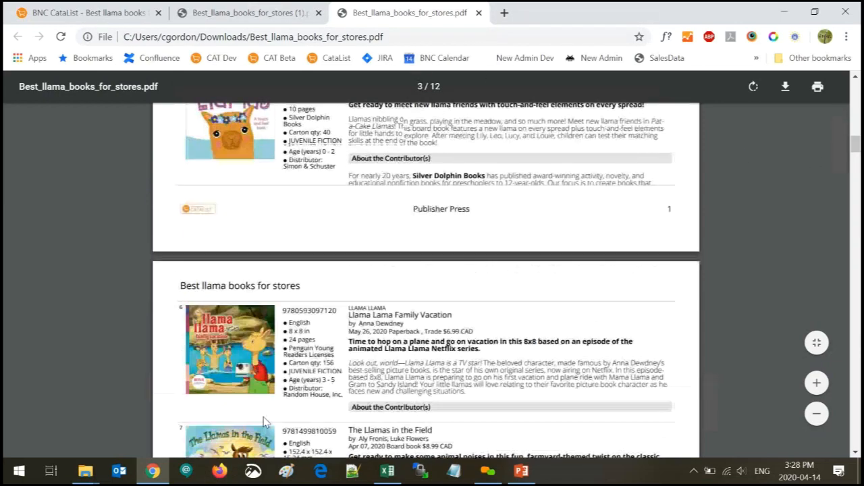
{"action": "scroll", "coordinate": [264, 422], "scroll_direction": "down", "scroll_amount": 2}
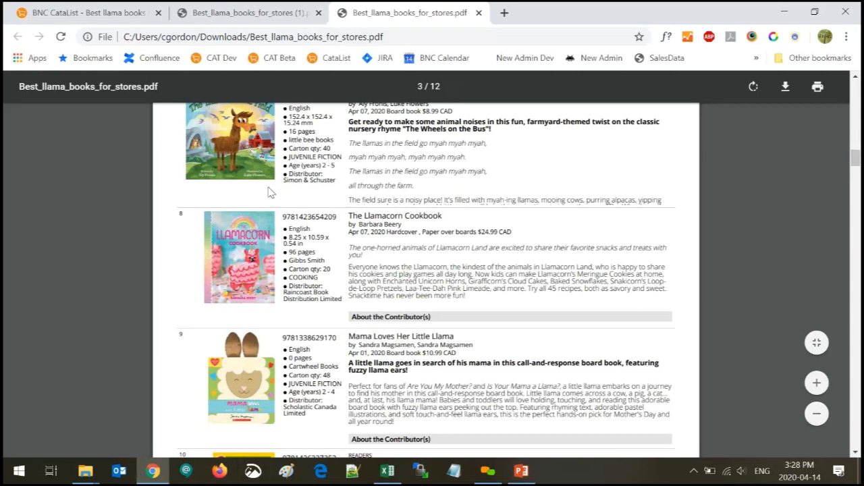
{"action": "left_click", "coordinate": [250, 14]}
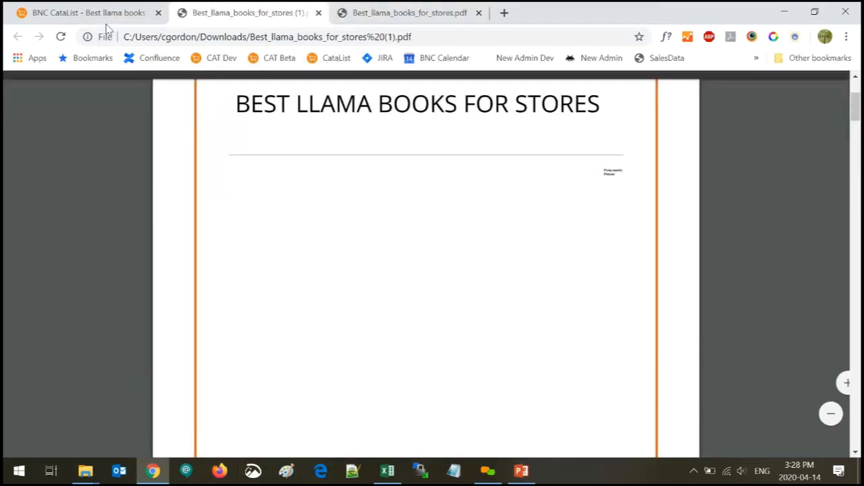
Close both PDF tabs and download a fresh catalogue PDF, set to open on completion
{"action": "left_click", "coordinate": [103, 15]}
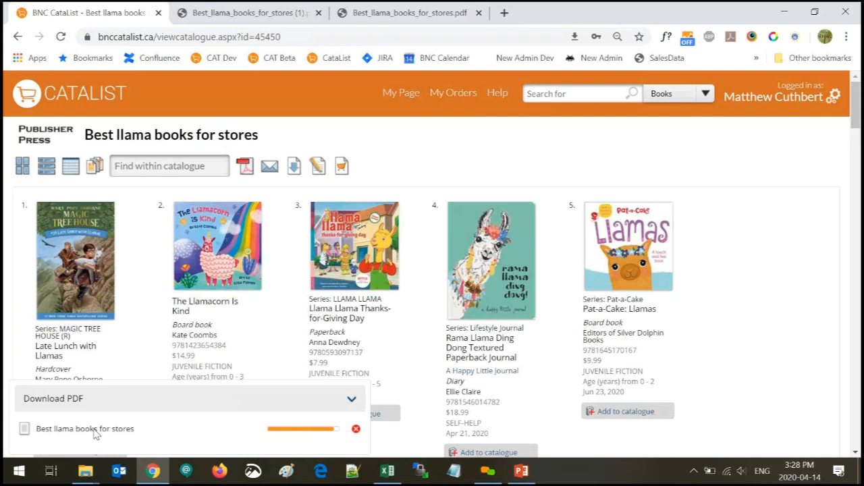
{"action": "left_click", "coordinate": [318, 12]}
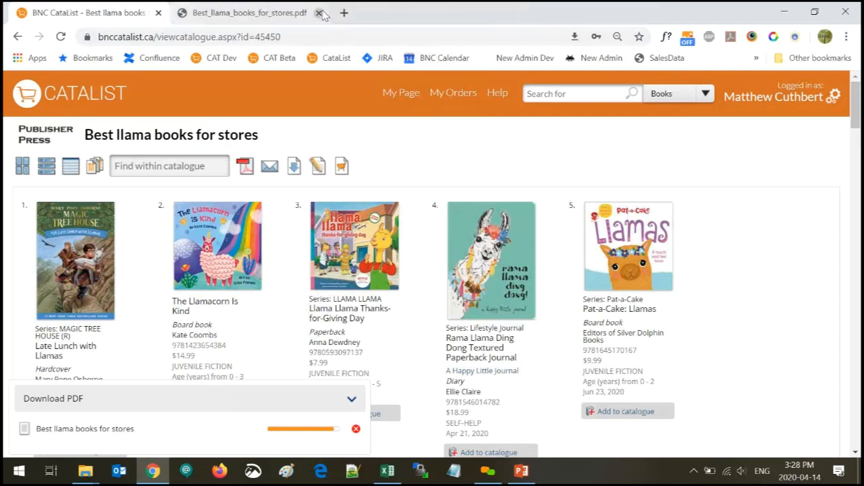
{"action": "left_click", "coordinate": [318, 13]}
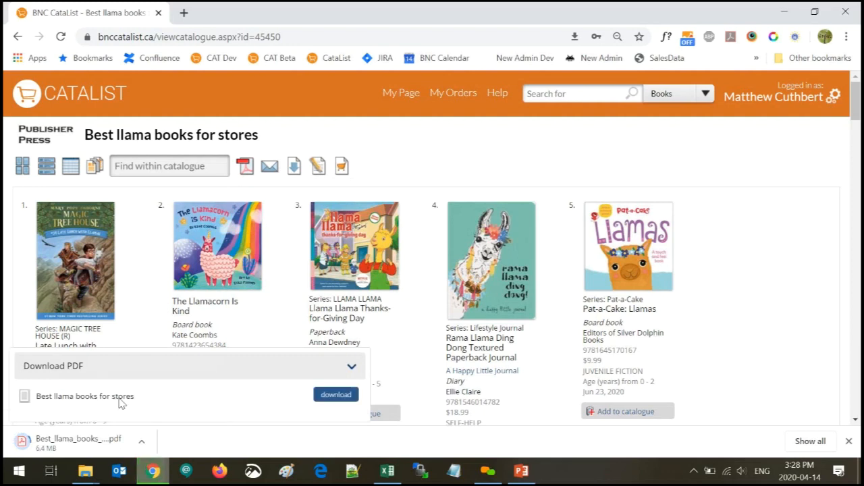
{"action": "left_click", "coordinate": [336, 395]}
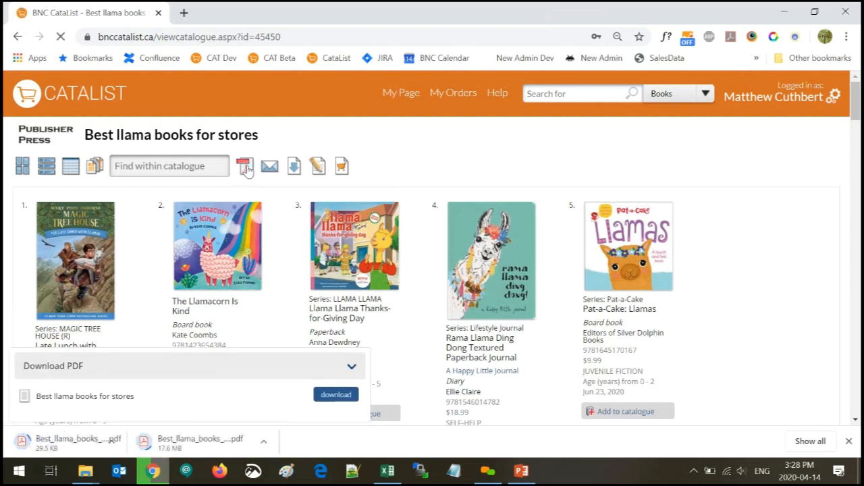
{"action": "left_click", "coordinate": [245, 166]}
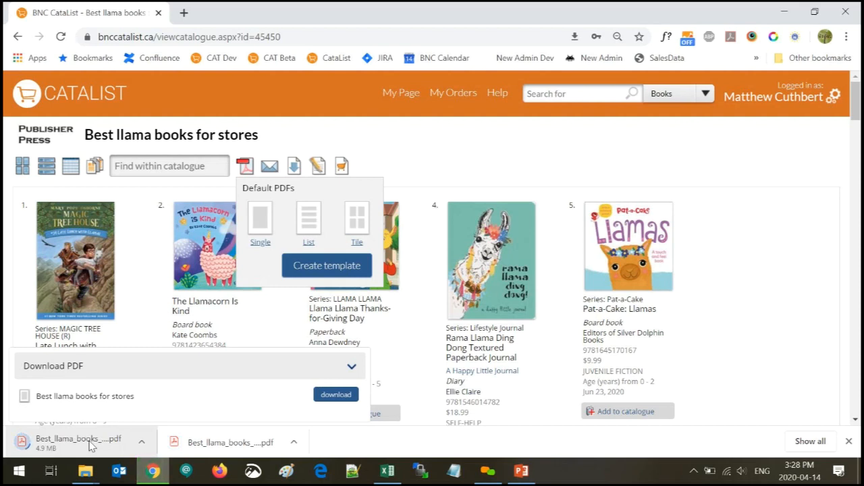
{"action": "left_click", "coordinate": [91, 443]}
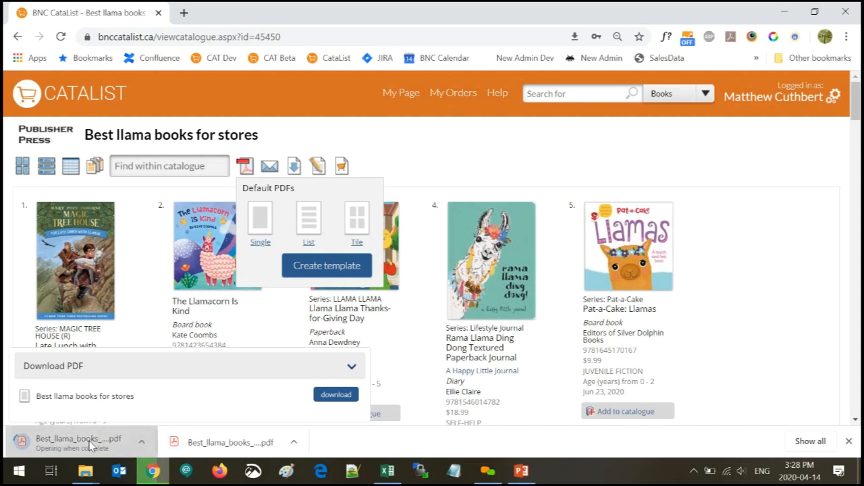
Open the newly downloaded catalogue PDF and scroll through its book pages
{"action": "left_click", "coordinate": [215, 443]}
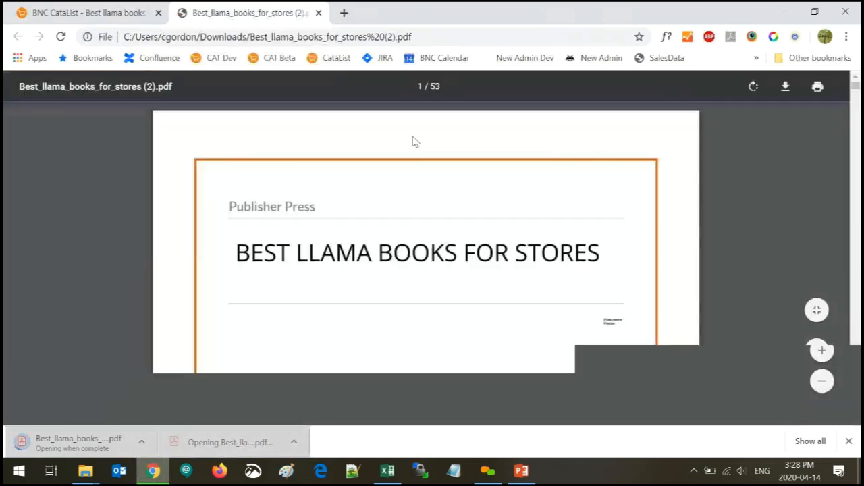
{"action": "scroll", "coordinate": [426, 166], "scroll_direction": "down", "scroll_amount": 10}
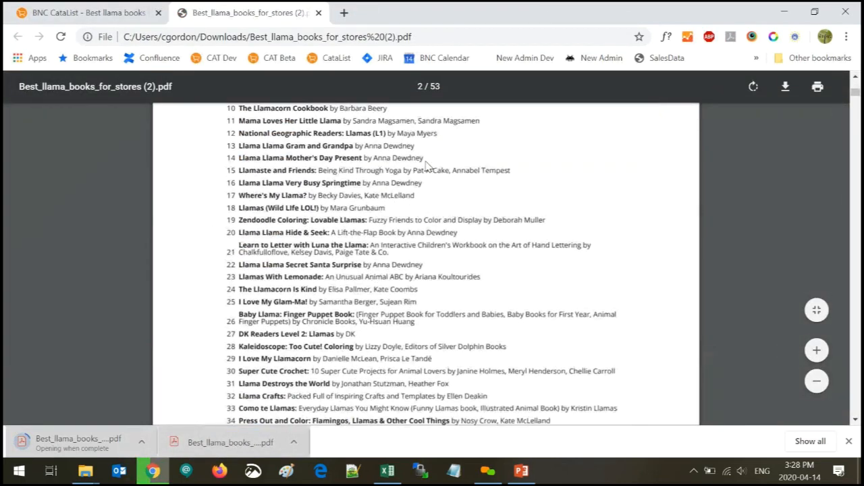
{"action": "scroll", "coordinate": [426, 166], "scroll_direction": "down", "scroll_amount": 2}
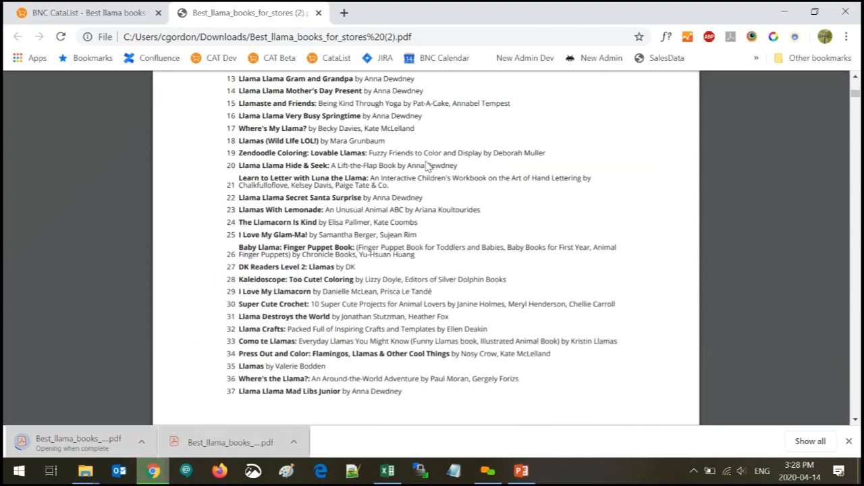
{"action": "scroll", "coordinate": [843, 148], "scroll_direction": "down", "scroll_amount": 2}
{"action": "scroll", "coordinate": [531, 212], "scroll_direction": "down", "scroll_amount": 3}
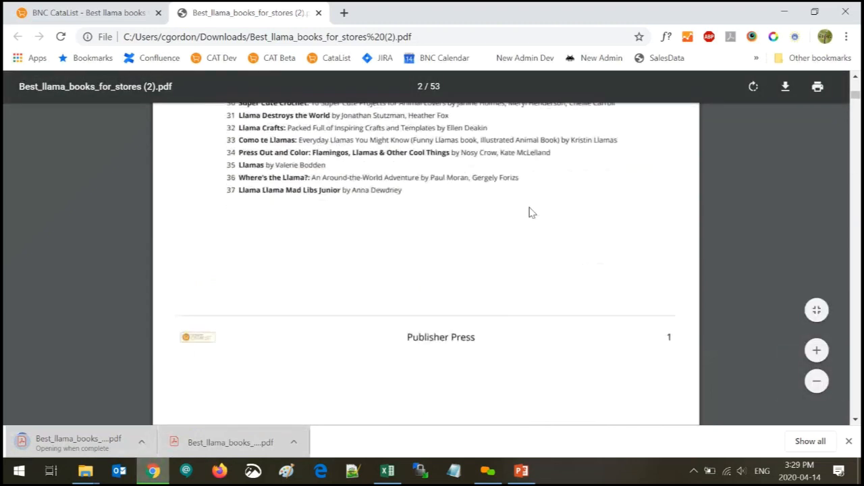
{"action": "scroll", "coordinate": [531, 212], "scroll_direction": "down", "scroll_amount": 9}
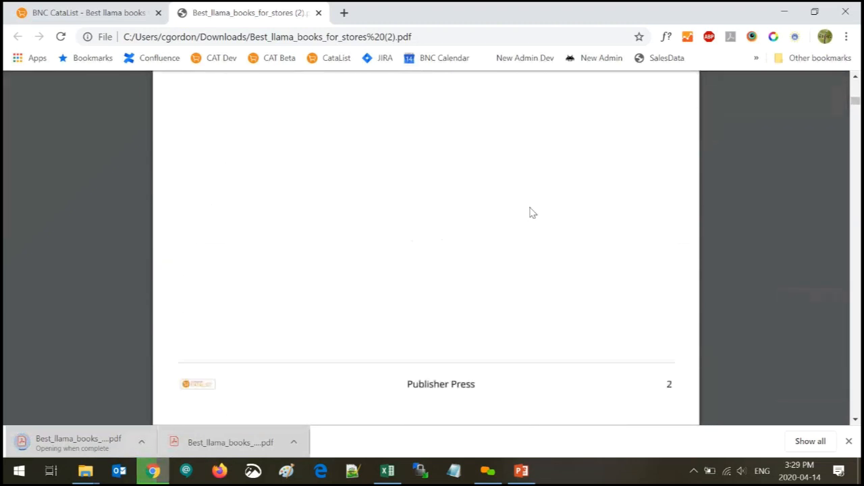
{"action": "scroll", "coordinate": [531, 212], "scroll_direction": "down", "scroll_amount": 8}
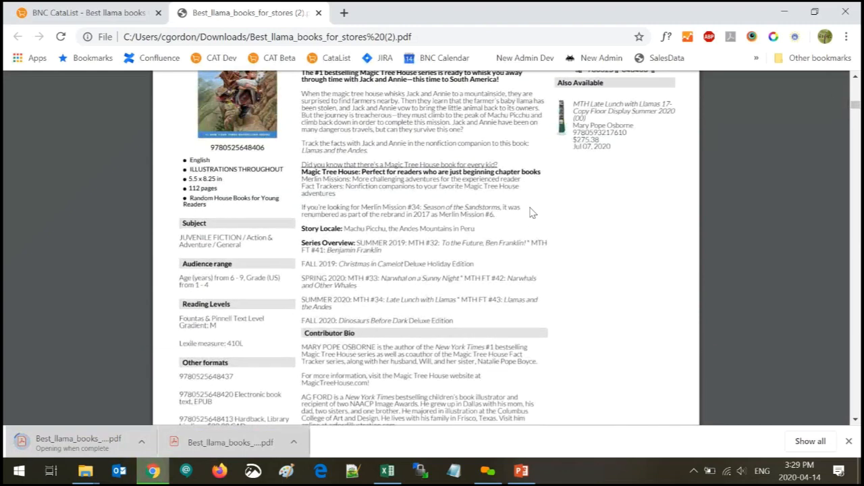
{"action": "scroll", "coordinate": [530, 212], "scroll_direction": "up", "scroll_amount": 4}
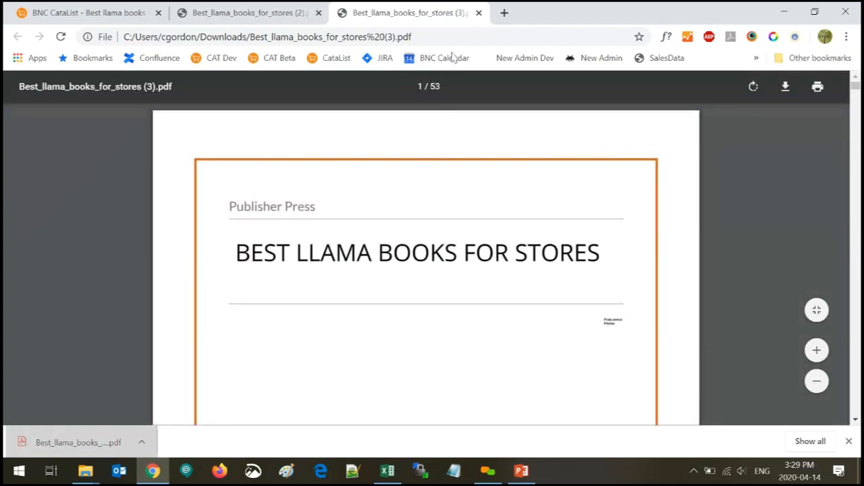
Close the duplicate '(3)' copy and bring the 53-page PDF back to its cover page
{"action": "left_click", "coordinate": [479, 13]}
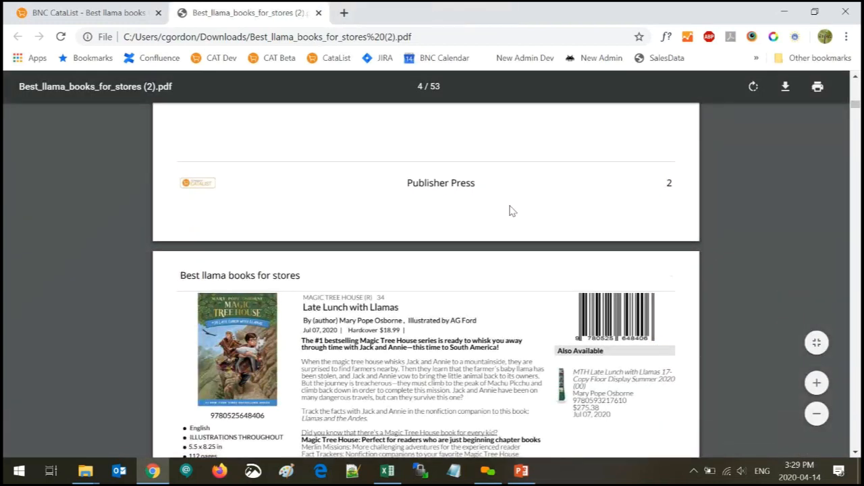
{"action": "scroll", "coordinate": [510, 211], "scroll_direction": "up", "scroll_amount": 6}
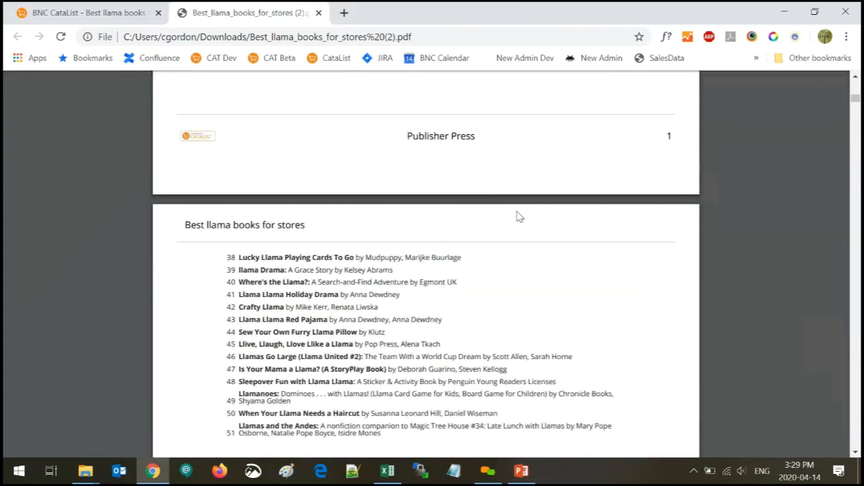
{"action": "scroll", "coordinate": [520, 216], "scroll_direction": "up", "scroll_amount": 8}
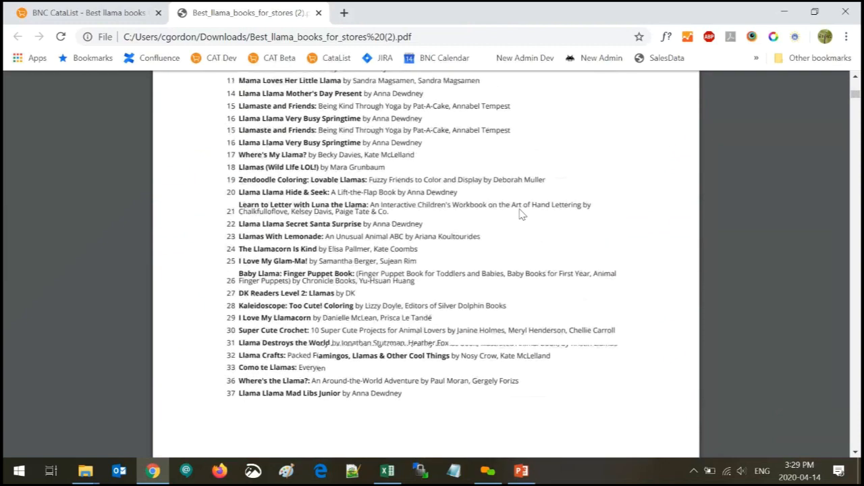
{"action": "scroll", "coordinate": [520, 213], "scroll_direction": "up", "scroll_amount": 3}
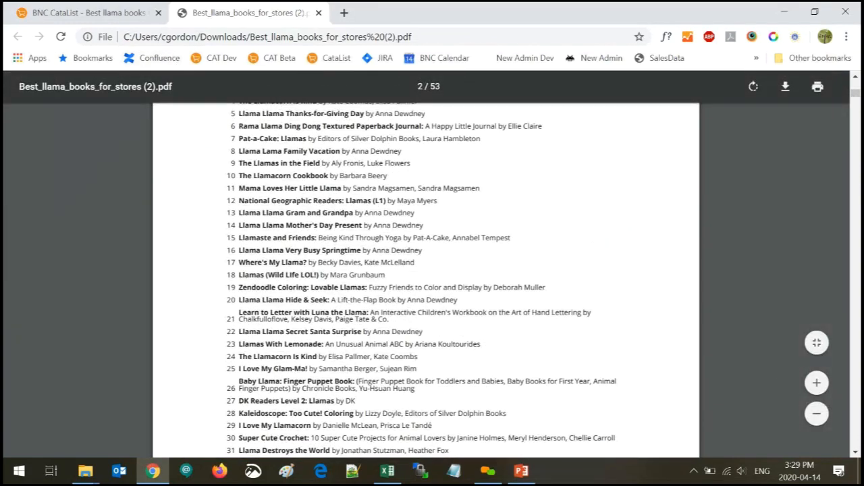
{"action": "scroll", "coordinate": [426, 270], "scroll_direction": "down", "scroll_amount": 3}
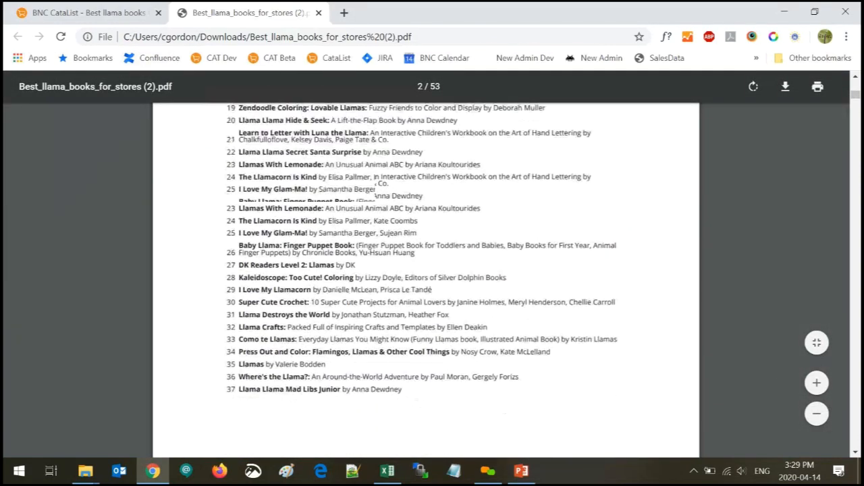
{"action": "scroll", "coordinate": [380, 145], "scroll_direction": "down", "scroll_amount": 15}
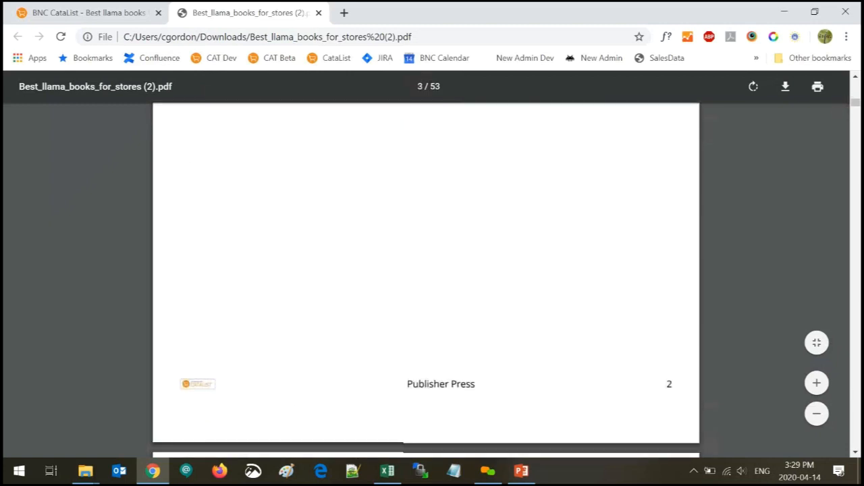
{"action": "scroll", "coordinate": [380, 145], "scroll_direction": "down", "scroll_amount": 2}
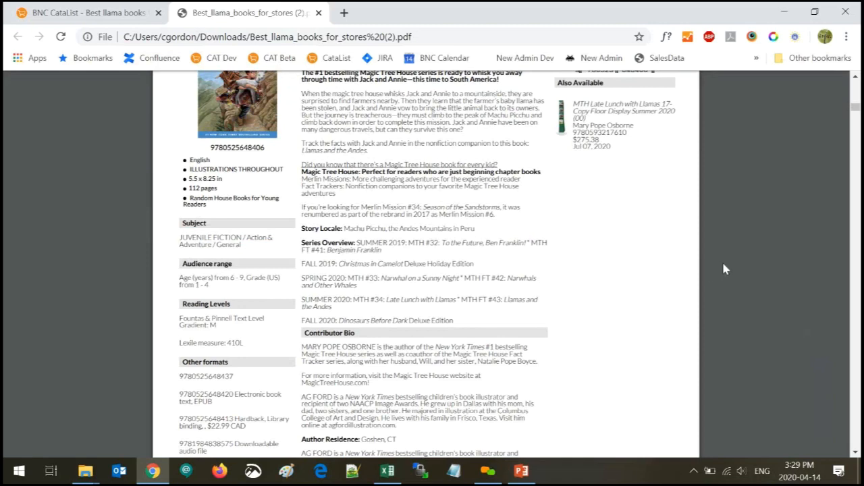
{"action": "scroll", "coordinate": [425, 270], "scroll_direction": "down", "scroll_amount": 20}
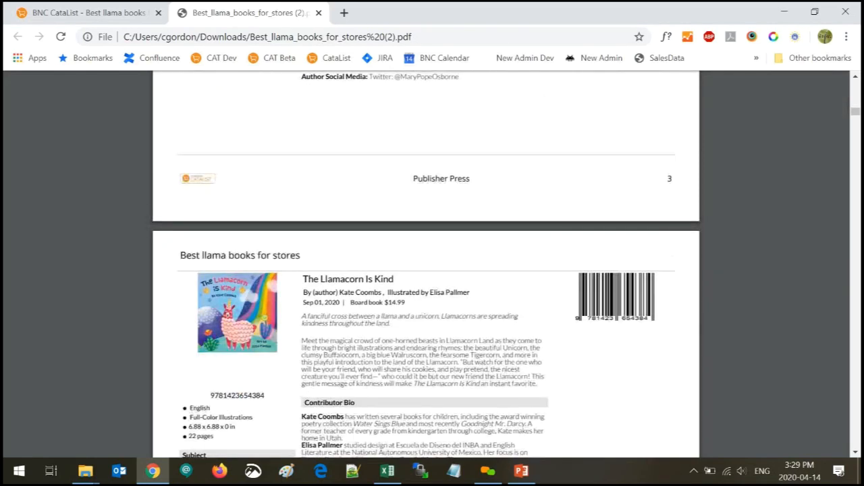
{"action": "scroll", "coordinate": [426, 270], "scroll_direction": "up", "scroll_amount": 6}
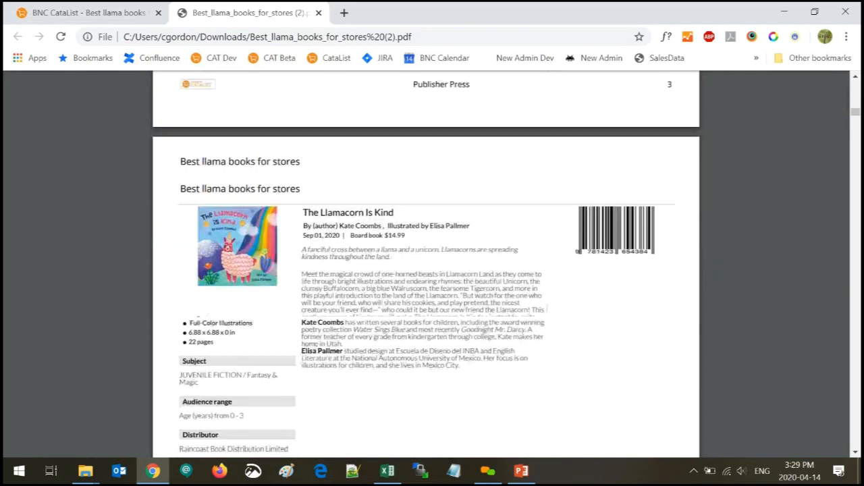
{"action": "scroll", "coordinate": [425, 270], "scroll_direction": "down", "scroll_amount": 15}
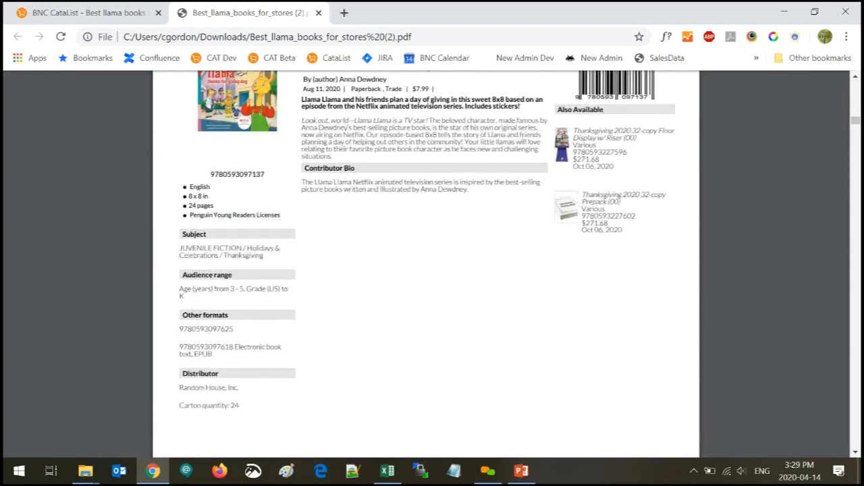
{"action": "scroll", "coordinate": [284, 209], "scroll_direction": "up", "scroll_amount": 2}
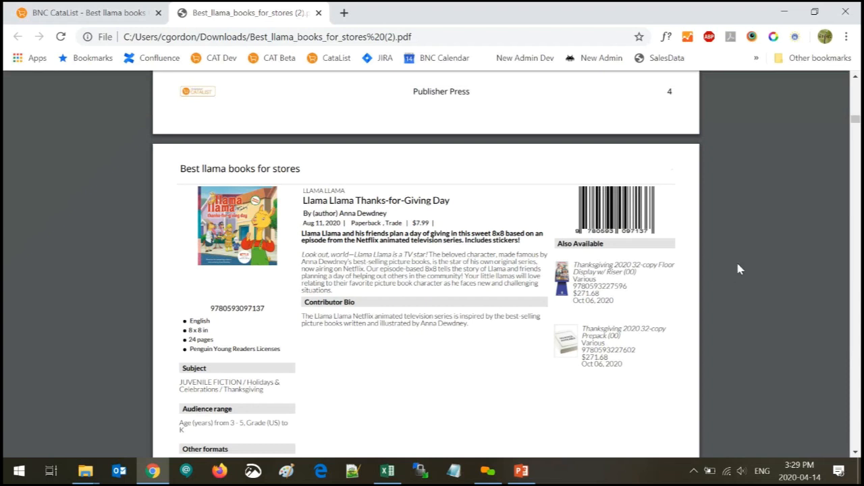
{"action": "left_click_drag", "start_coordinate": [856, 127], "coordinate": [855, 88]}
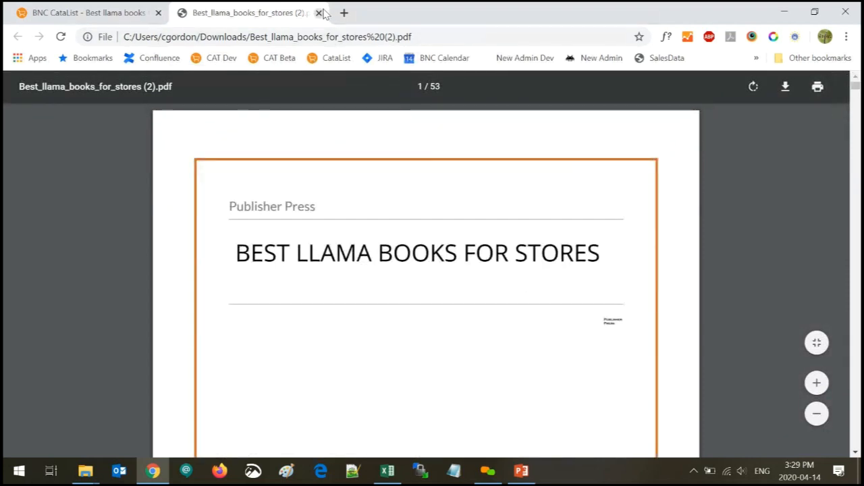
Close the PDF, briefly start a template from the Default PDFs popup, then go to My Page
{"action": "left_click", "coordinate": [318, 12]}
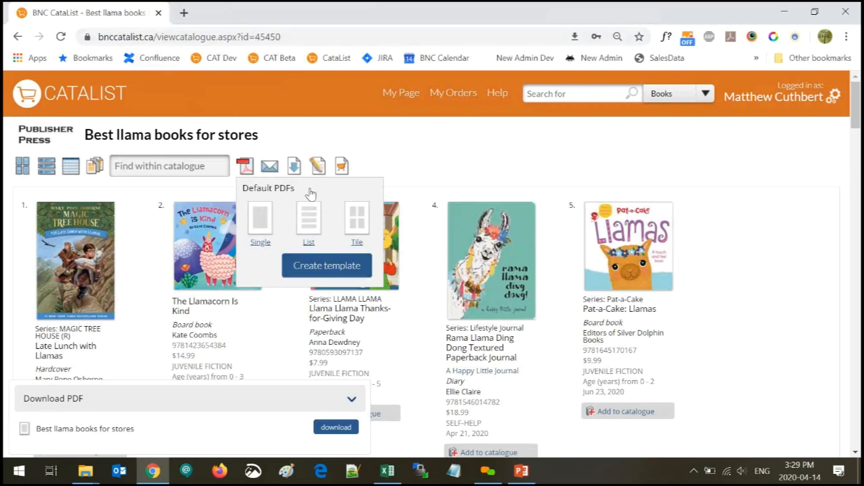
{"action": "left_click", "coordinate": [376, 147]}
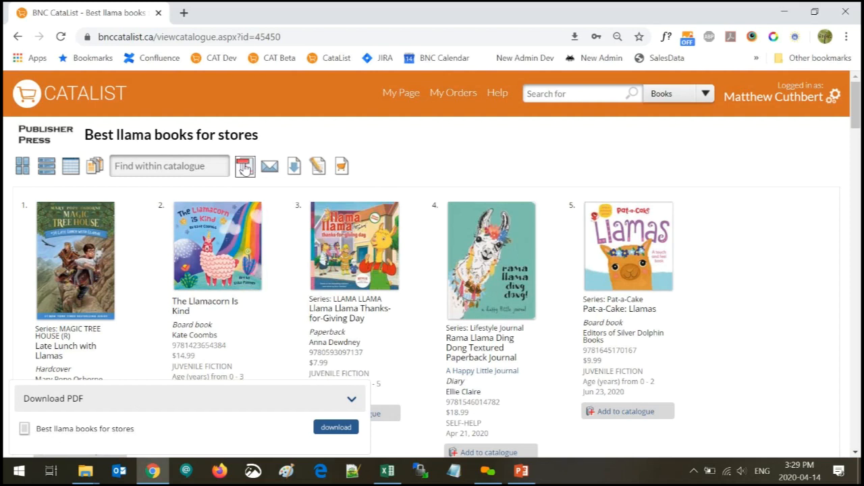
{"action": "left_click", "coordinate": [243, 169]}
{"action": "left_click", "coordinate": [331, 270]}
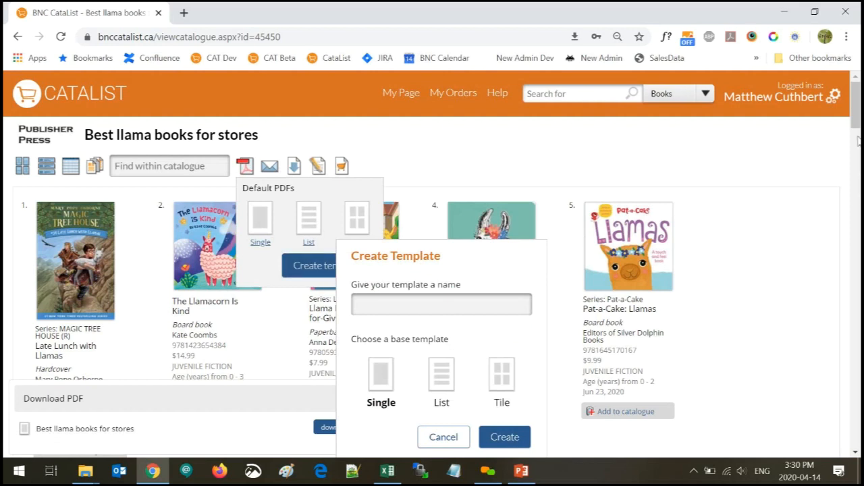
{"action": "scroll", "coordinate": [857, 138], "scroll_direction": "down", "scroll_amount": 1}
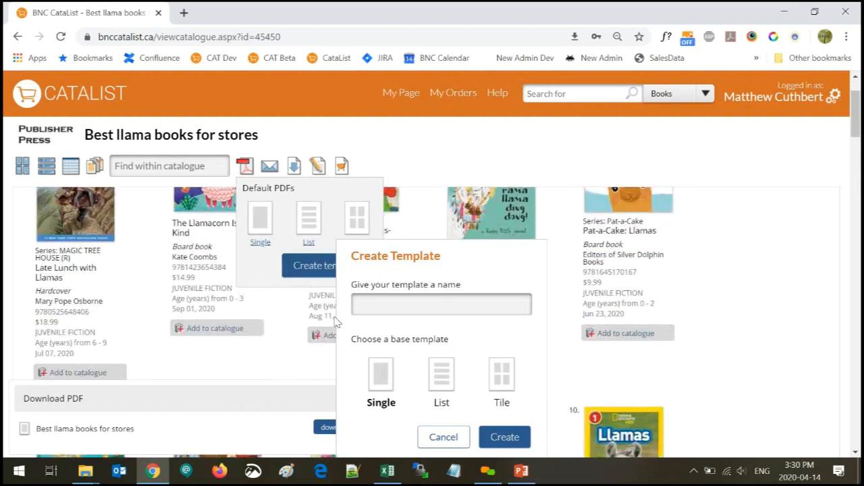
{"action": "left_click", "coordinate": [368, 306]}
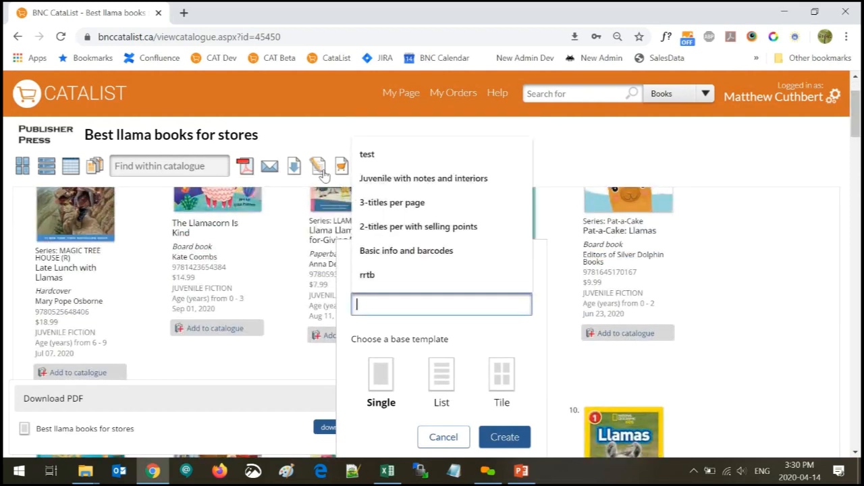
{"action": "left_click", "coordinate": [388, 96]}
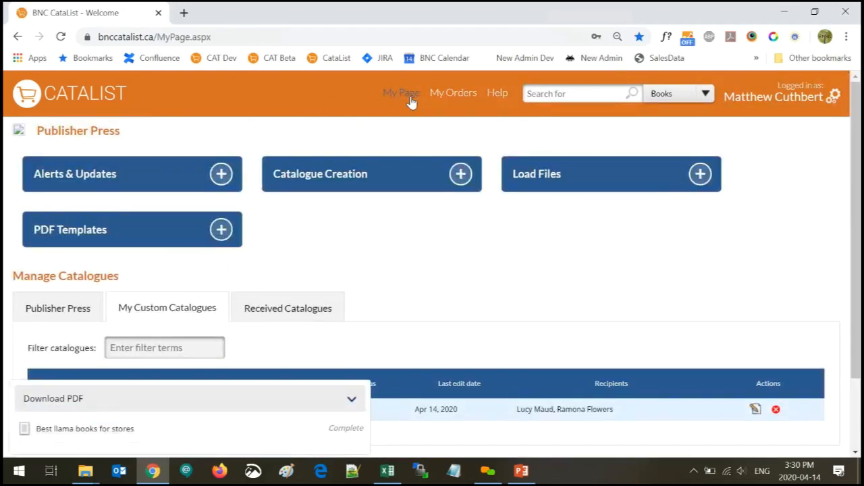
Under PDF Templates, create a new template and name it 'Tile 4x5'
{"action": "left_click", "coordinate": [71, 235]}
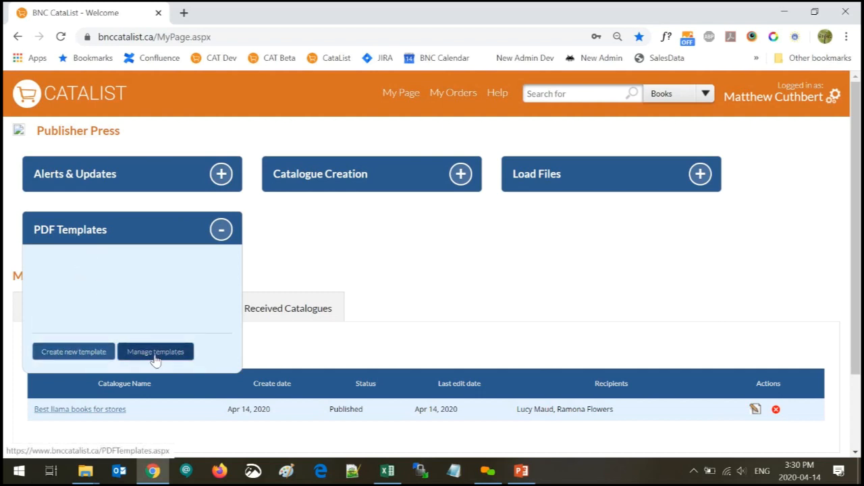
{"action": "left_click", "coordinate": [77, 357]}
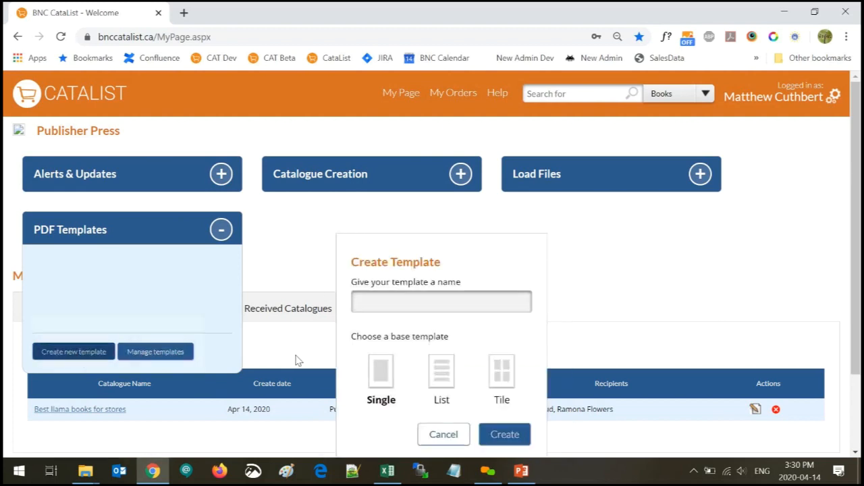
{"action": "left_click_drag", "start_coordinate": [857, 167], "coordinate": [859, 182]}
{"action": "scroll", "coordinate": [859, 183], "scroll_direction": "down", "scroll_amount": 1}
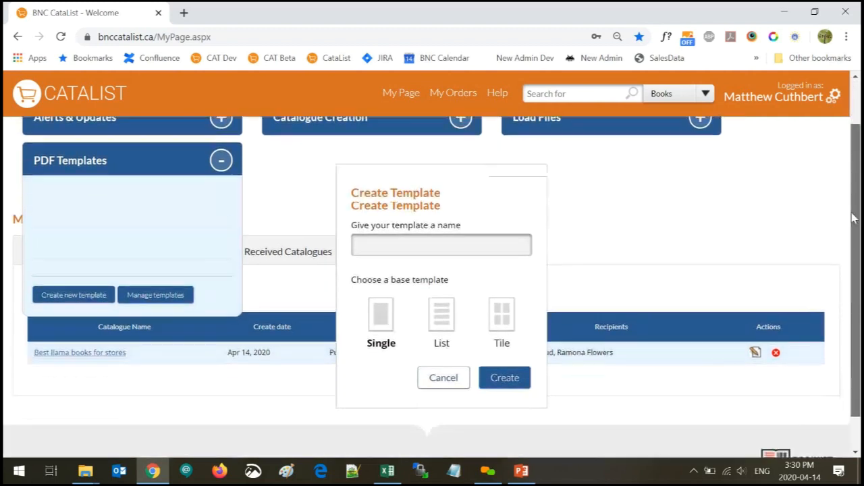
{"action": "left_click", "coordinate": [356, 232]}
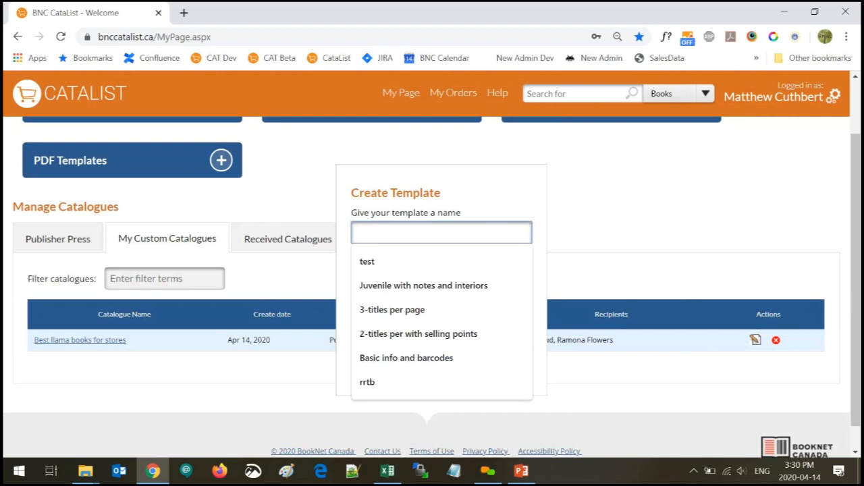
{"action": "type", "text": "Tile 4"}
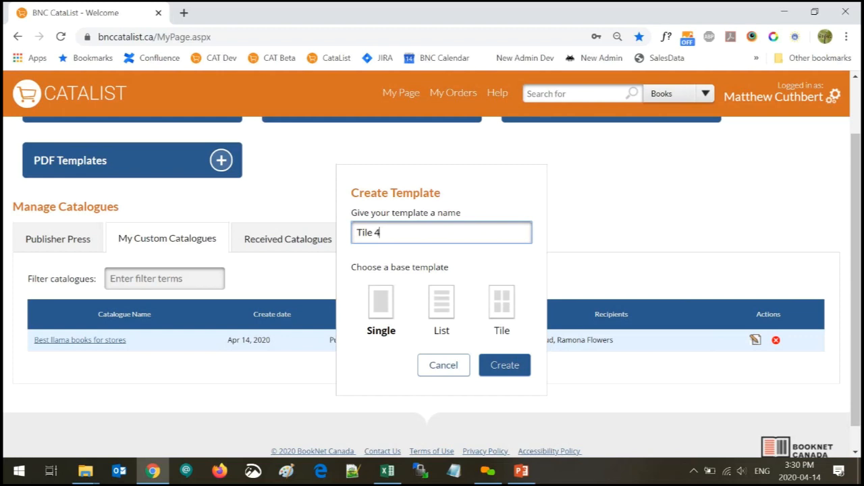
{"action": "type", "text": "x5"}
{"action": "left_click", "coordinate": [510, 366]}
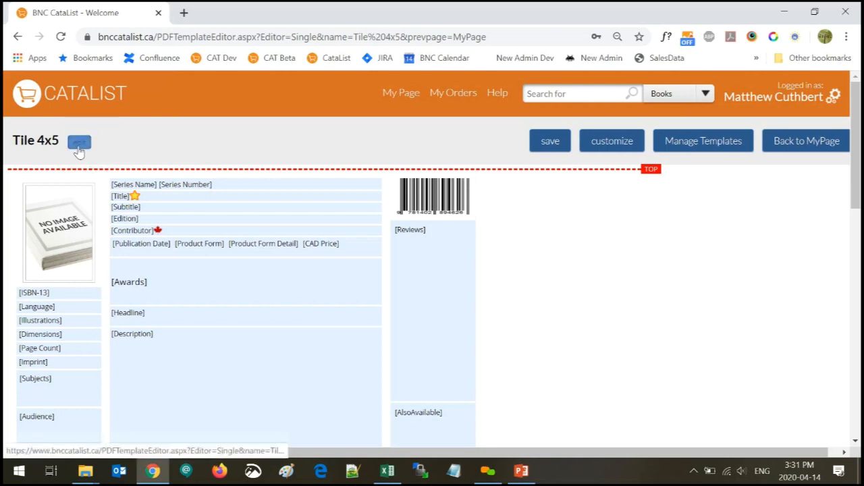
{"action": "left_click", "coordinate": [804, 142]}
{"action": "left_click", "coordinate": [508, 117]}
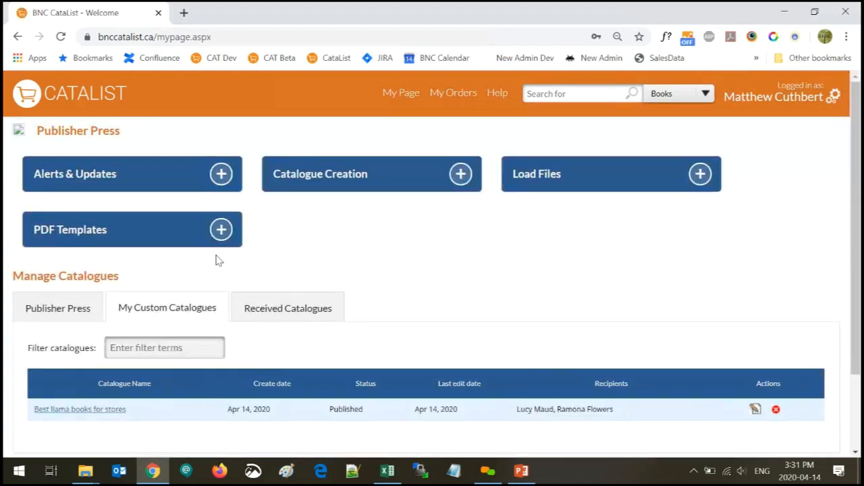
Create a new PDF template named 'List 4x5' based on the Tile layout
{"action": "left_click", "coordinate": [161, 224]}
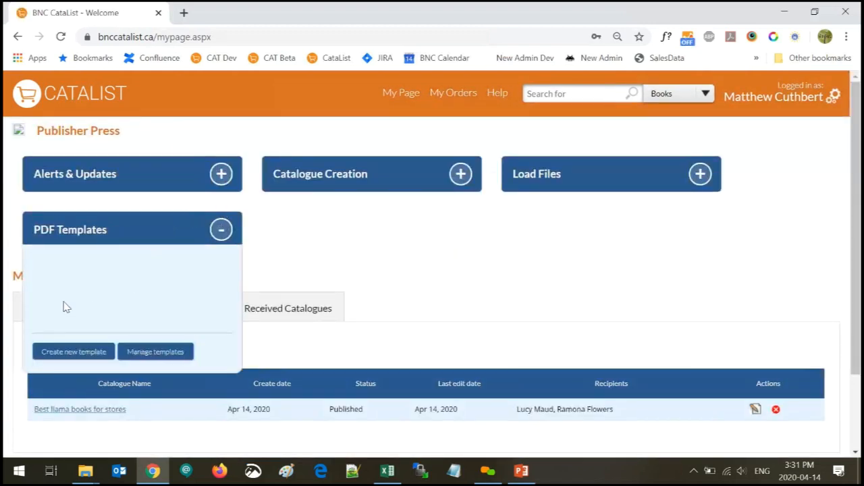
{"action": "left_click", "coordinate": [65, 356]}
{"action": "left_click", "coordinate": [405, 302]}
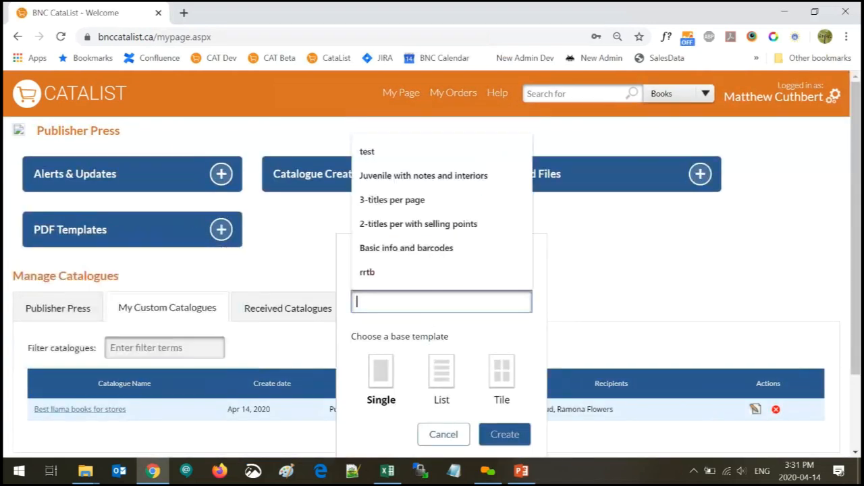
{"action": "type", "text": "Lis"}
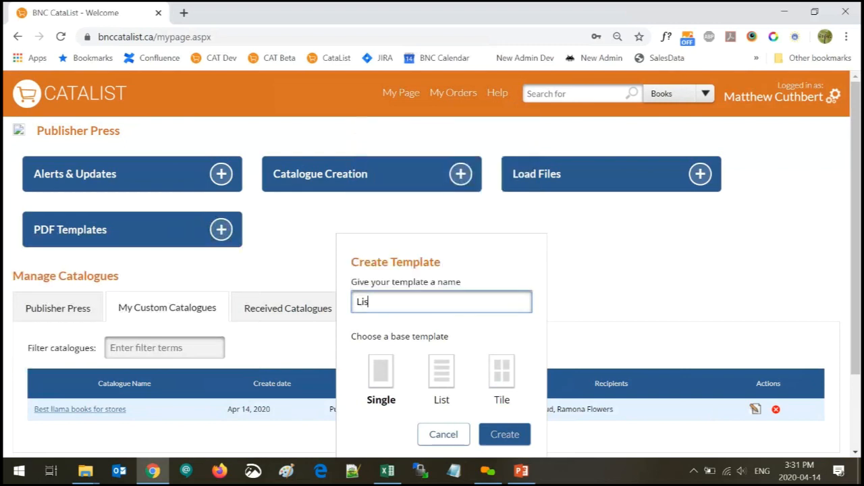
{"action": "type", "text": "t 4x5"}
{"action": "left_click", "coordinate": [505, 370]}
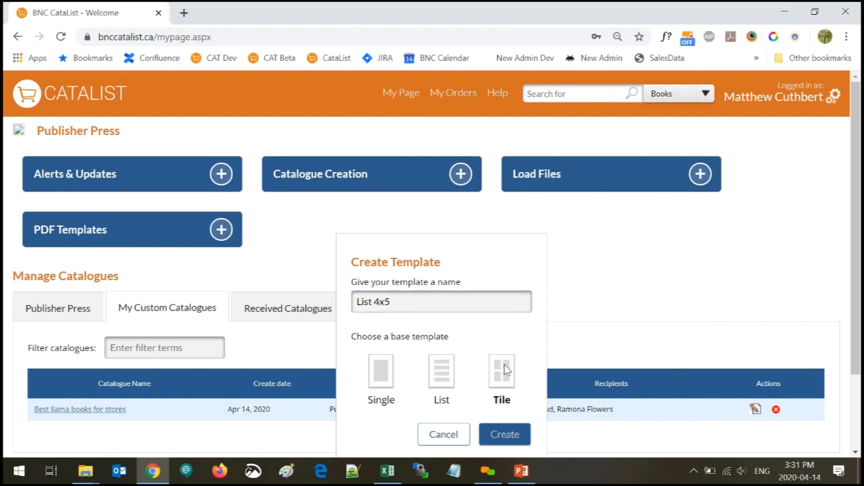
{"action": "scroll", "coordinate": [505, 369], "scroll_direction": "down", "scroll_amount": 1}
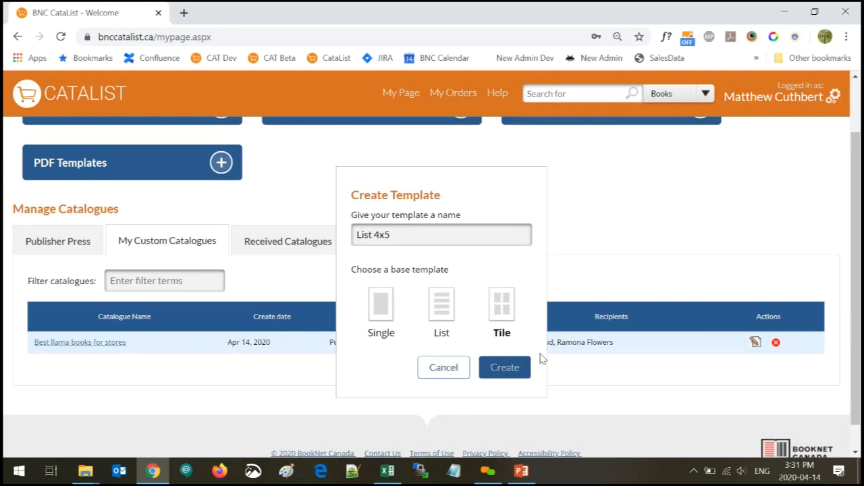
{"action": "left_click", "coordinate": [507, 369]}
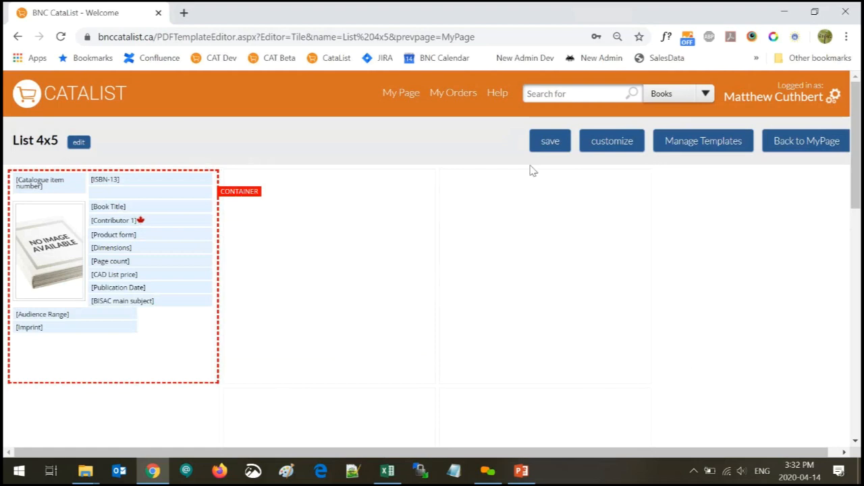
Customize the List 4x5 layout to 4 columns and 5 rows, then preview it
{"action": "scroll", "coordinate": [451, 356], "scroll_direction": "down", "scroll_amount": 3}
{"action": "scroll", "coordinate": [452, 355], "scroll_direction": "up", "scroll_amount": 3}
{"action": "left_click", "coordinate": [622, 148]}
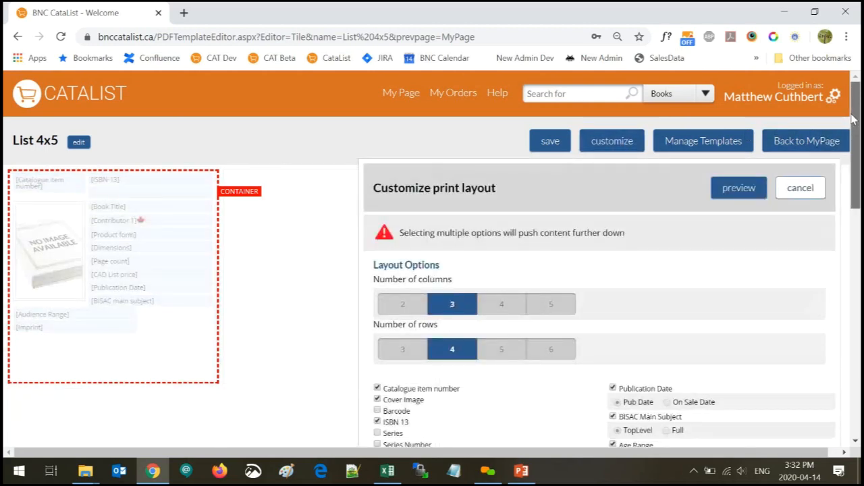
{"action": "scroll", "coordinate": [858, 128], "scroll_direction": "down", "scroll_amount": 1}
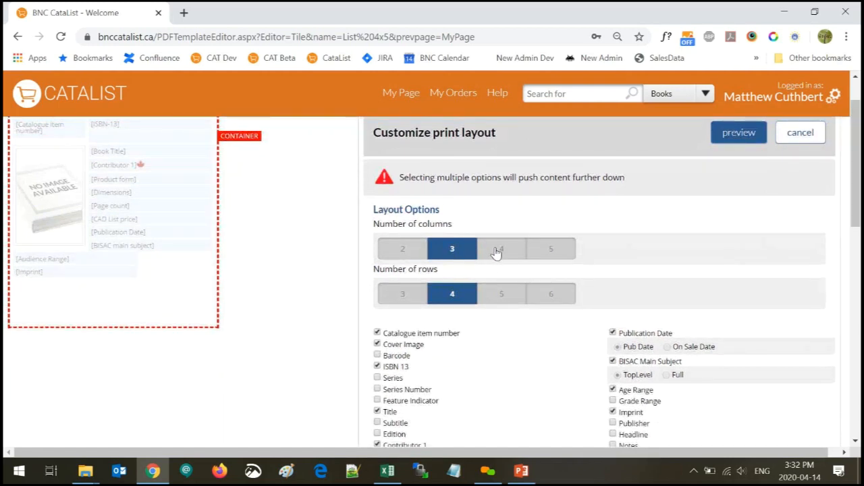
{"action": "left_click", "coordinate": [498, 251]}
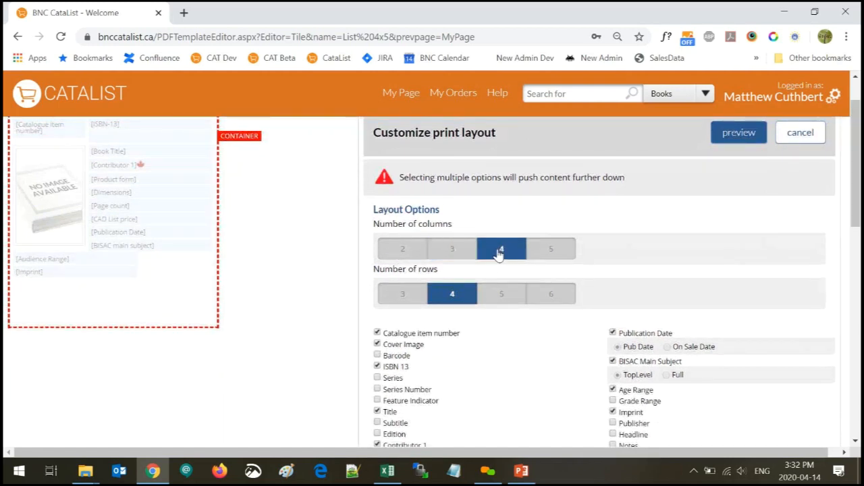
{"action": "left_click", "coordinate": [498, 301]}
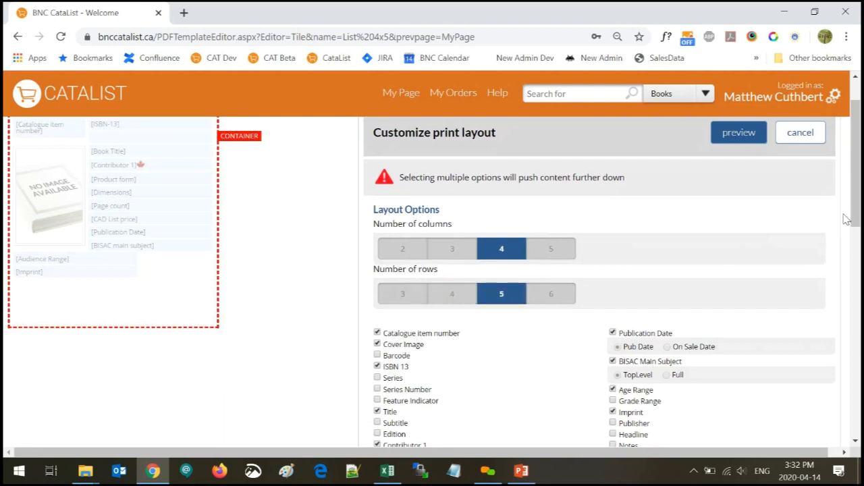
{"action": "scroll", "coordinate": [855, 215], "scroll_direction": "up", "scroll_amount": 1}
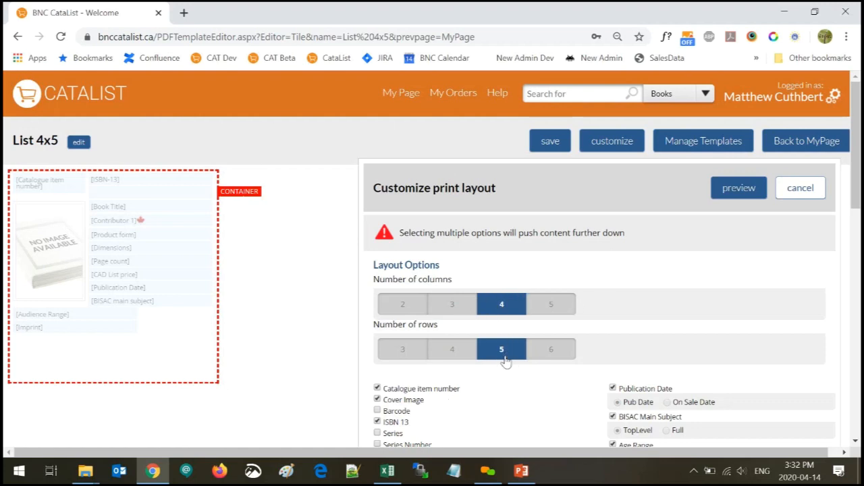
{"action": "left_click", "coordinate": [739, 188]}
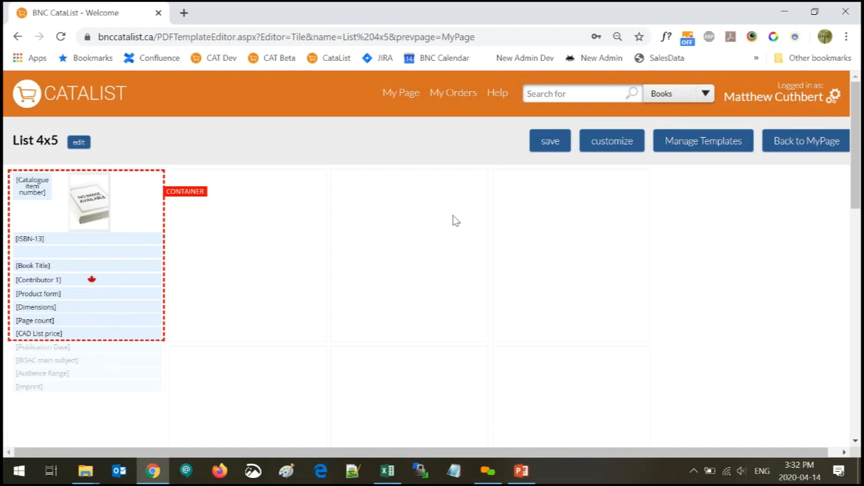
Keep BISAC Main Subject on, showing only the TopLevel subject, and preview the tile
{"action": "left_click", "coordinate": [612, 144]}
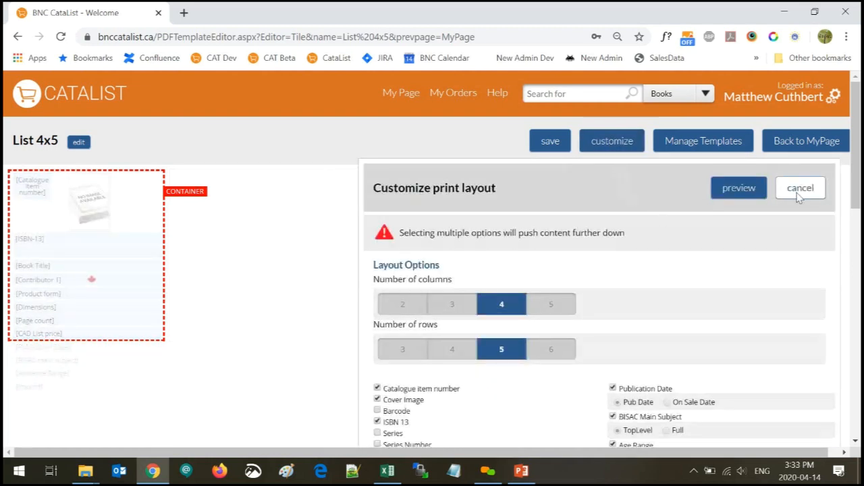
{"action": "left_click_drag", "start_coordinate": [858, 152], "coordinate": [857, 213]}
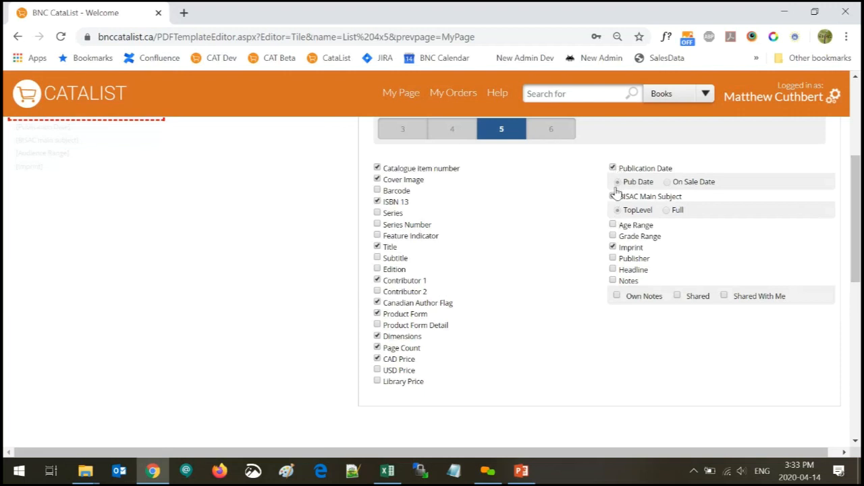
{"action": "left_click", "coordinate": [612, 195]}
{"action": "left_click", "coordinate": [612, 197]}
{"action": "left_click", "coordinate": [619, 210]}
{"action": "scroll", "coordinate": [608, 211], "scroll_direction": "up", "scroll_amount": 3}
{"action": "left_click", "coordinate": [739, 188]}
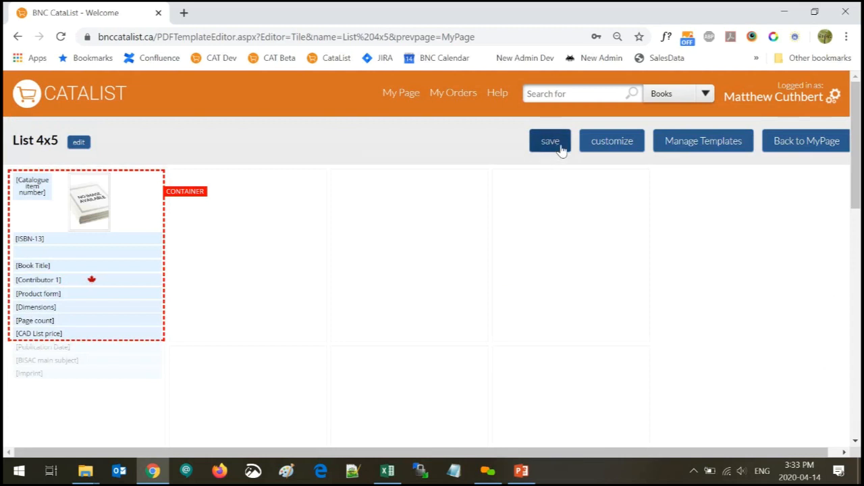
Uncheck Dimensions and Page Count, keep CAD Price, and preview the trimmed tile
{"action": "left_click", "coordinate": [623, 147]}
{"action": "scroll", "coordinate": [710, 349], "scroll_direction": "down", "scroll_amount": 3}
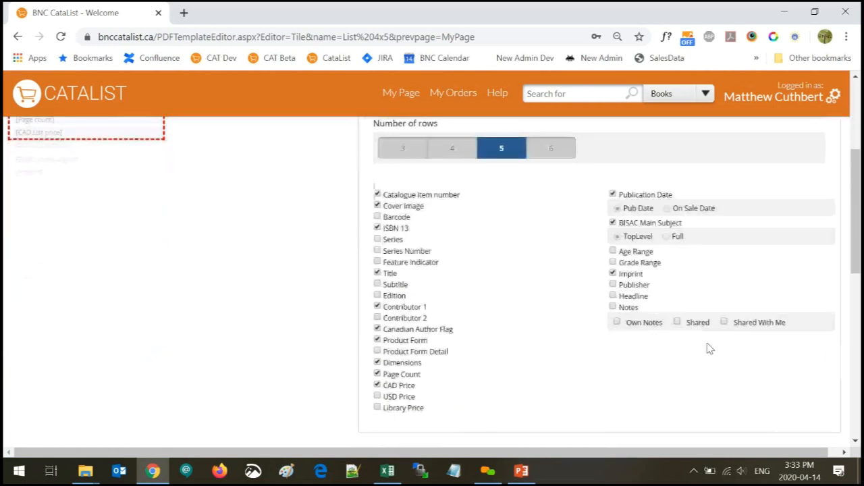
{"action": "scroll", "coordinate": [435, 351], "scroll_direction": "down", "scroll_amount": 1}
{"action": "scroll", "coordinate": [436, 352], "scroll_direction": "down", "scroll_amount": 1}
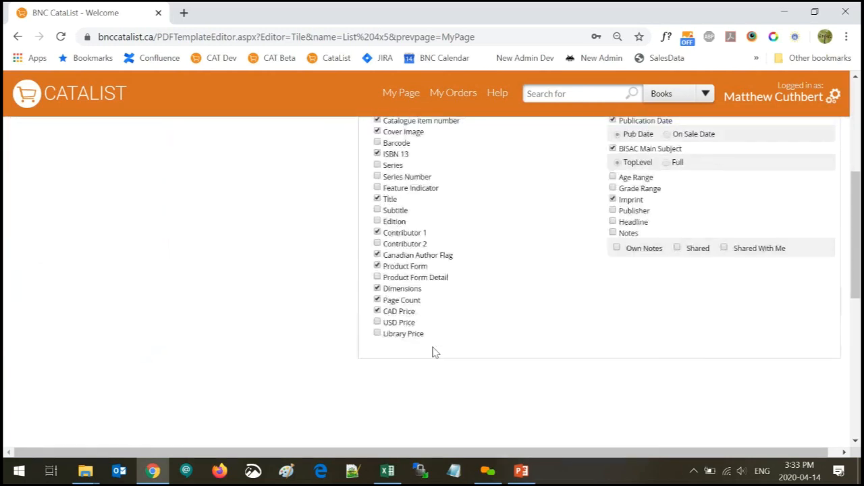
{"action": "left_click", "coordinate": [377, 289]}
{"action": "left_click", "coordinate": [378, 299]}
{"action": "left_click", "coordinate": [378, 311]}
{"action": "scroll", "coordinate": [550, 343], "scroll_direction": "up", "scroll_amount": 4}
{"action": "left_click", "coordinate": [738, 189]}
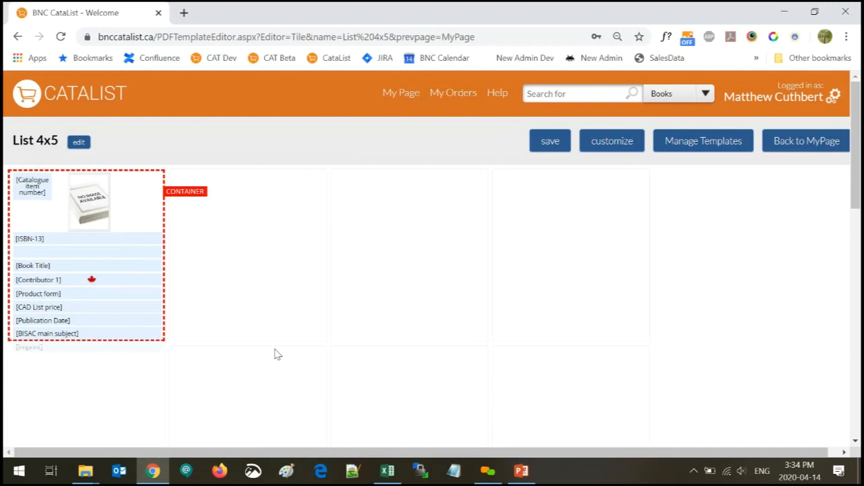
Save the List 4x5 template, confirm it under PDF Templates, and reopen Best llama books for stores
{"action": "left_click", "coordinate": [541, 148]}
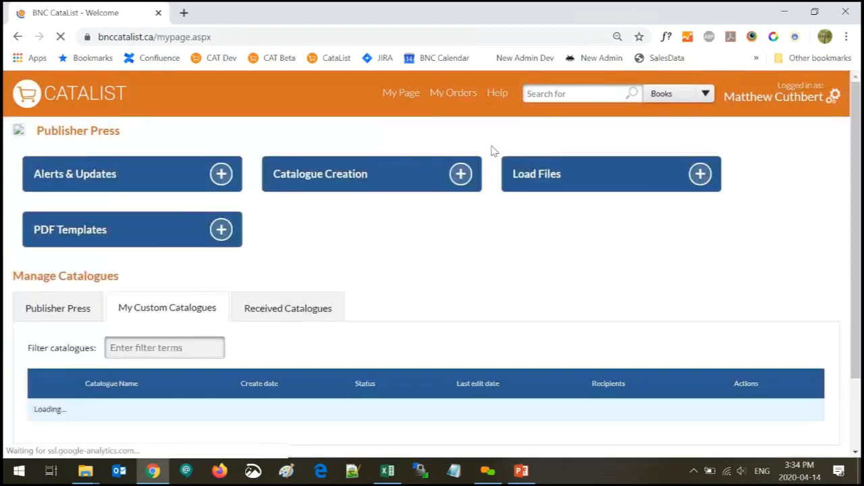
{"action": "left_click", "coordinate": [85, 231]}
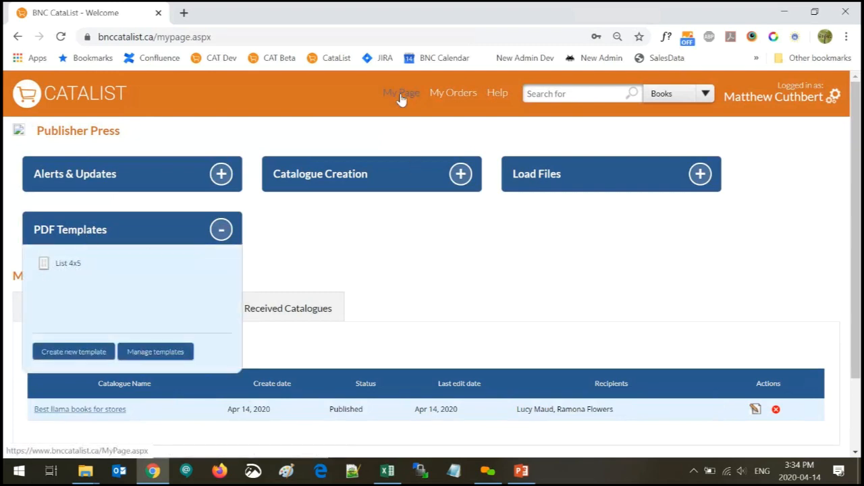
{"action": "left_click", "coordinate": [76, 419]}
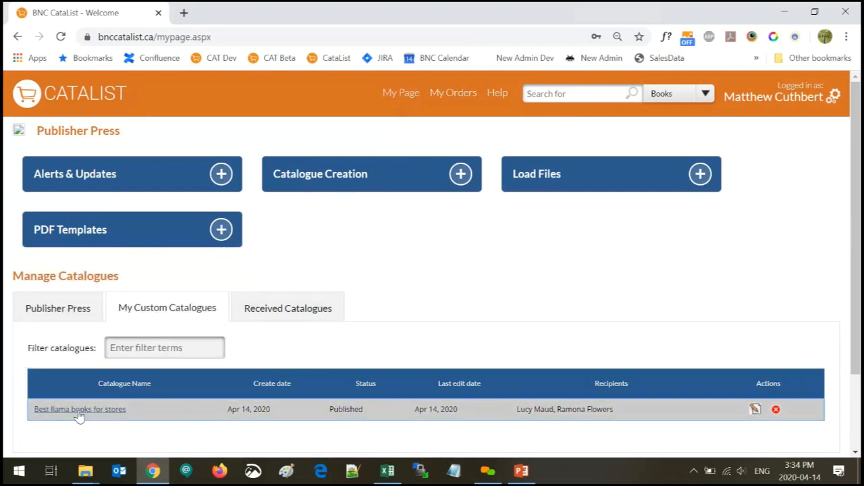
{"action": "left_click", "coordinate": [79, 412]}
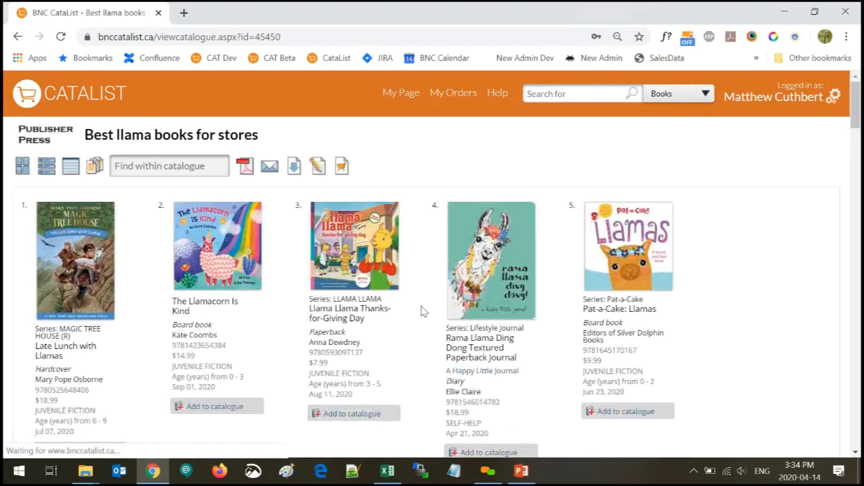
Download the Best llama books for stores catalogue as a List 4x5 PDF
{"action": "left_click", "coordinate": [246, 167]}
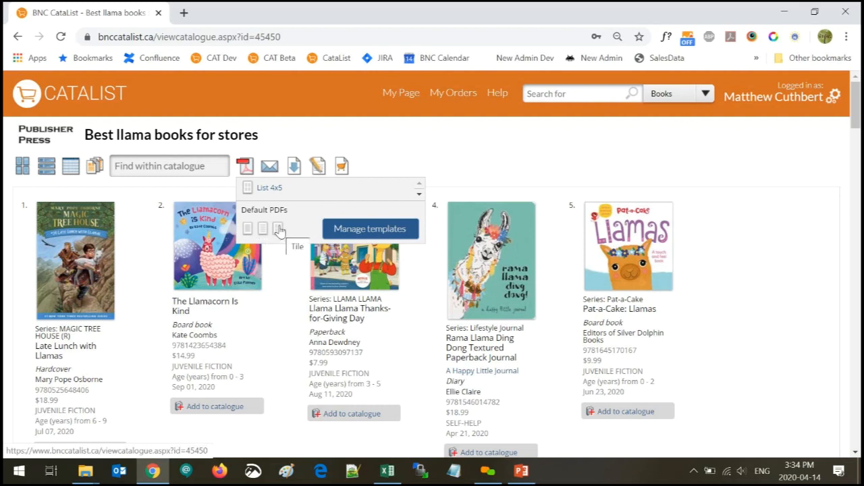
{"action": "left_click", "coordinate": [248, 189]}
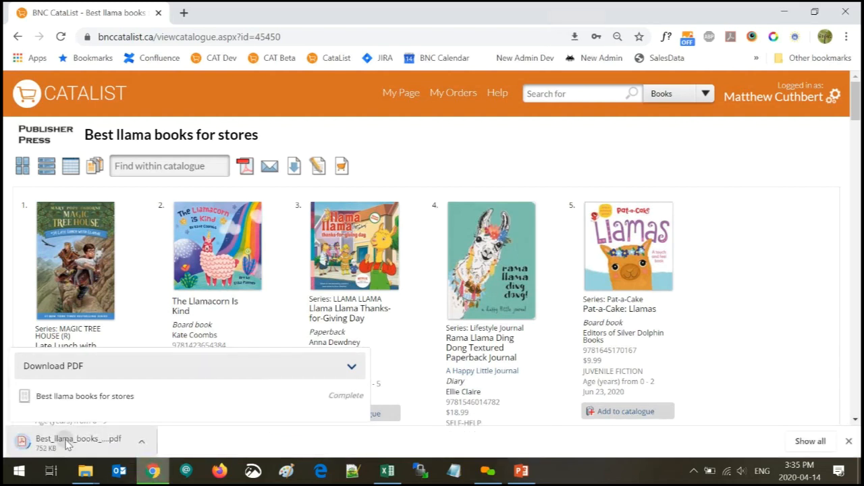
Look through the exported 5-page four-column llama catalogue PDF, then close it
{"action": "left_click", "coordinate": [68, 445]}
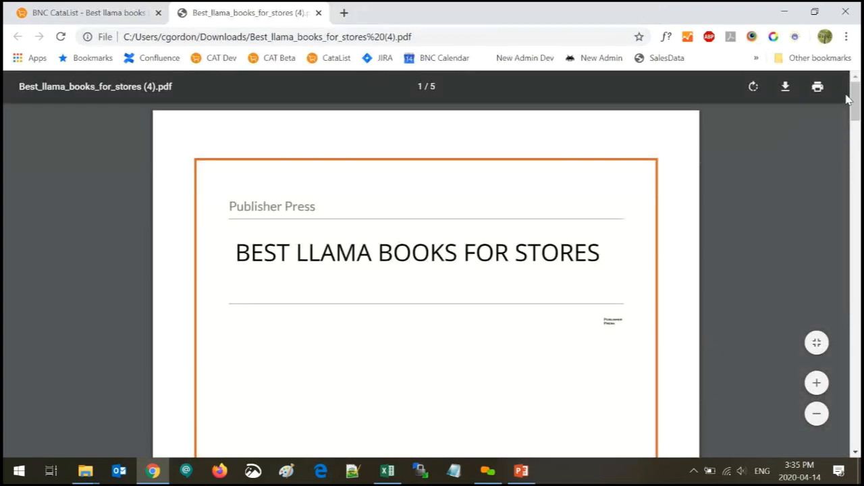
{"action": "left_click_drag", "start_coordinate": [853, 100], "coordinate": [852, 173]}
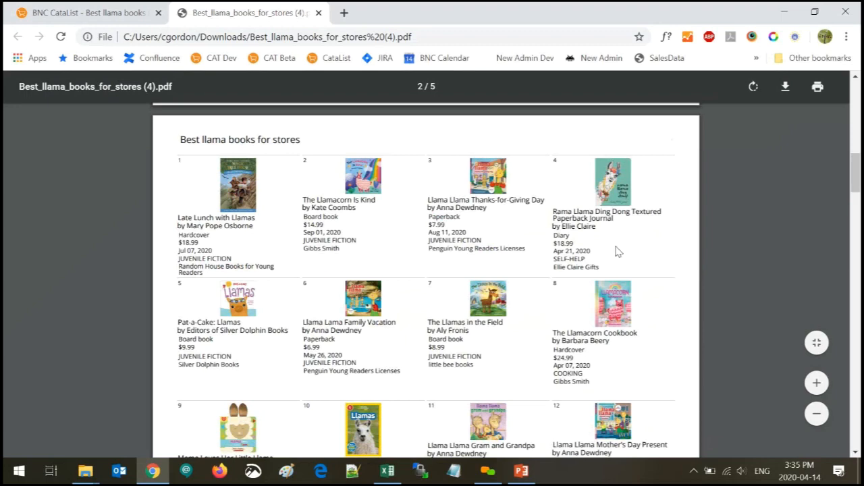
{"action": "scroll", "coordinate": [432, 280], "scroll_direction": "down", "scroll_amount": 3}
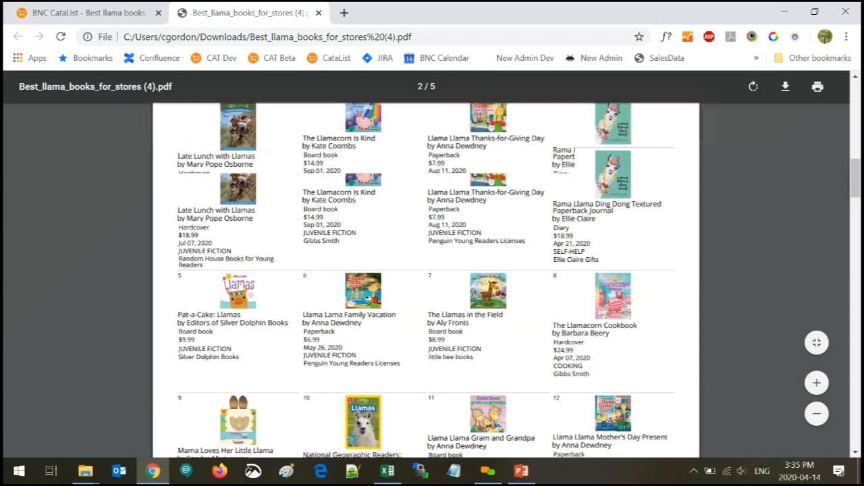
{"action": "scroll", "coordinate": [432, 271], "scroll_direction": "down", "scroll_amount": 5}
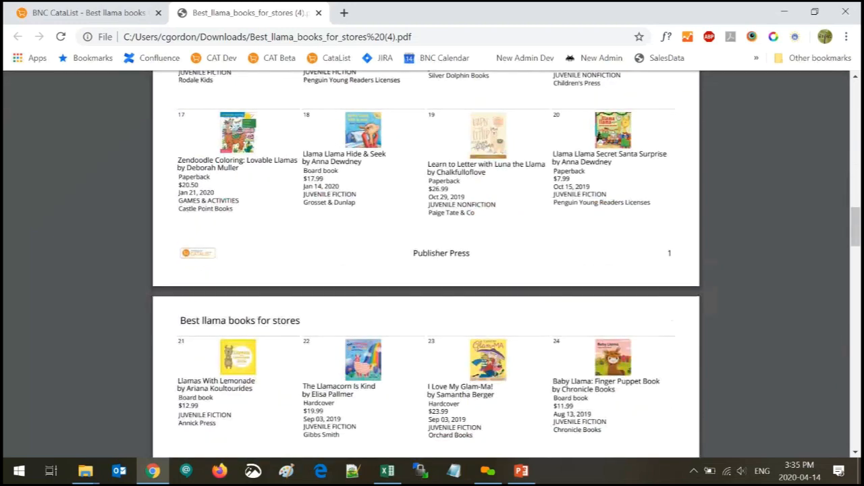
{"action": "scroll", "coordinate": [432, 263], "scroll_direction": "down", "scroll_amount": 1}
{"action": "scroll", "coordinate": [432, 264], "scroll_direction": "up", "scroll_amount": 6}
{"action": "scroll", "coordinate": [612, 276], "scroll_direction": "up", "scroll_amount": 15}
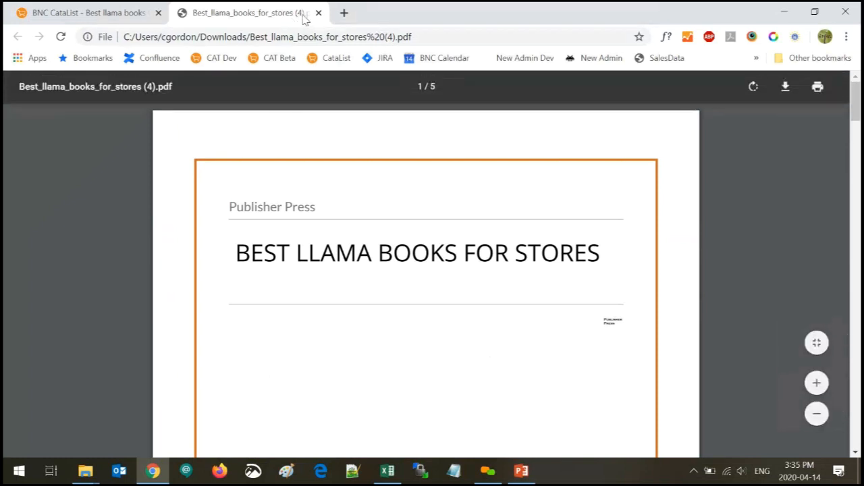
{"action": "left_click", "coordinate": [318, 13]}
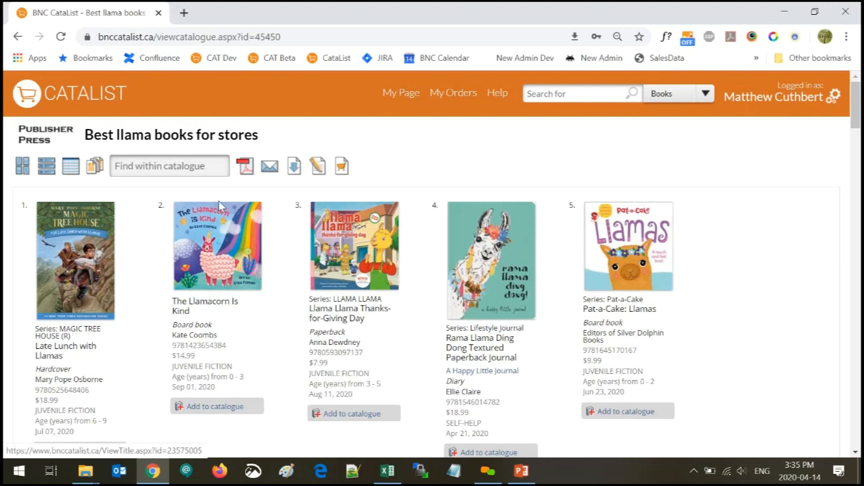
Open the Manage Templates page from the catalogue's PDF template menu
{"action": "left_click", "coordinate": [246, 173]}
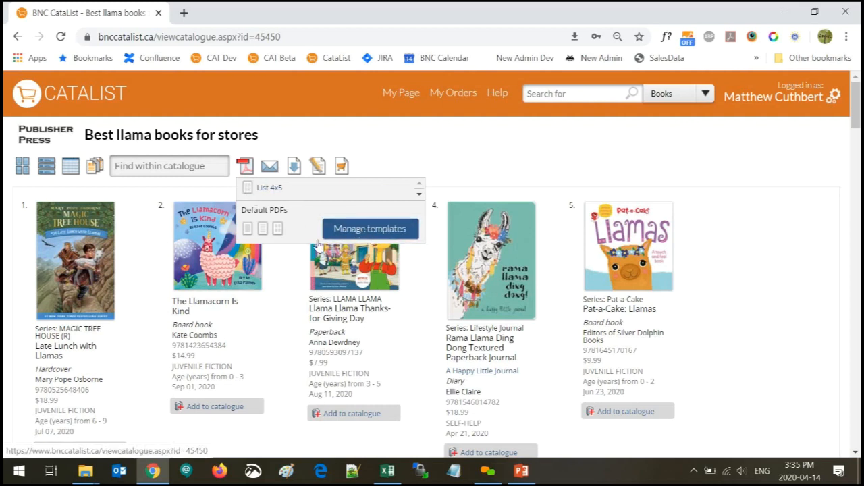
{"action": "left_click", "coordinate": [367, 231]}
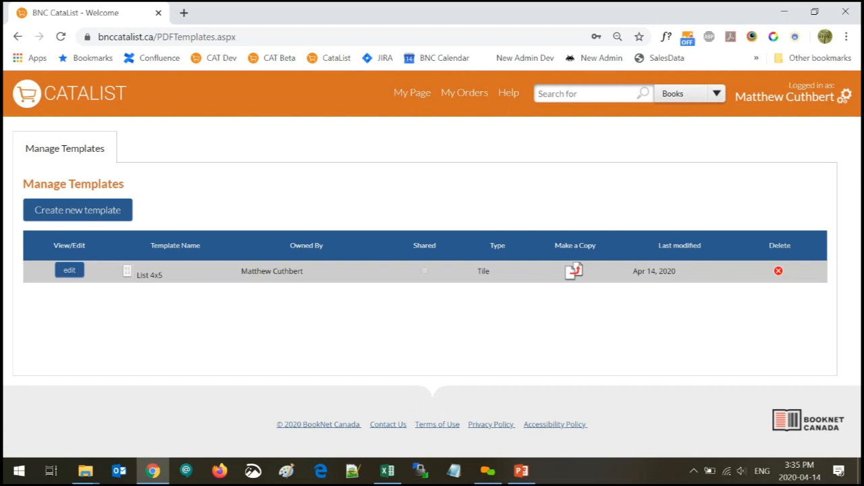
Copy the List 4x5 template and rename the copy 'List 4x5 bar codes'
{"action": "left_click", "coordinate": [575, 272]}
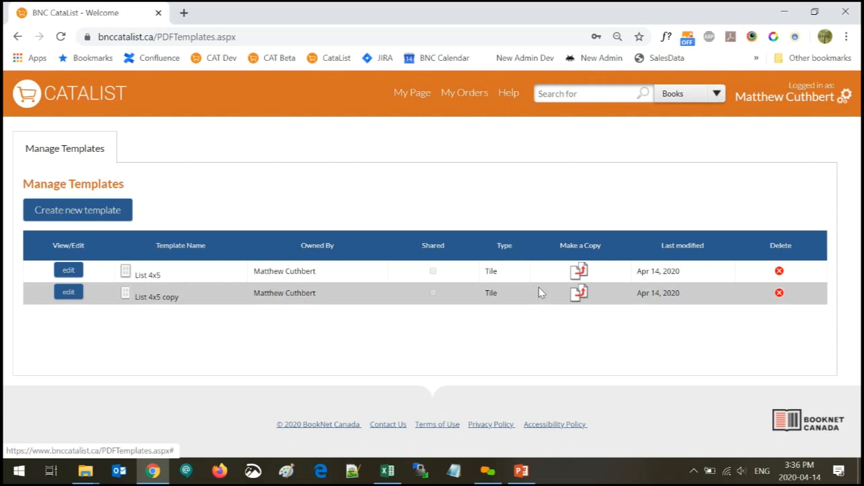
{"action": "left_click", "coordinate": [71, 295]}
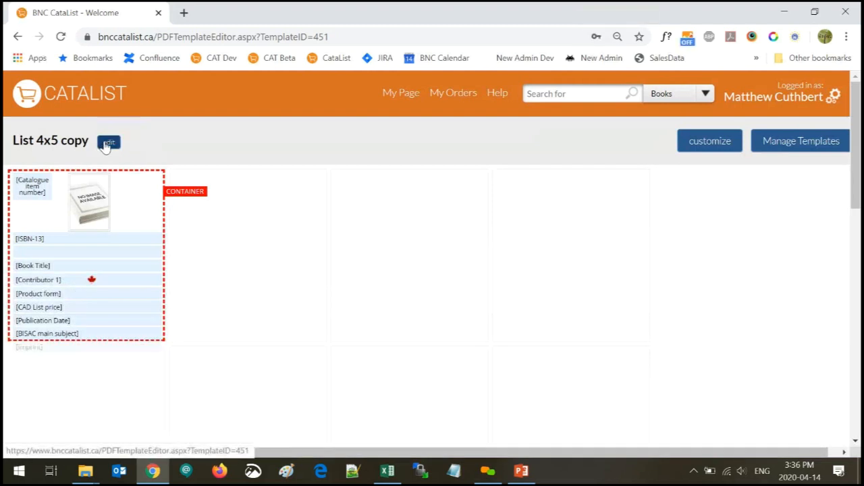
{"action": "left_click", "coordinate": [106, 143]}
{"action": "double_click", "coordinate": [102, 140]}
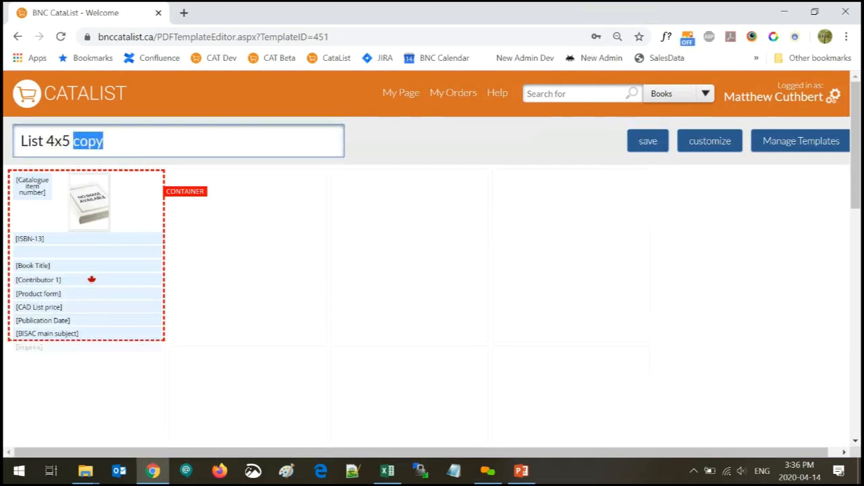
{"action": "type", "text": "bar "}
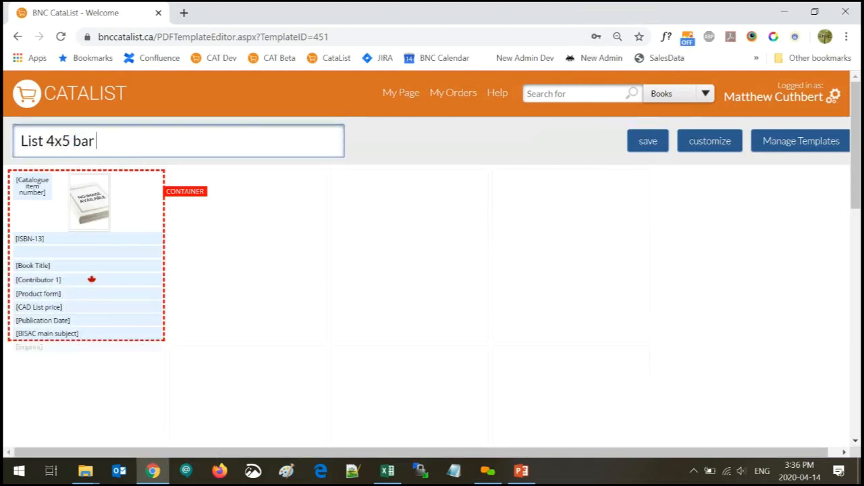
{"action": "type", "text": "codes"}
{"action": "left_click", "coordinate": [650, 144]}
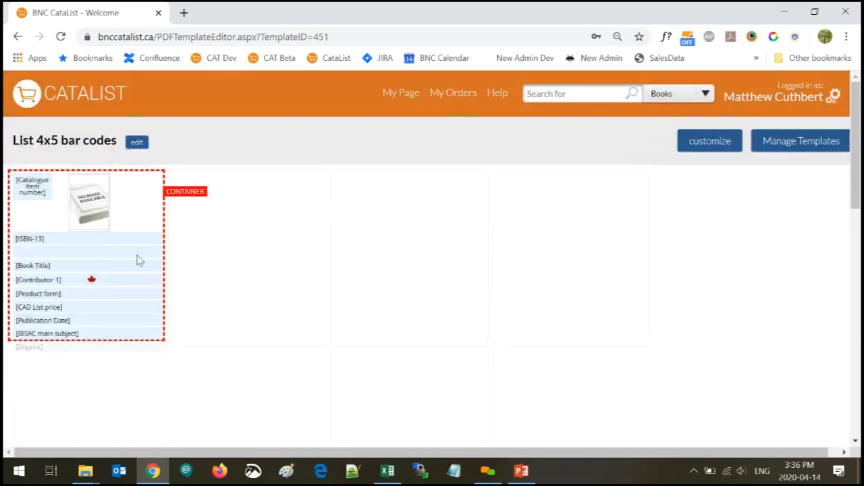
Replace cover images with barcodes in the List 4x5 bar codes layout, preview, and save
{"action": "left_click", "coordinate": [713, 145]}
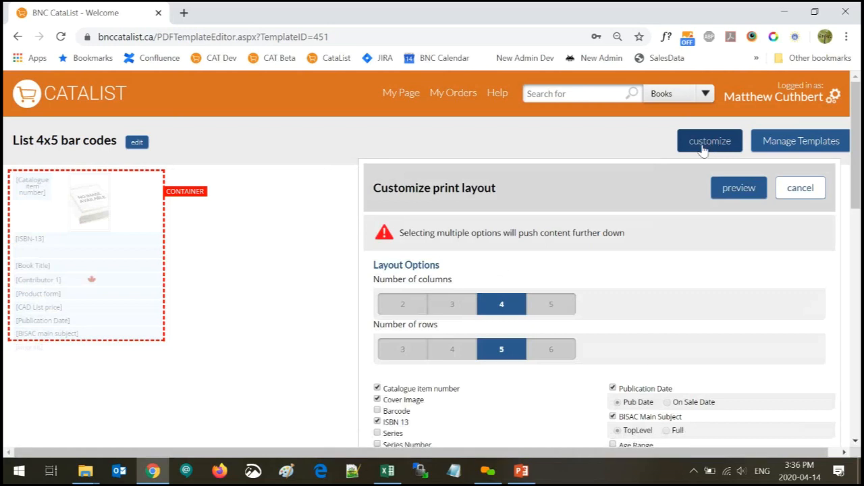
{"action": "scroll", "coordinate": [661, 282], "scroll_direction": "down", "scroll_amount": 1}
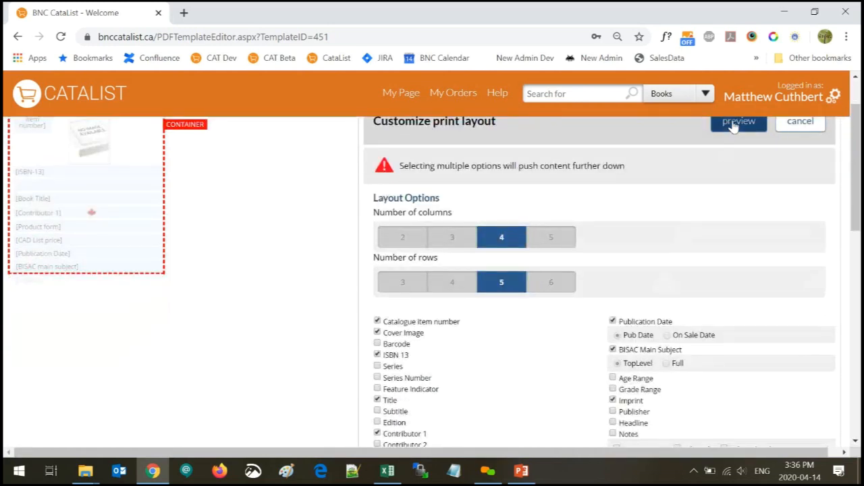
{"action": "scroll", "coordinate": [497, 356], "scroll_direction": "down", "scroll_amount": 2}
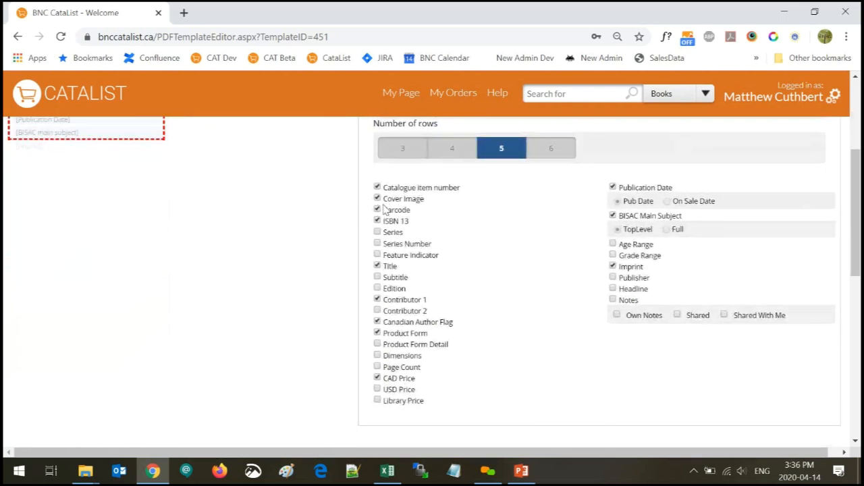
{"action": "left_click", "coordinate": [377, 209]}
{"action": "scroll", "coordinate": [517, 365], "scroll_direction": "up", "scroll_amount": 3}
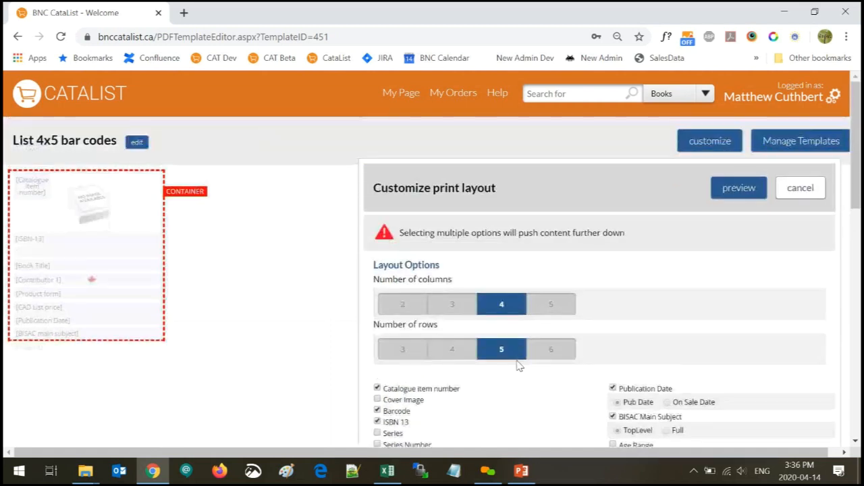
{"action": "left_click", "coordinate": [738, 192]}
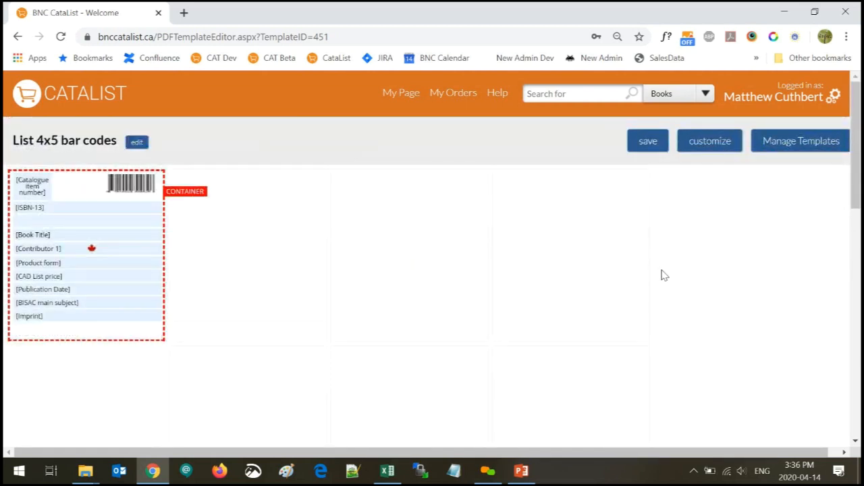
{"action": "left_click", "coordinate": [638, 148]}
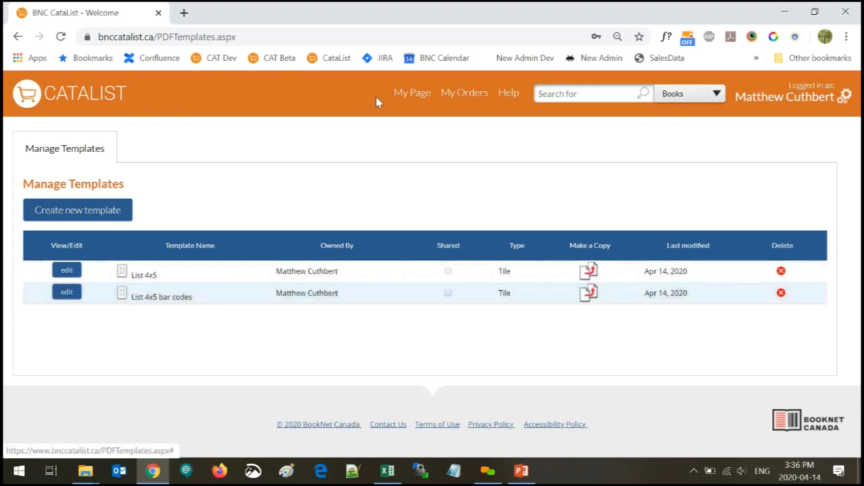
From My Page, reopen Best llama books for stores and open 'Best_llama_books_for_stores (5).pdf'
{"action": "left_click", "coordinate": [403, 99]}
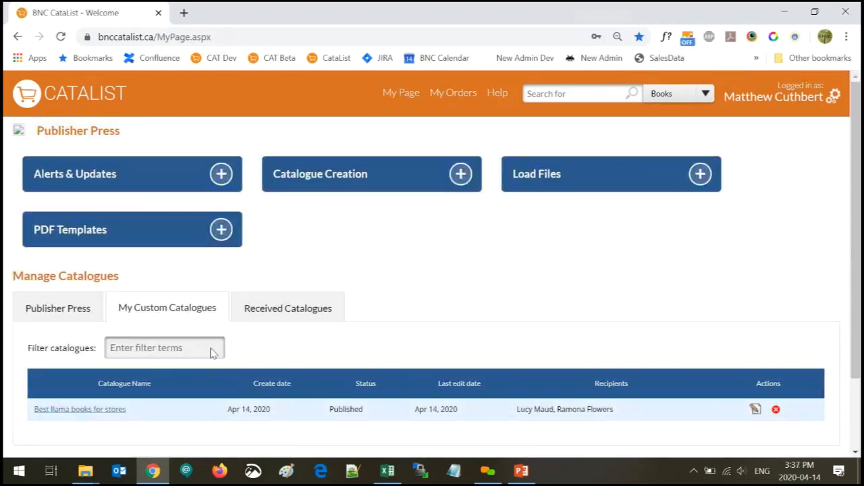
{"action": "left_click", "coordinate": [91, 411]}
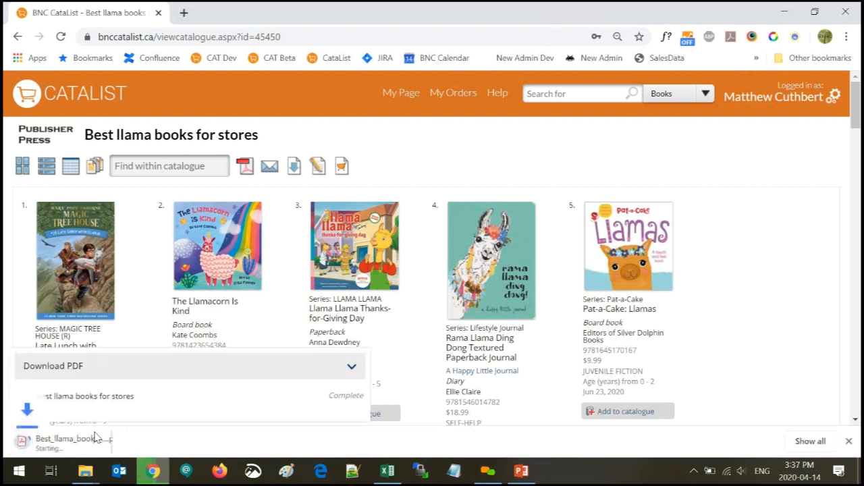
{"action": "left_click", "coordinate": [98, 446]}
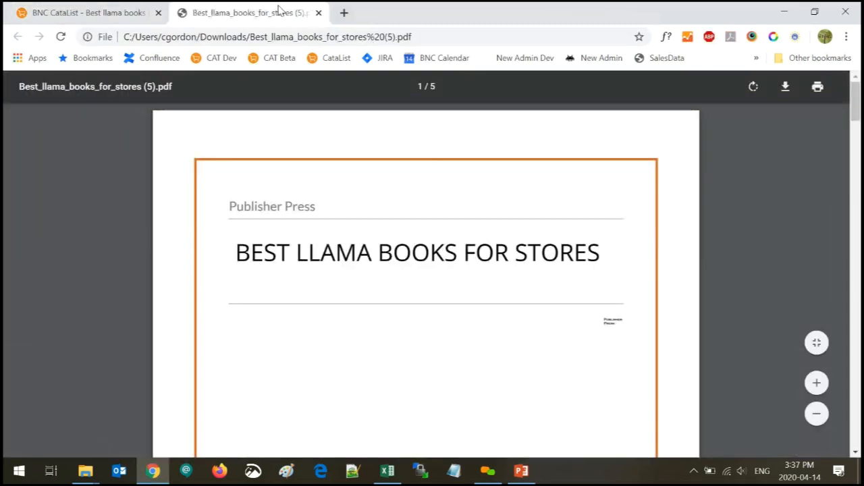
{"action": "scroll", "coordinate": [615, 264], "scroll_direction": "down", "scroll_amount": 6}
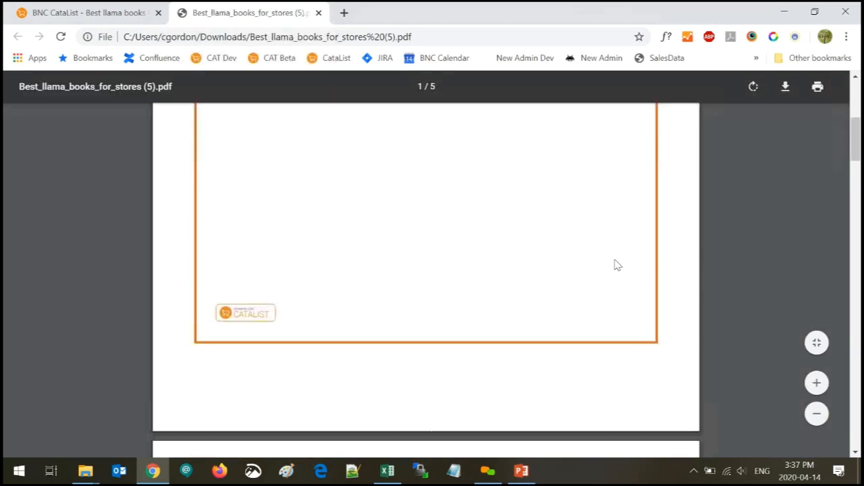
{"action": "scroll", "coordinate": [615, 264], "scroll_direction": "down", "scroll_amount": 6}
{"action": "scroll", "coordinate": [616, 265], "scroll_direction": "up", "scroll_amount": 3}
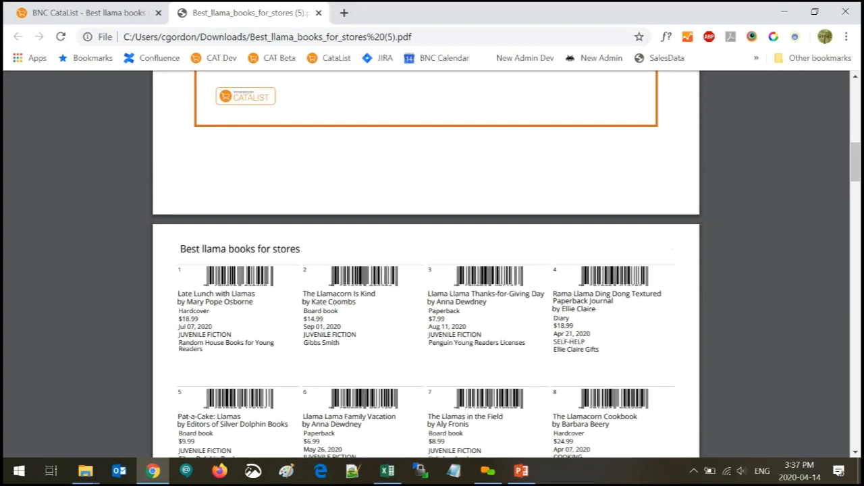
{"action": "right_click", "coordinate": [498, 124]}
{"action": "left_click", "coordinate": [752, 228]}
{"action": "scroll", "coordinate": [751, 229], "scroll_direction": "down", "scroll_amount": 1}
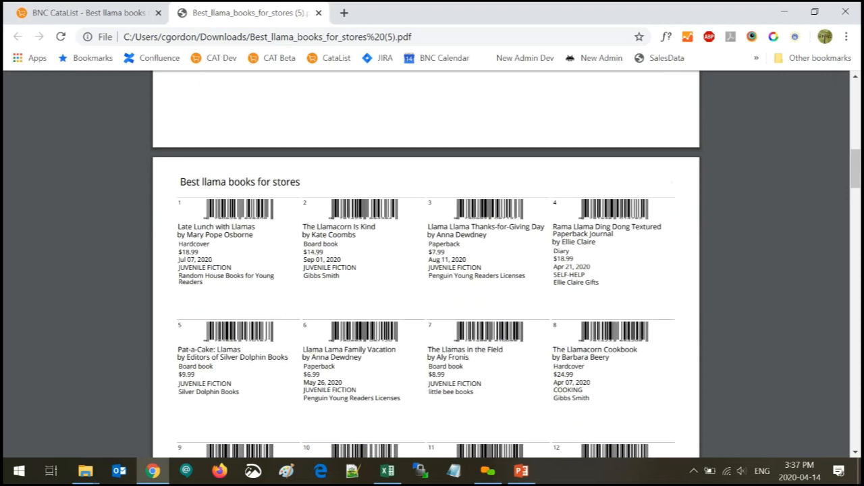
{"action": "scroll", "coordinate": [592, 341], "scroll_direction": "down", "scroll_amount": 5}
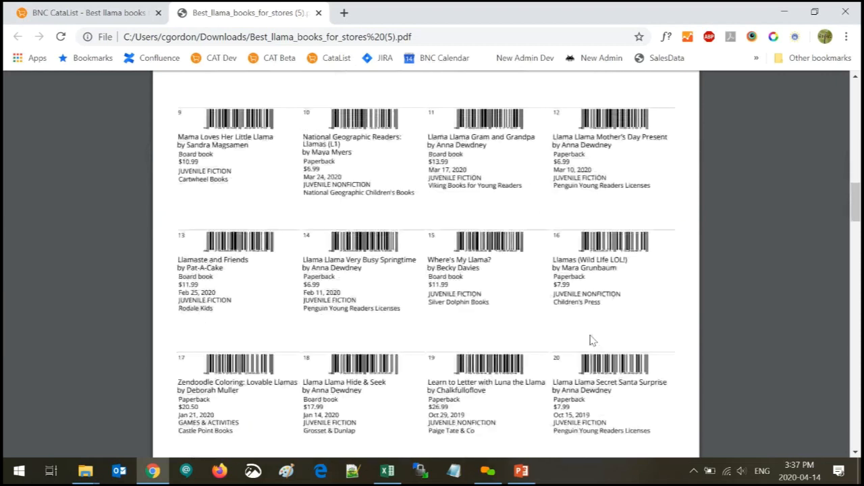
{"action": "scroll", "coordinate": [592, 341], "scroll_direction": "down", "scroll_amount": 4}
{"action": "scroll", "coordinate": [592, 341], "scroll_direction": "down", "scroll_amount": 5}
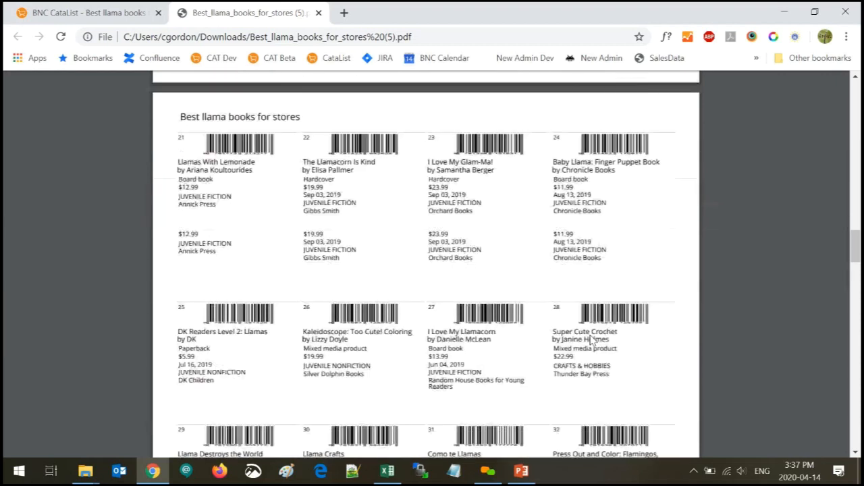
{"action": "scroll", "coordinate": [592, 341], "scroll_direction": "down", "scroll_amount": 10}
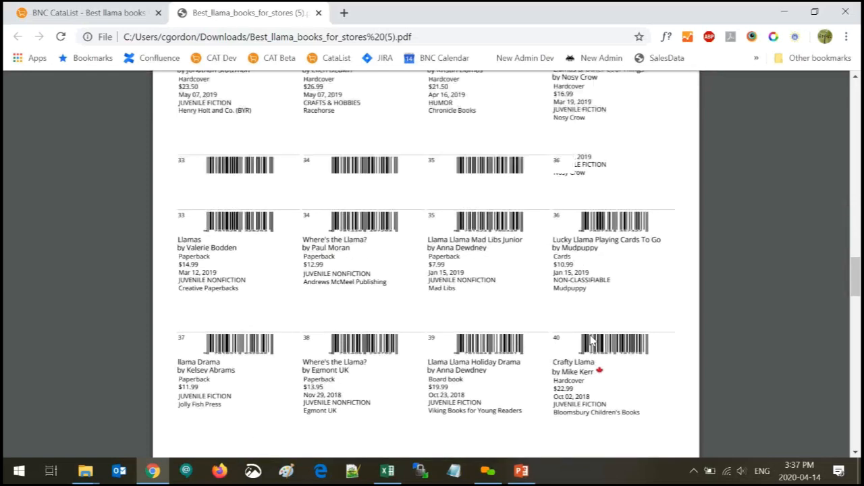
{"action": "scroll", "coordinate": [592, 341], "scroll_direction": "down", "scroll_amount": 5}
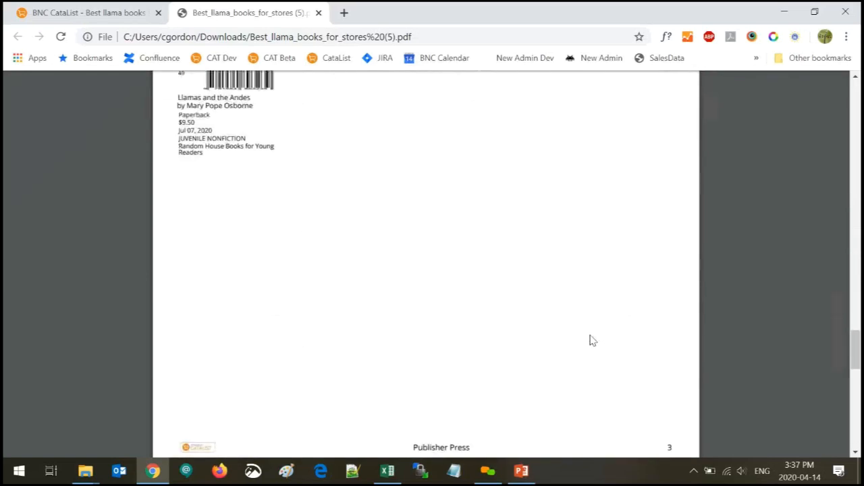
{"action": "scroll", "coordinate": [591, 341], "scroll_direction": "up", "scroll_amount": 5}
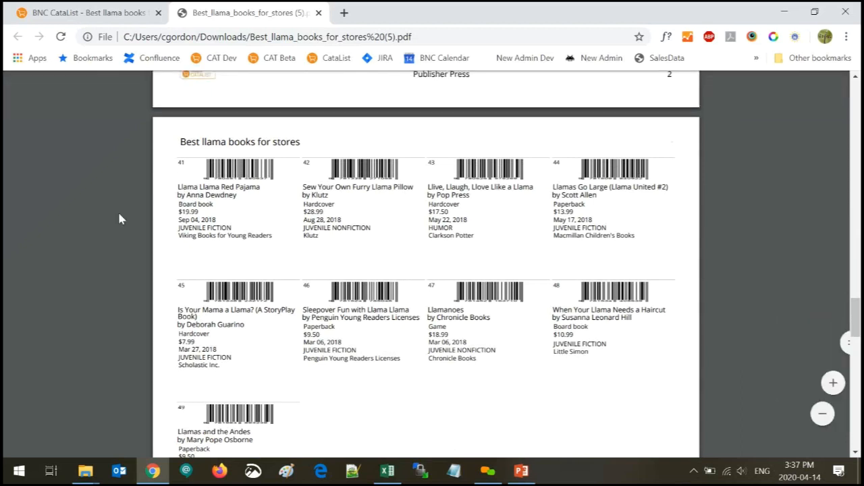
{"action": "scroll", "coordinate": [293, 262], "scroll_direction": "up", "scroll_amount": 12}
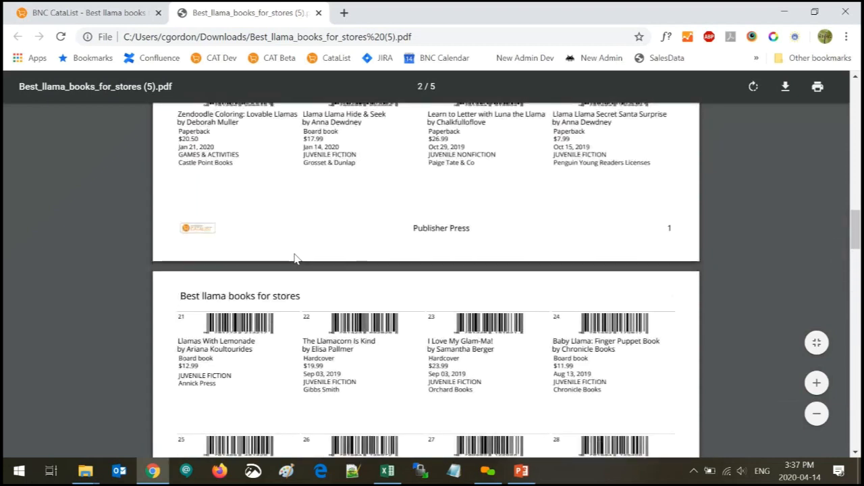
{"action": "scroll", "coordinate": [295, 258], "scroll_direction": "up", "scroll_amount": 15}
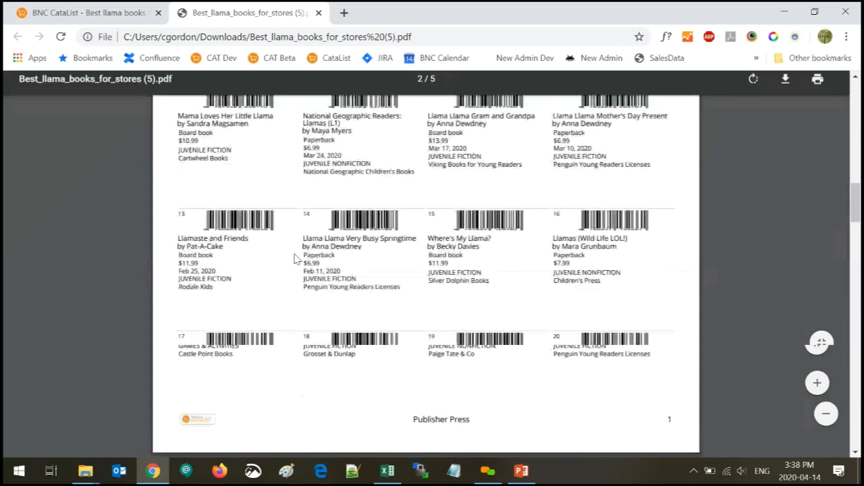
{"action": "scroll", "coordinate": [299, 266], "scroll_direction": "up", "scroll_amount": 6}
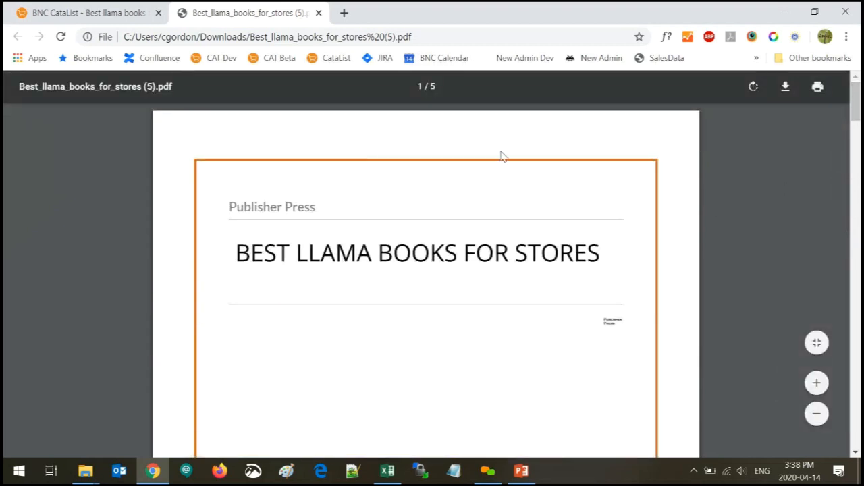
Close the PDF and go to the catalogue's Manage Templates page
{"action": "left_click", "coordinate": [318, 12]}
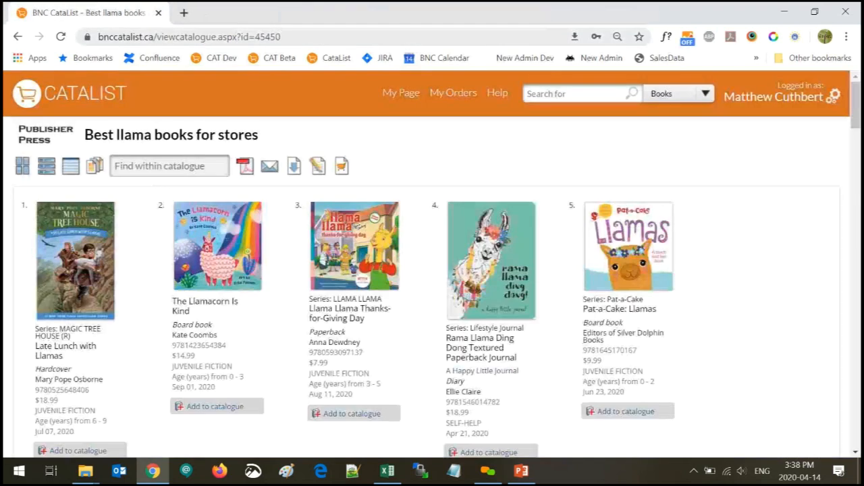
{"action": "left_click", "coordinate": [244, 166]}
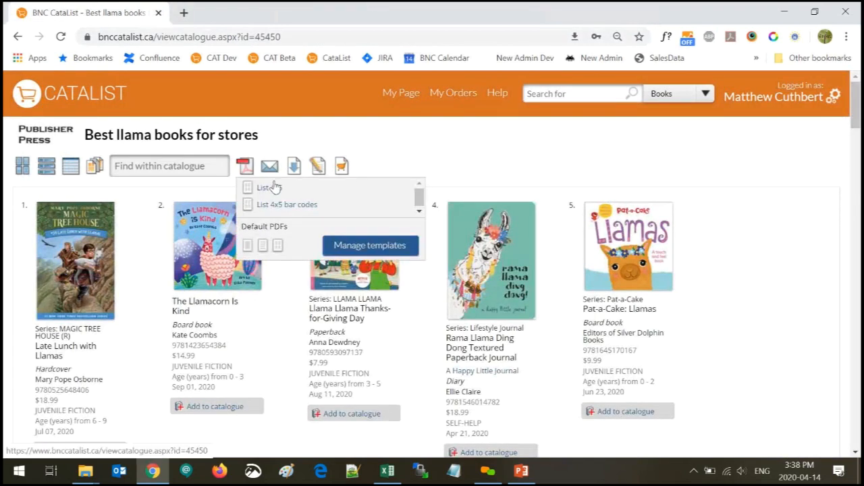
{"action": "left_click", "coordinate": [371, 247]}
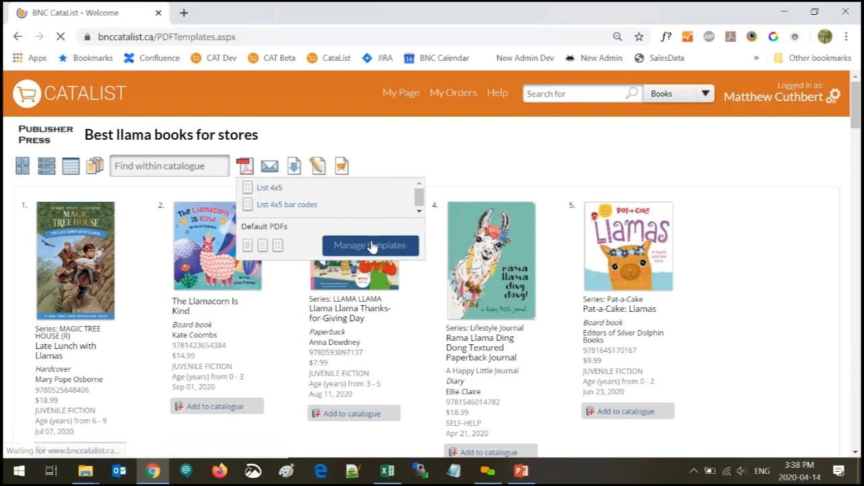
Create a new template named 'new list' based on the Single layout
{"action": "left_click", "coordinate": [57, 212]}
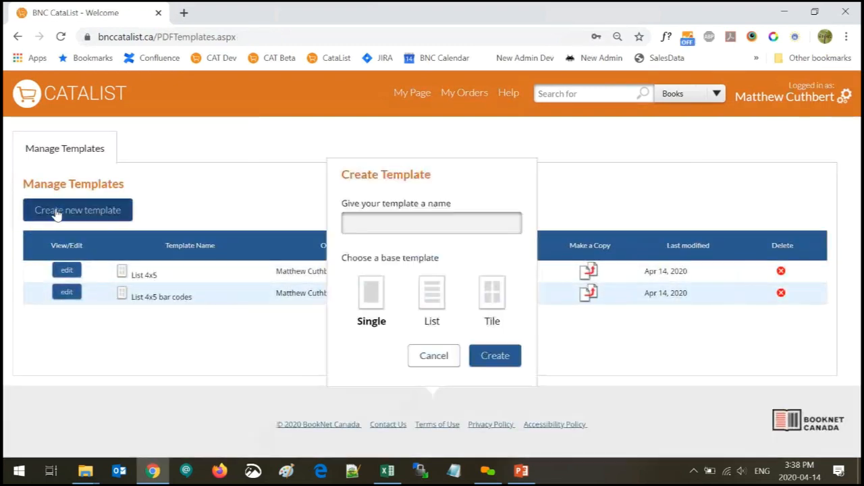
{"action": "left_click", "coordinate": [406, 224]}
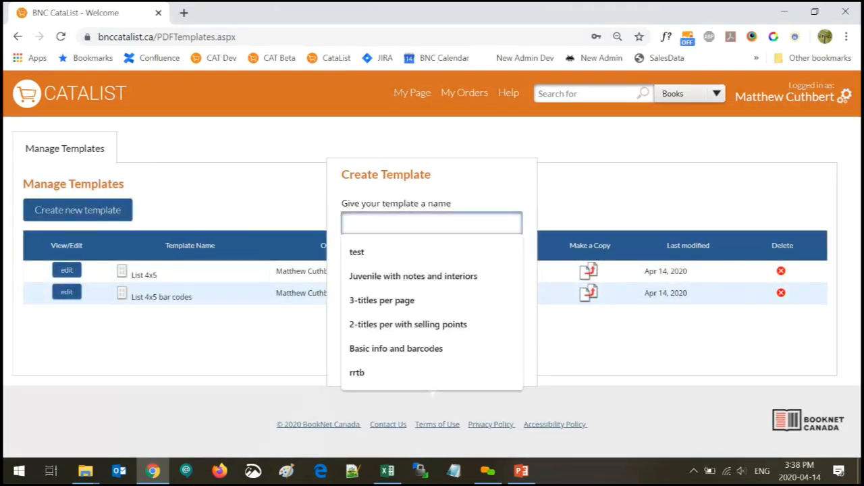
{"action": "type", "text": "new list"}
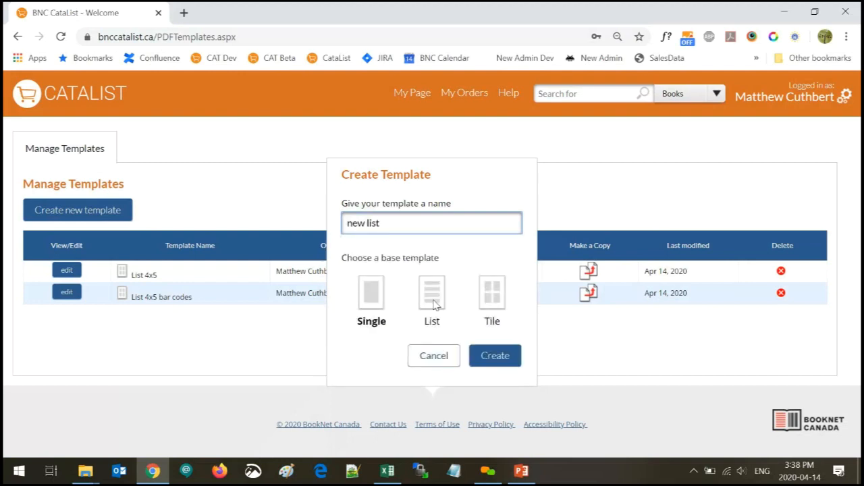
{"action": "left_click", "coordinate": [433, 297]}
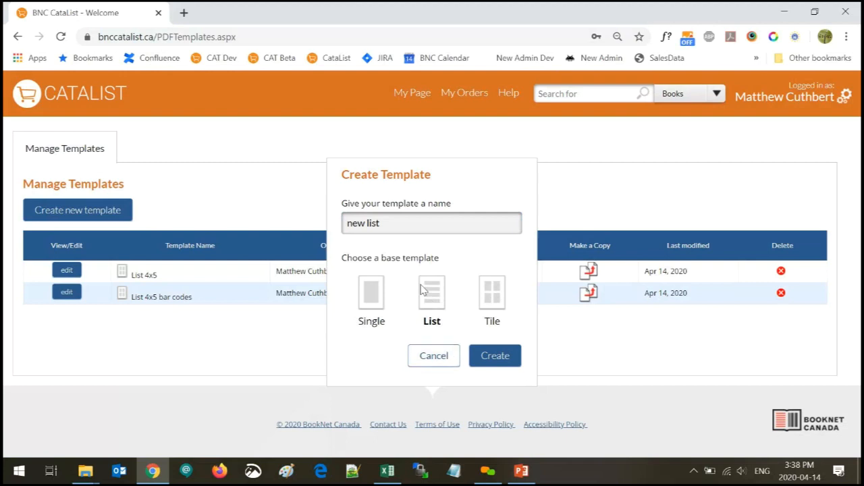
{"action": "left_click", "coordinate": [370, 291]}
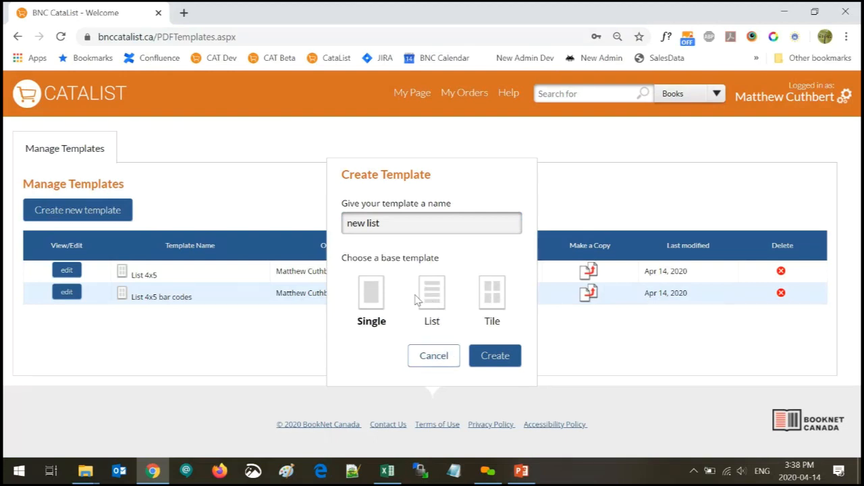
{"action": "left_click", "coordinate": [495, 359]}
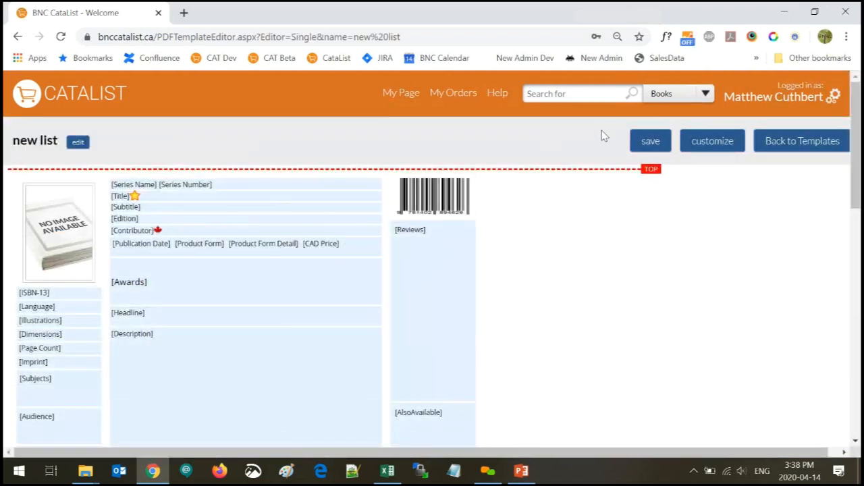
Save the new template and retitle it 'Single with Notes'
{"action": "left_click", "coordinate": [647, 148]}
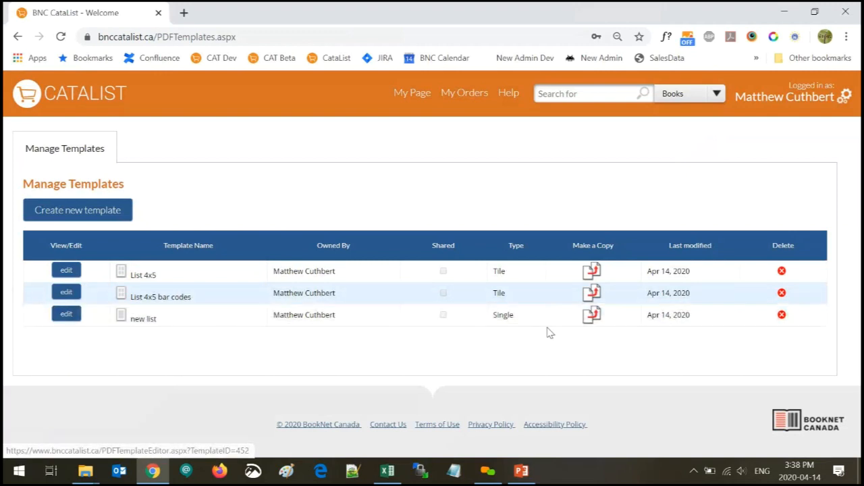
{"action": "left_click", "coordinate": [69, 316]}
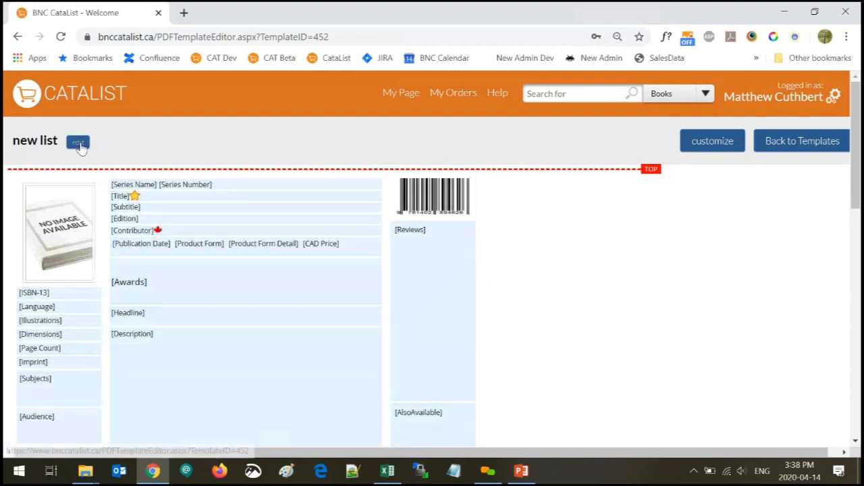
{"action": "left_click", "coordinate": [78, 141]}
{"action": "double_click", "coordinate": [60, 141]}
{"action": "key", "text": "BackSpace"}
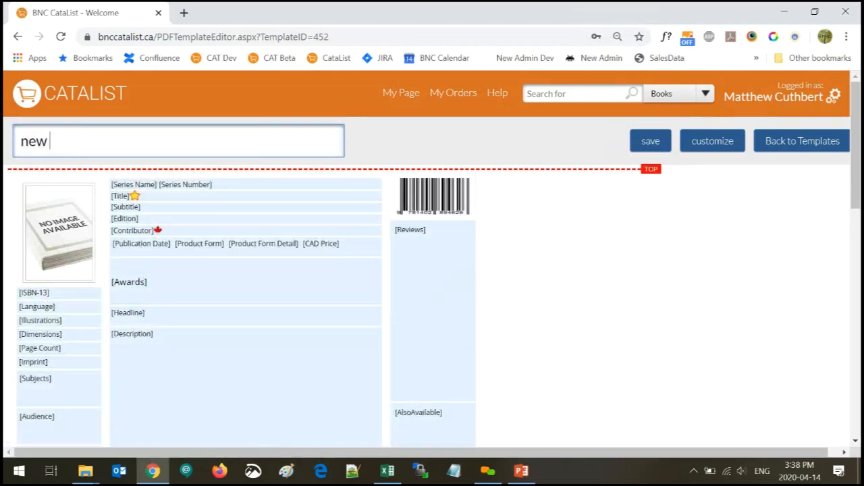
{"action": "type", "text": "single with Notes"}
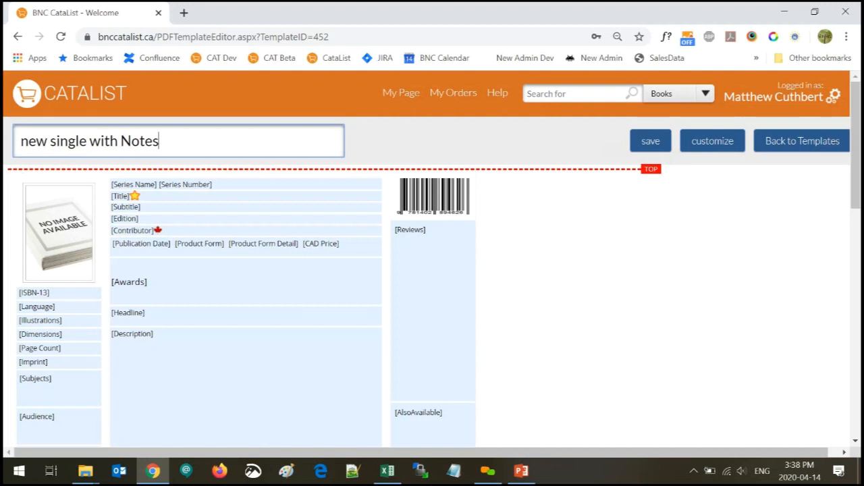
{"action": "left_click_drag", "start_coordinate": [53, 141], "coordinate": [21, 141]}
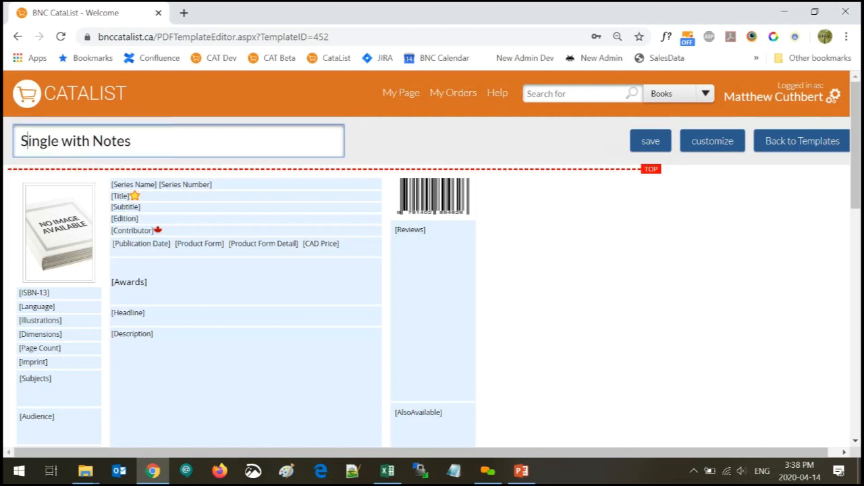
{"action": "type", "text": "S"}
{"action": "left_click", "coordinate": [640, 147]}
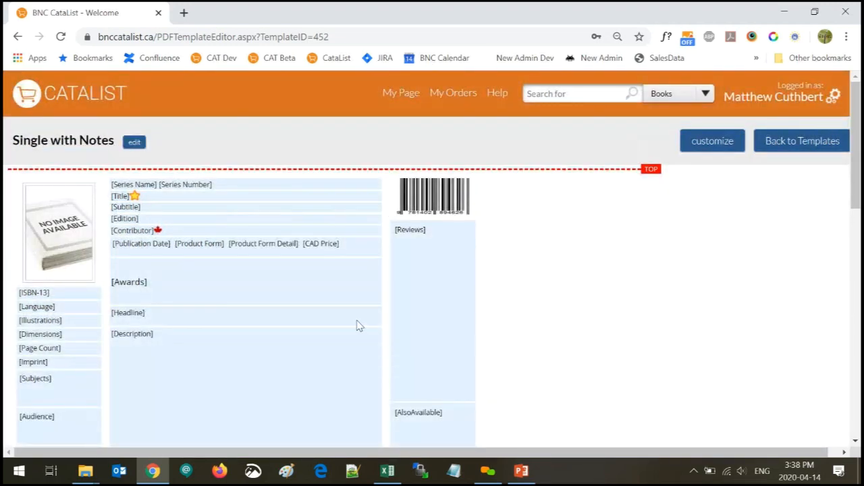
{"action": "scroll", "coordinate": [356, 326], "scroll_direction": "down", "scroll_amount": 2}
{"action": "scroll", "coordinate": [766, 187], "scroll_direction": "up", "scroll_amount": 2}
Review Single with Notes layout options, including Description, Contributor Bio and Key Selling Points
{"action": "left_click", "coordinate": [714, 145]}
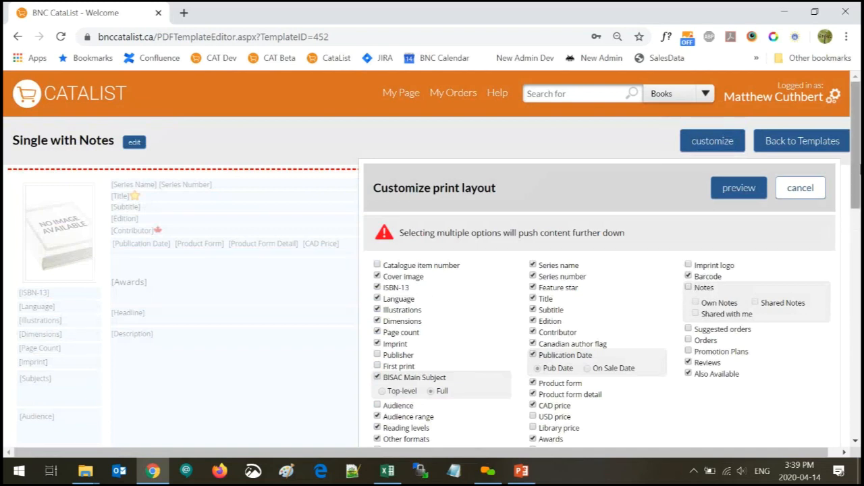
{"action": "scroll", "coordinate": [856, 172], "scroll_direction": "down", "scroll_amount": 1}
{"action": "scroll", "coordinate": [857, 172], "scroll_direction": "down", "scroll_amount": 2}
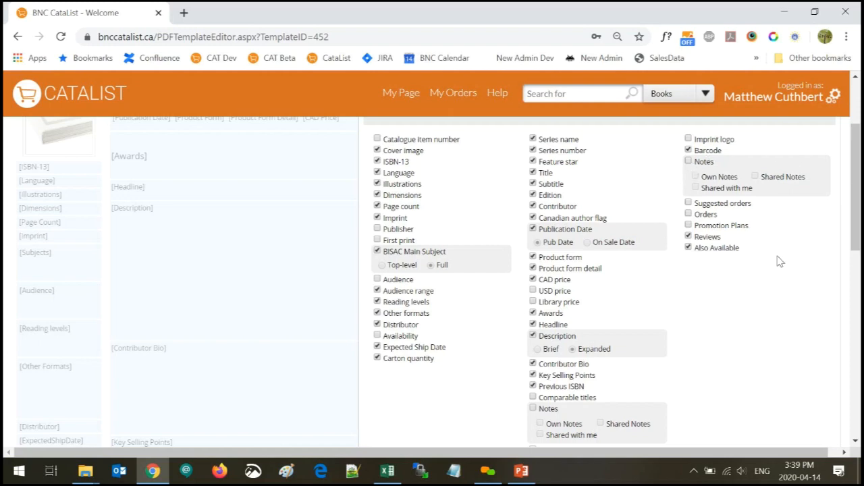
{"action": "scroll", "coordinate": [761, 259], "scroll_direction": "down", "scroll_amount": 1}
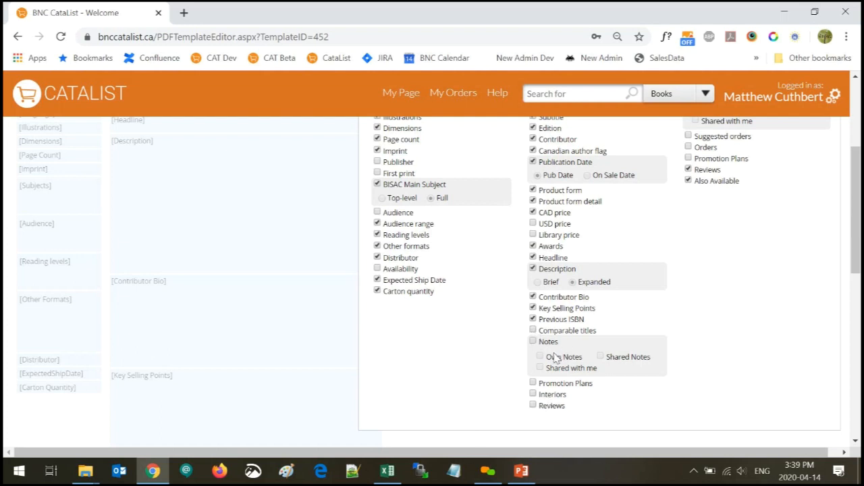
{"action": "scroll", "coordinate": [554, 358], "scroll_direction": "up", "scroll_amount": 1}
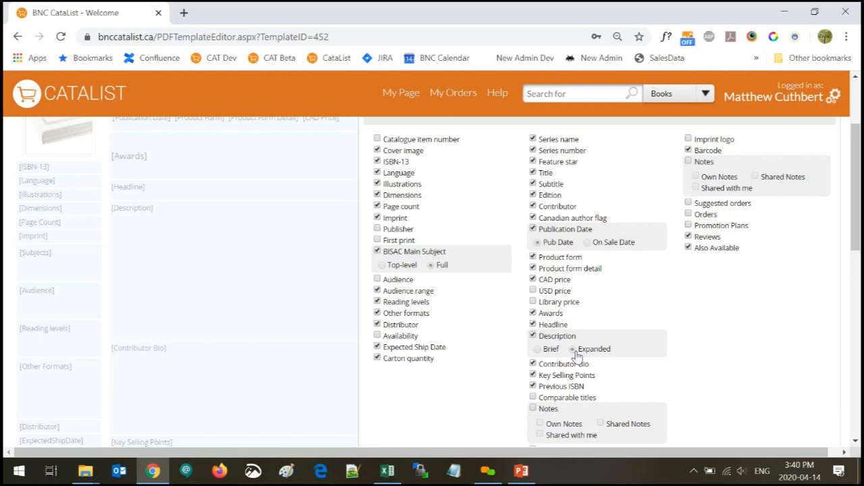
{"action": "scroll", "coordinate": [606, 324], "scroll_direction": "up", "scroll_amount": 2}
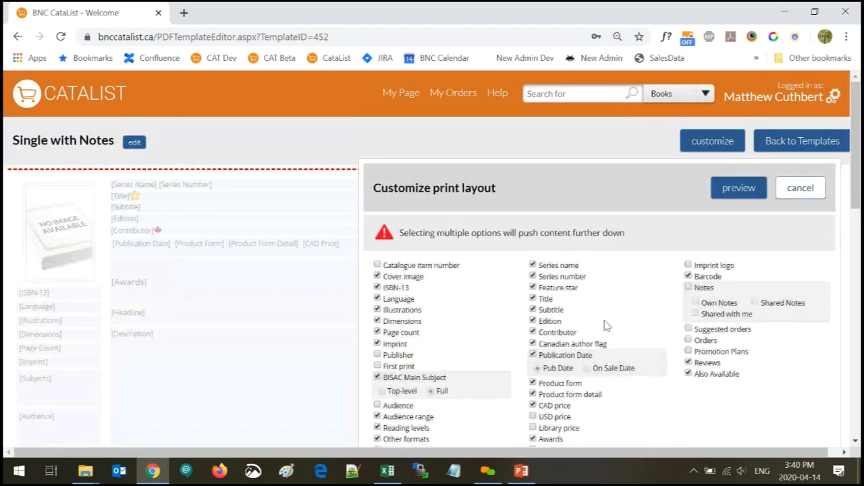
Preview the Single with Notes layout and scroll down to its BOTTOM marker and back to the top
{"action": "left_click", "coordinate": [738, 188]}
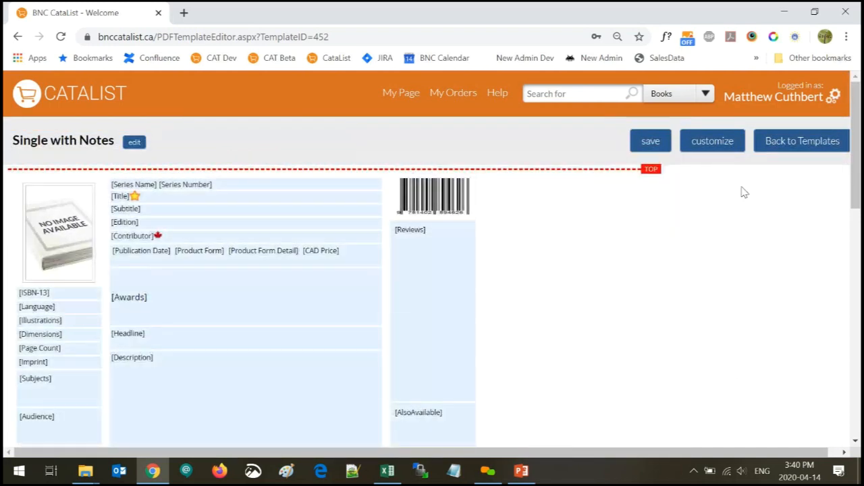
{"action": "scroll", "coordinate": [211, 343], "scroll_direction": "down", "scroll_amount": 5}
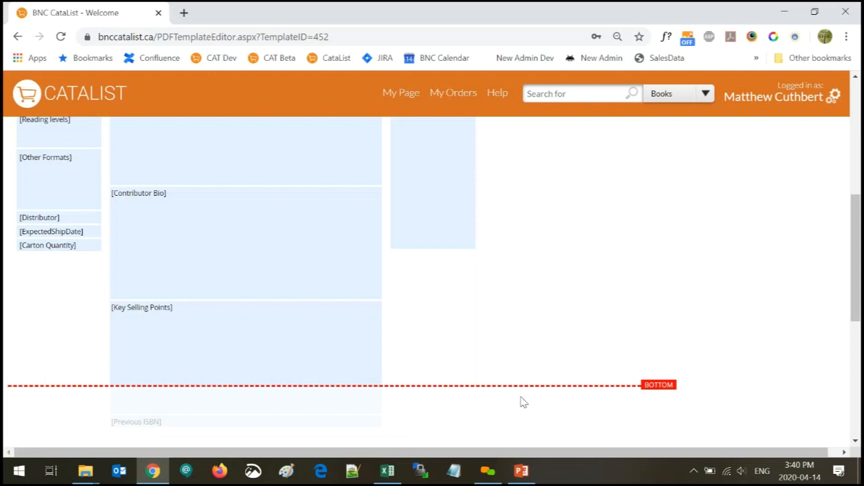
{"action": "scroll", "coordinate": [521, 402], "scroll_direction": "up", "scroll_amount": 6}
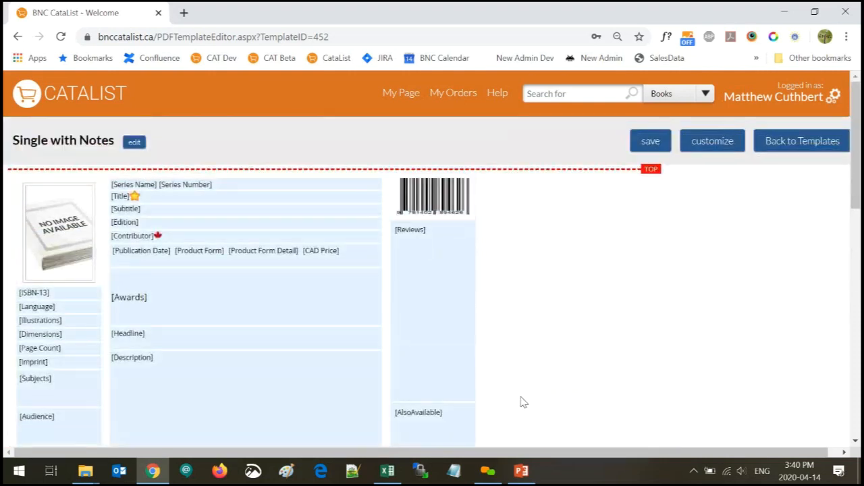
{"action": "scroll", "coordinate": [519, 401], "scroll_direction": "down", "scroll_amount": 5}
{"action": "scroll", "coordinate": [229, 334], "scroll_direction": "down", "scroll_amount": 3}
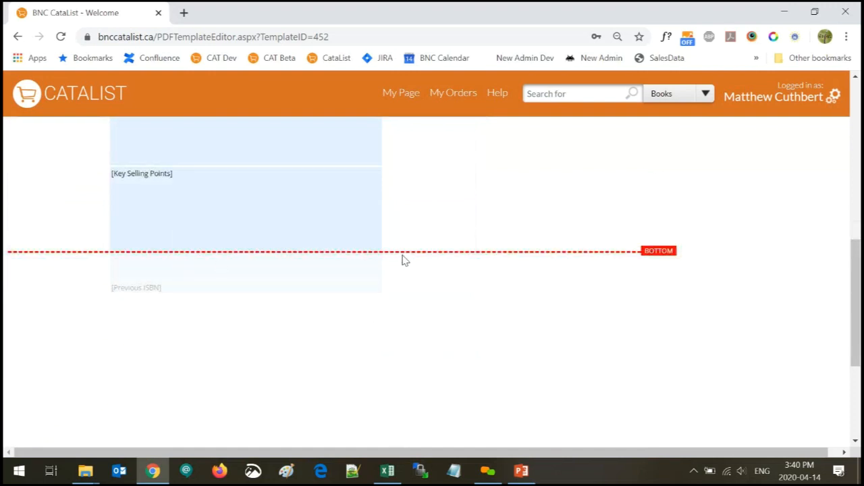
{"action": "scroll", "coordinate": [403, 260], "scroll_direction": "up", "scroll_amount": 8}
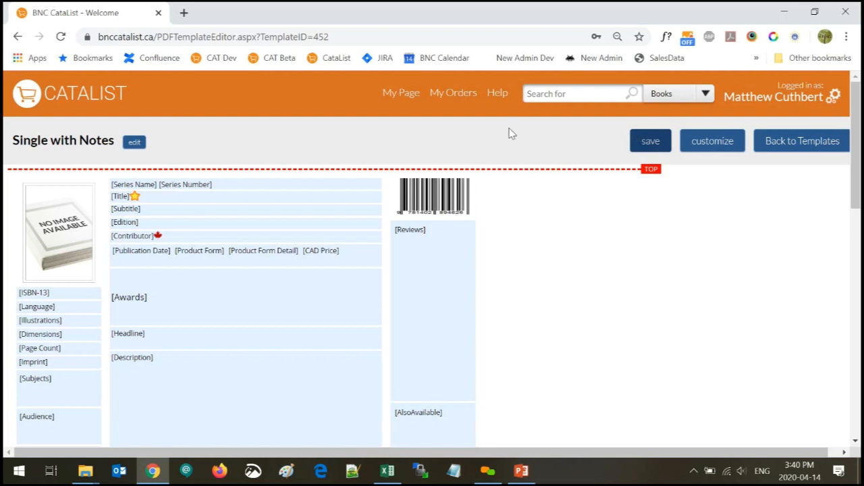
Look over the PDF Templates on My Page, then return to the custom catalogues list showing Best llama books for stores
{"action": "left_click", "coordinate": [398, 96]}
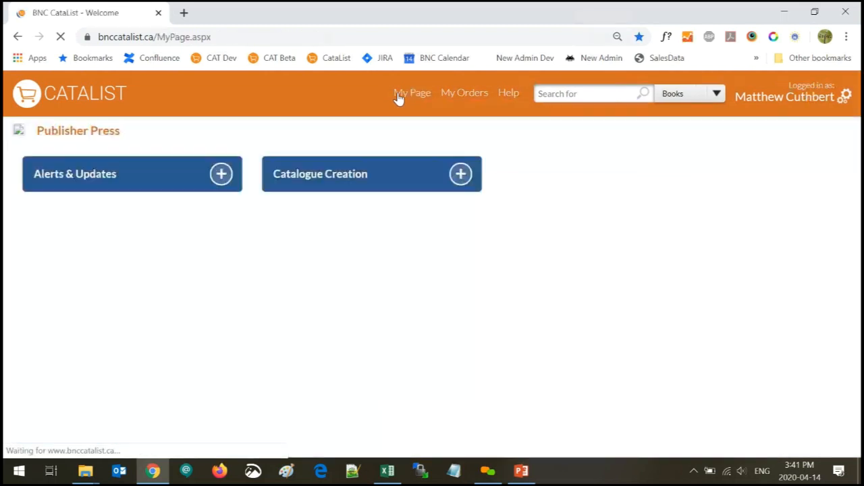
{"action": "left_click", "coordinate": [73, 233]}
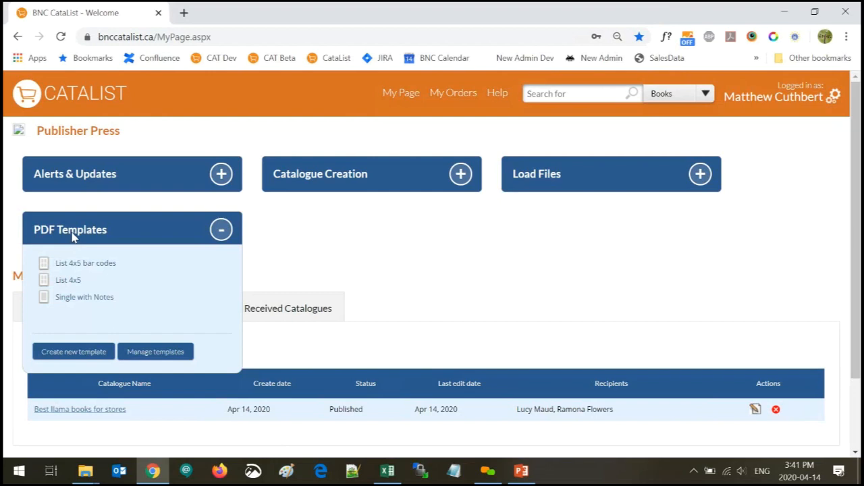
{"action": "left_click", "coordinate": [149, 355]}
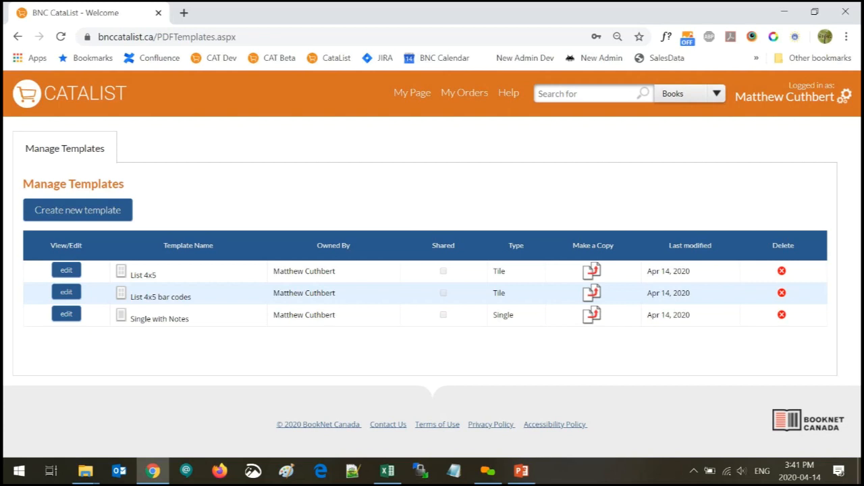
{"action": "left_click", "coordinate": [75, 107]}
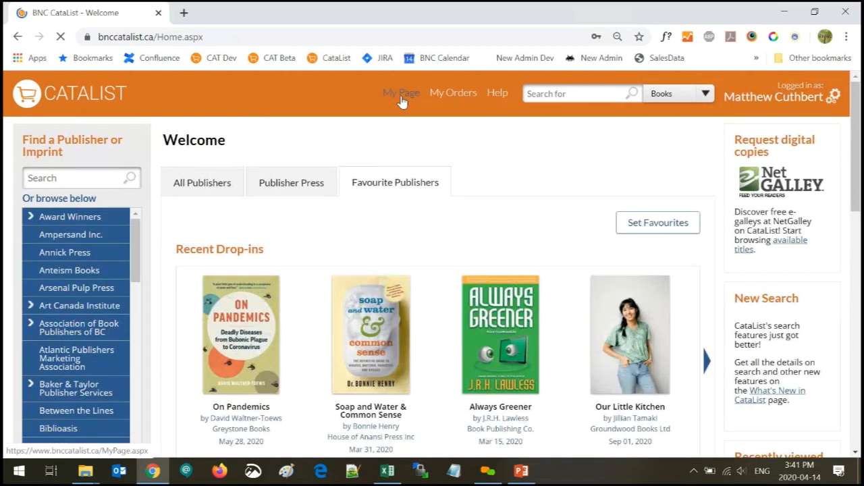
{"action": "left_click", "coordinate": [401, 98]}
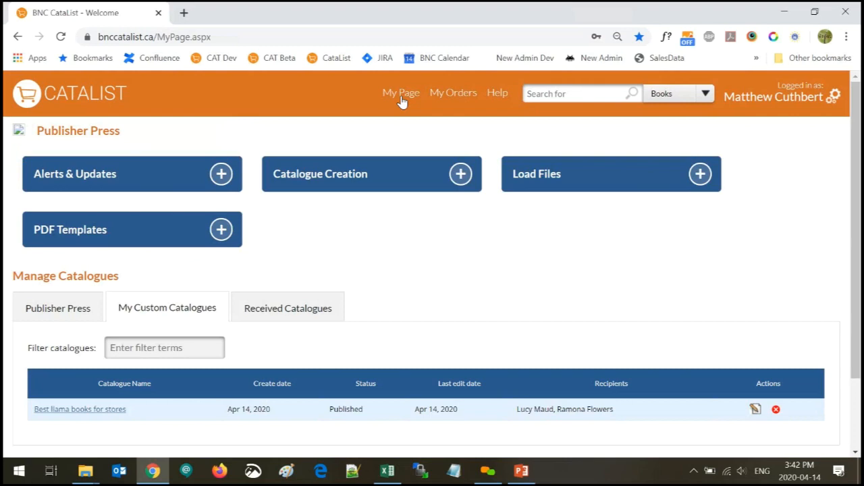
Open Edit Recipients for the Best llama books for stores catalogue from its edit dropdown
{"action": "left_click", "coordinate": [84, 412]}
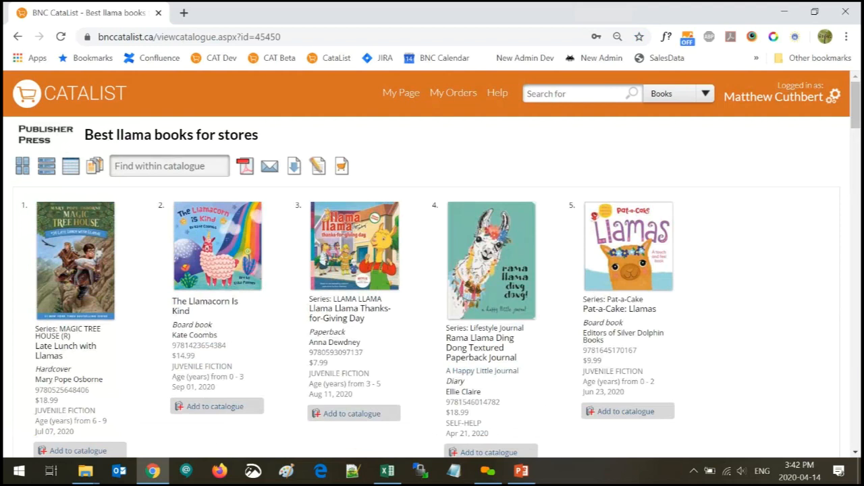
{"action": "left_click", "coordinate": [317, 165]}
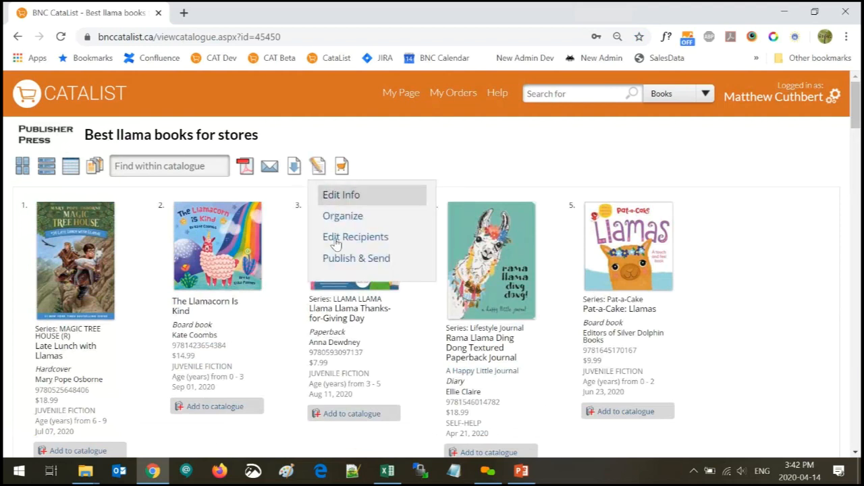
{"action": "left_click", "coordinate": [346, 243]}
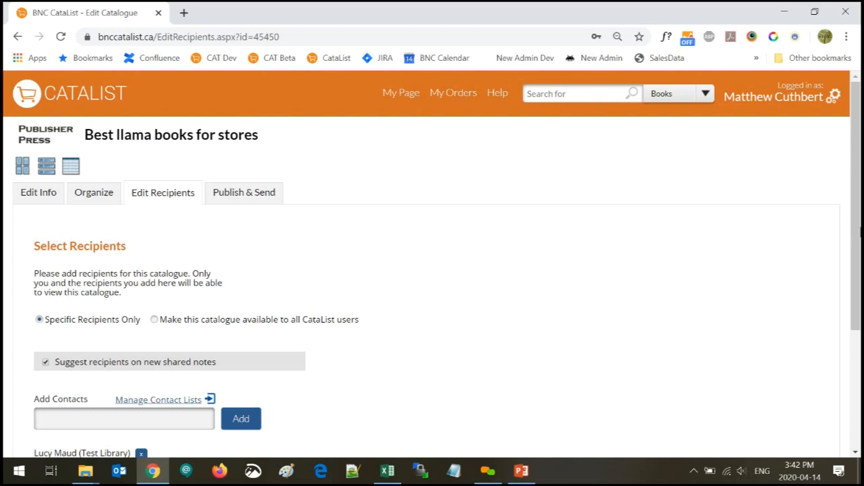
{"action": "scroll", "coordinate": [860, 190], "scroll_direction": "down", "scroll_amount": 2}
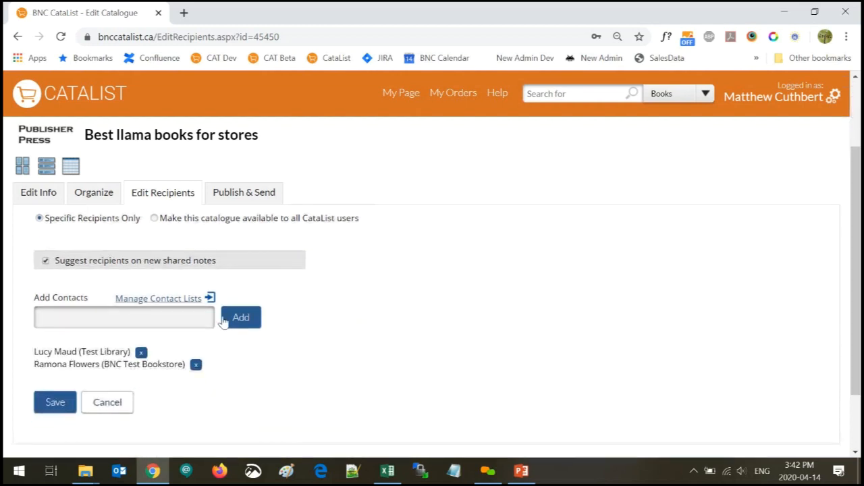
{"action": "left_click", "coordinate": [124, 317]}
{"action": "type", "text": "test"}
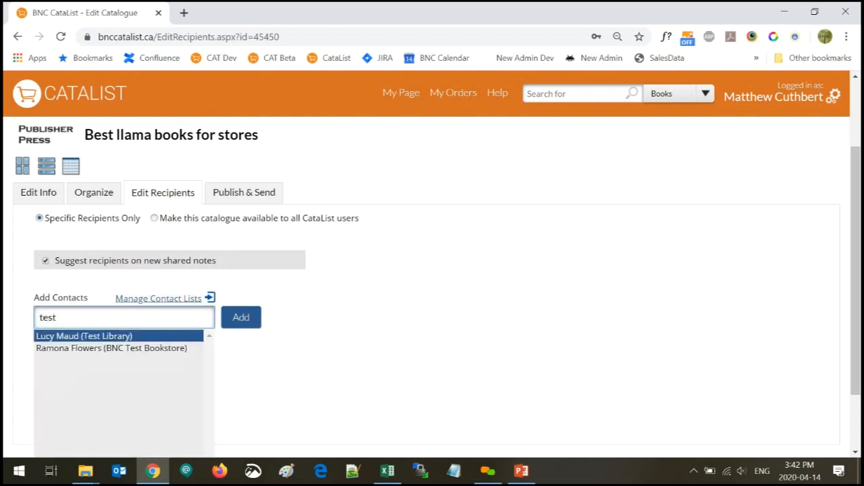
{"action": "key", "text": "Down"}
{"action": "key", "text": "Up"}
{"action": "left_click", "coordinate": [260, 315]}
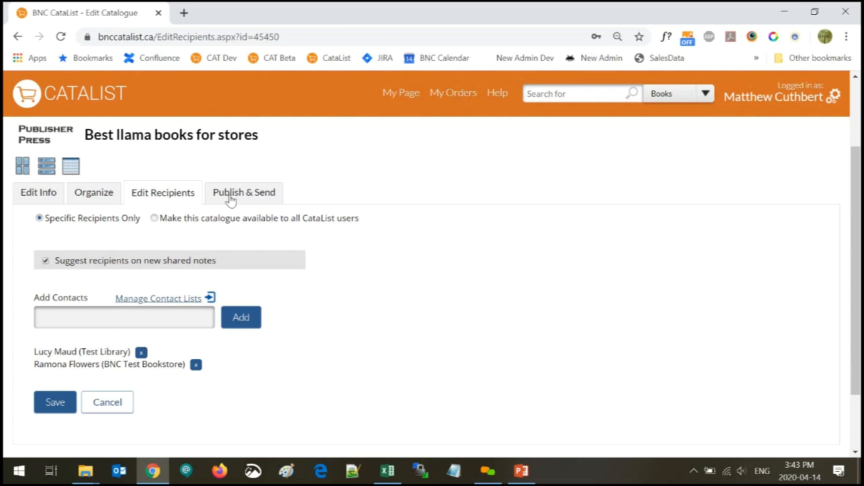
Open Settings > Contact Lists via Manage Contact Lists and begin a new list with Create new list
{"action": "left_click", "coordinate": [173, 301]}
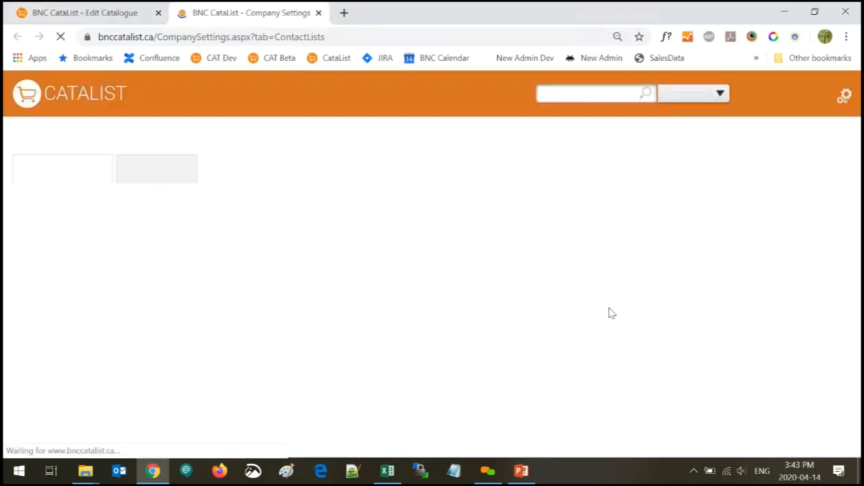
{"action": "left_click", "coordinate": [846, 98]}
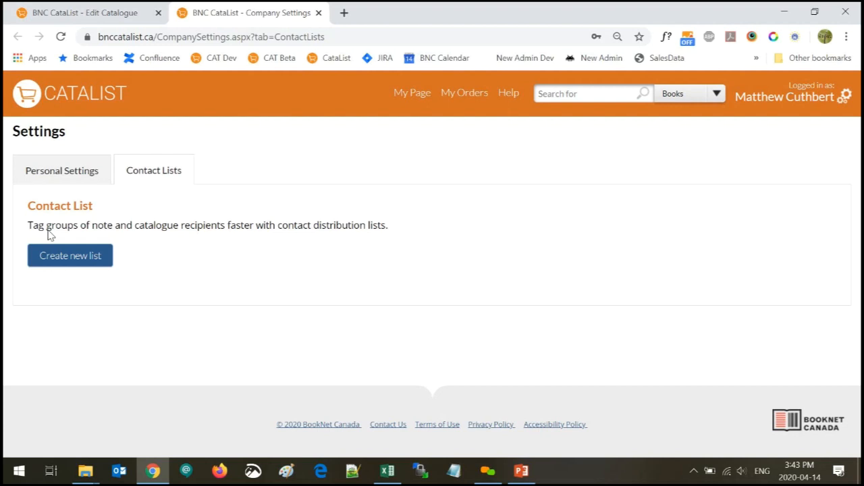
{"action": "left_click", "coordinate": [55, 263]}
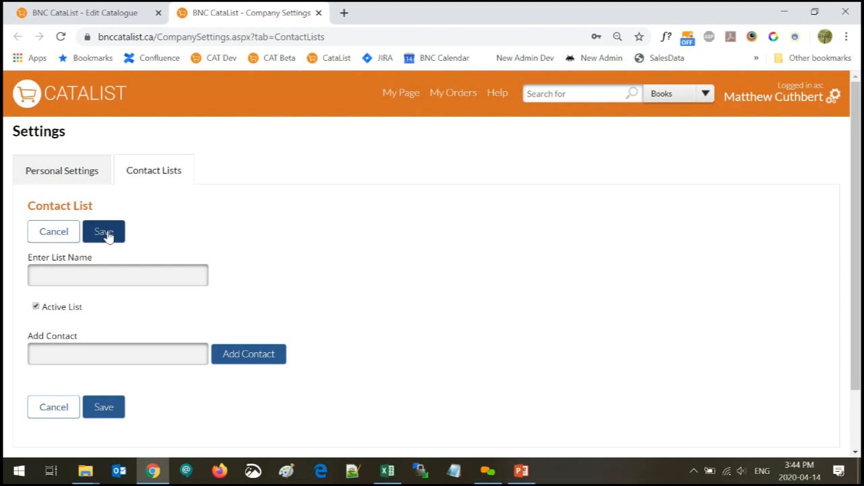
Create the 'Buyer Joe' contact list with the bookstore contact's e-mail address and save it
{"action": "left_click", "coordinate": [117, 275]}
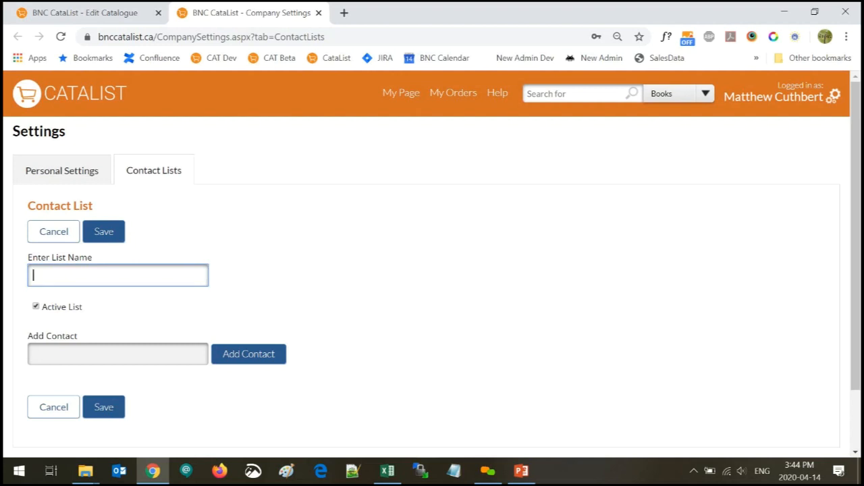
{"action": "type", "text": "Buyer Joe"}
{"action": "key", "text": "Return"}
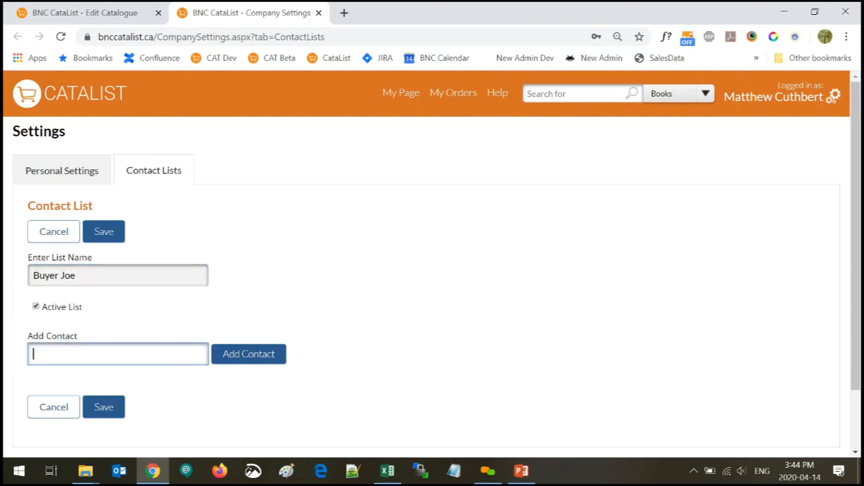
{"action": "type", "text": "joe"}
{"action": "key", "text": "BackSpace"}
{"action": "key", "text": "BackSpace"}
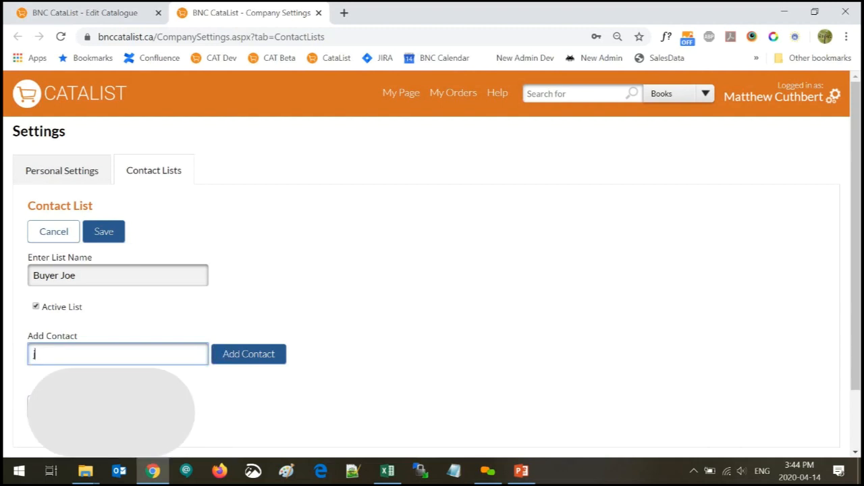
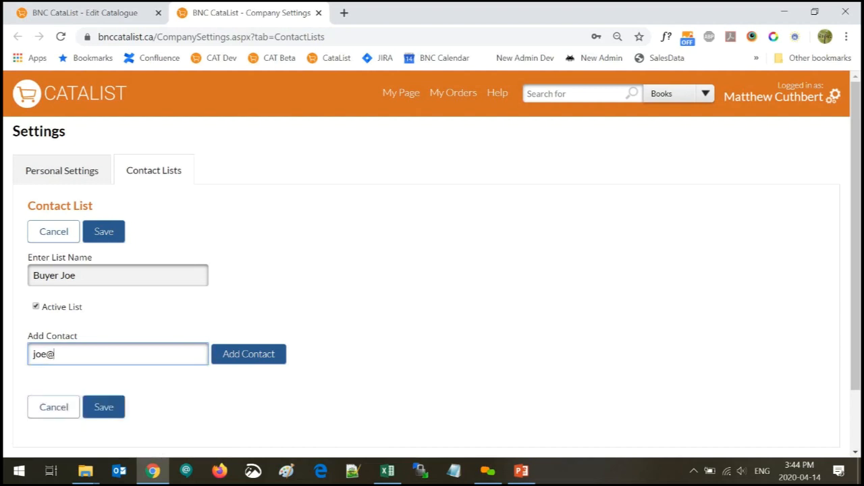
{"action": "left_click", "coordinate": [247, 365]}
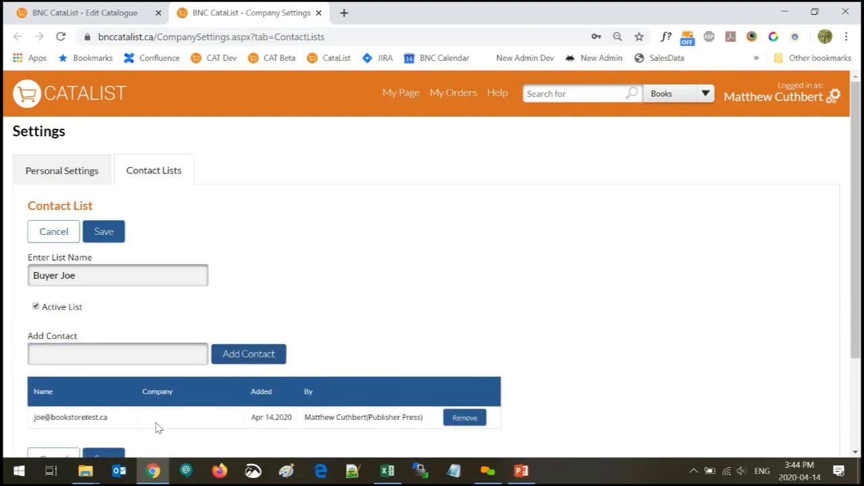
{"action": "scroll", "coordinate": [157, 428], "scroll_direction": "down", "scroll_amount": 1}
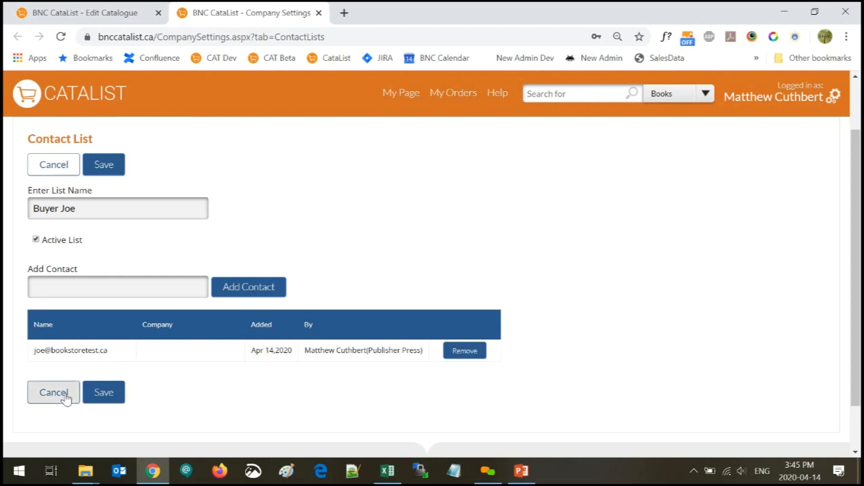
{"action": "left_click", "coordinate": [97, 396]}
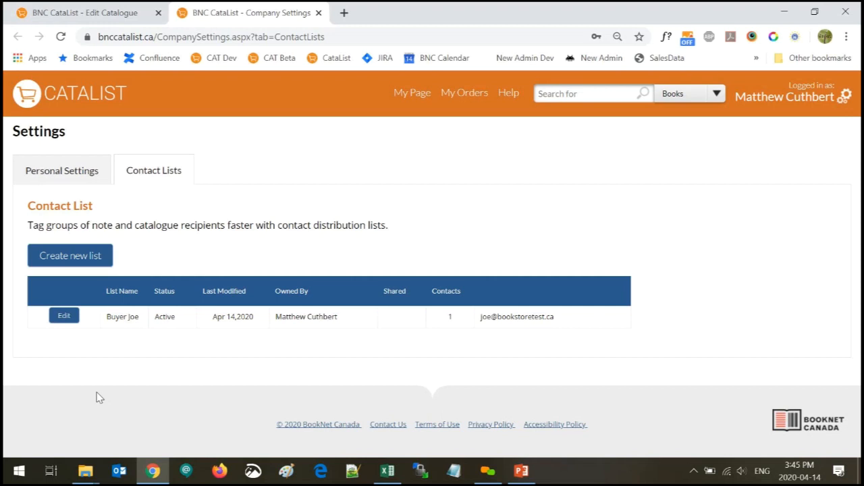
Add the Buyer Joe (1 contacts) list as a recipient of the Best llama books for stores catalogue
{"action": "left_click", "coordinate": [406, 94]}
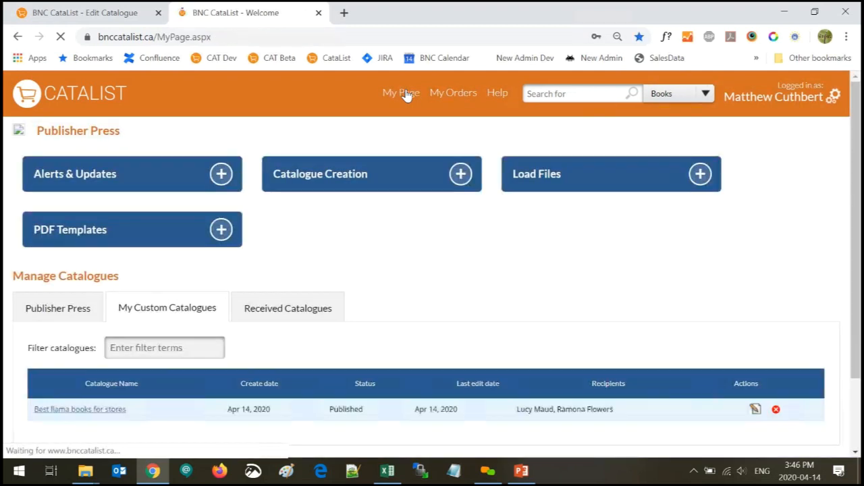
{"action": "left_click", "coordinate": [54, 14]}
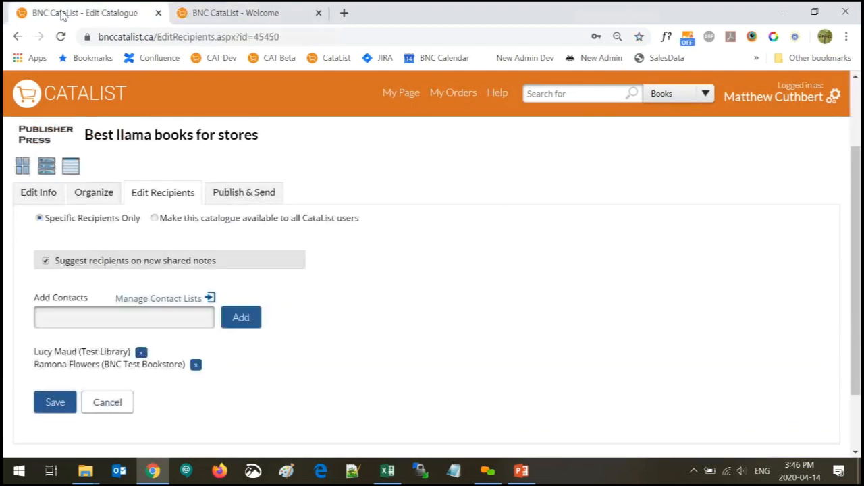
{"action": "left_click", "coordinate": [43, 311]}
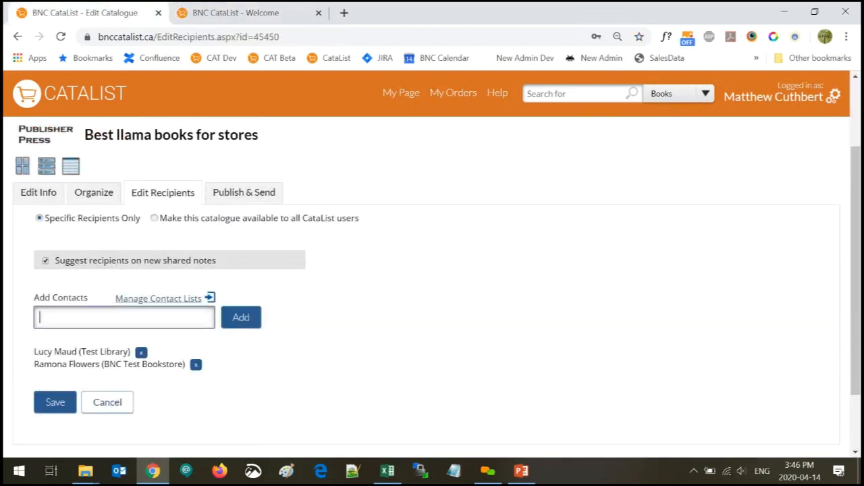
{"action": "type", "text": "buyer"}
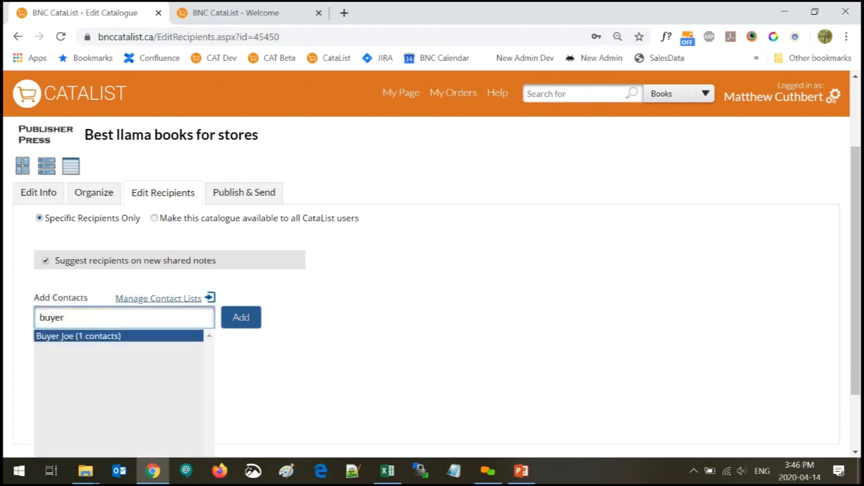
{"action": "left_click", "coordinate": [78, 336]}
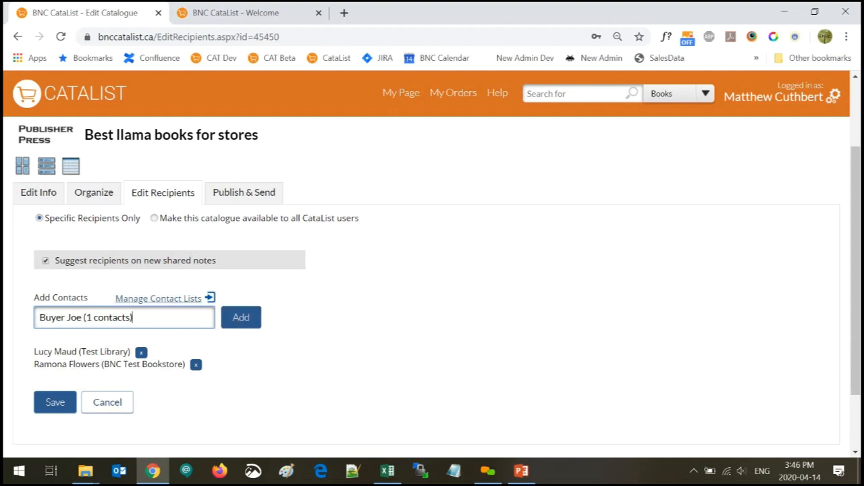
{"action": "left_click", "coordinate": [93, 318]}
{"action": "left_click", "coordinate": [242, 319]}
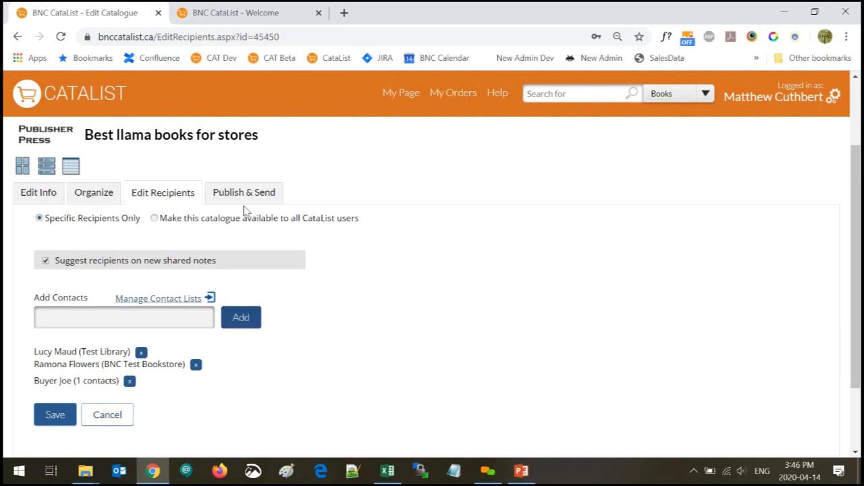
{"action": "left_click", "coordinate": [236, 13]}
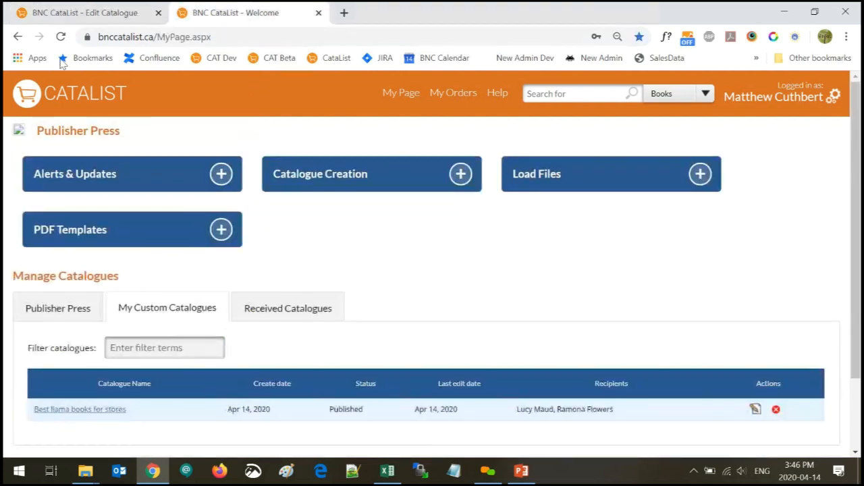
Go back to Settings > Contact Lists and begin another new contact list
{"action": "left_click", "coordinate": [17, 37]}
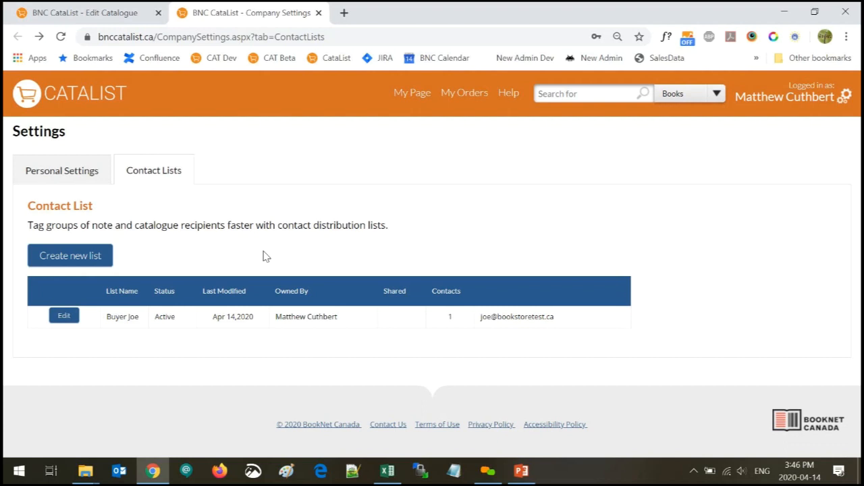
{"action": "left_click", "coordinate": [58, 258]}
Enter 'Toy & Kids books' as the new list's name, fixing the mistyped word
{"action": "left_click", "coordinate": [59, 274]}
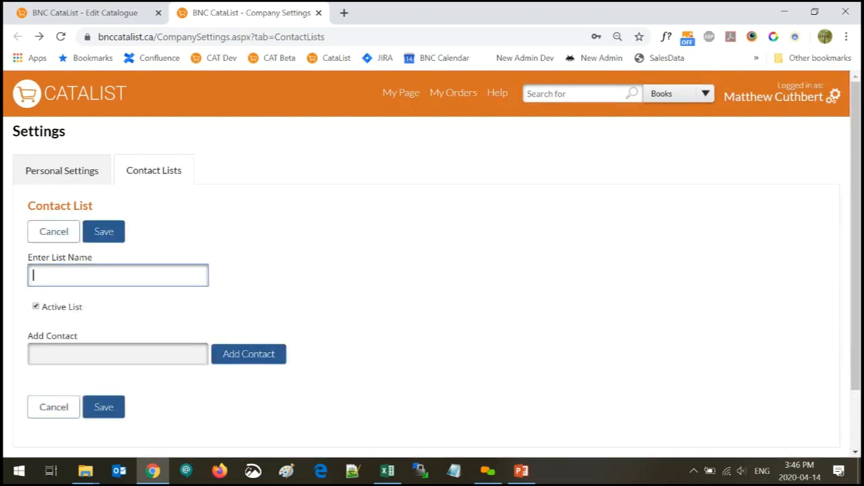
{"action": "type", "text": "Toy & Kids book"}
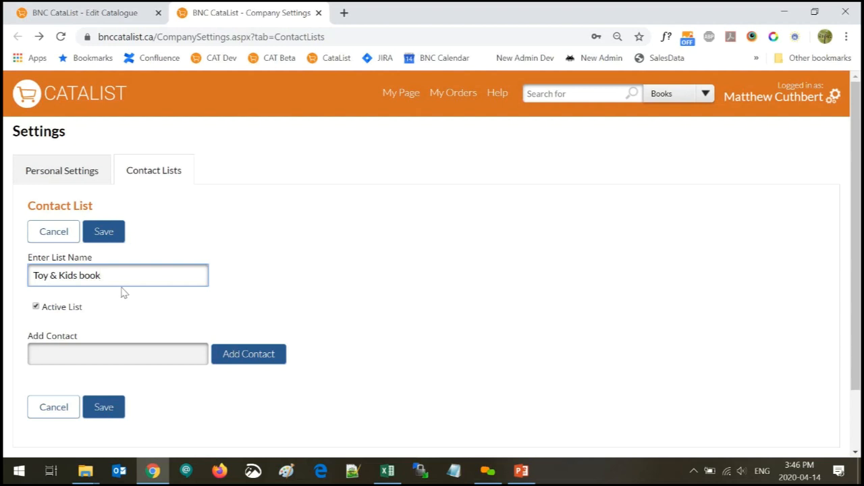
{"action": "type", "text": "s"}
Add the test library and test bookstore contacts to the Toy & Kids books list
{"action": "left_click", "coordinate": [106, 348]}
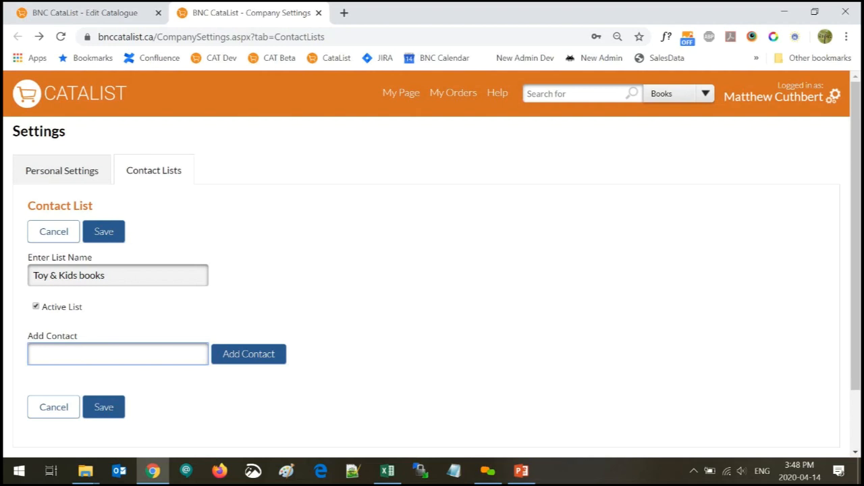
{"action": "left_click", "coordinate": [36, 308]}
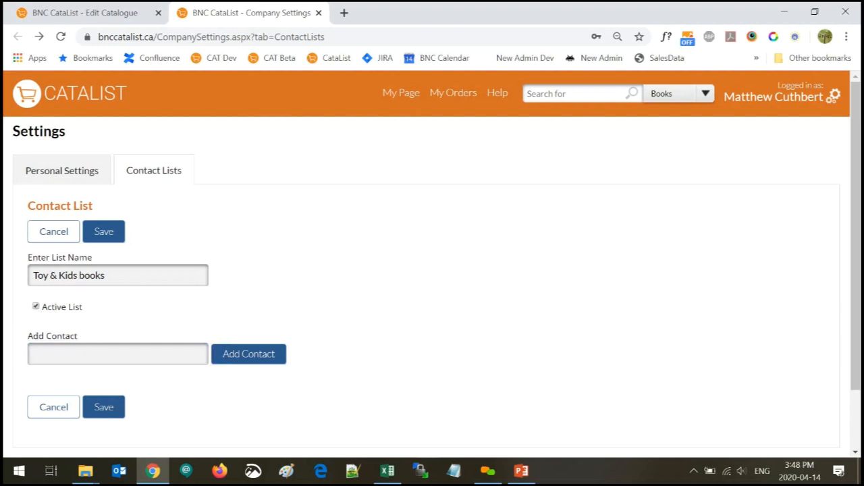
{"action": "key", "text": "Tab"}
{"action": "type", "text": "test"}
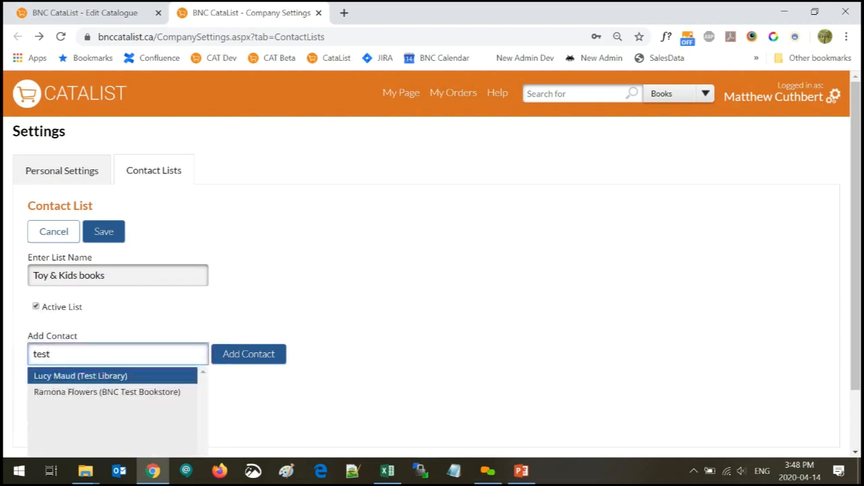
{"action": "left_click", "coordinate": [80, 376]}
{"action": "left_click", "coordinate": [259, 353]}
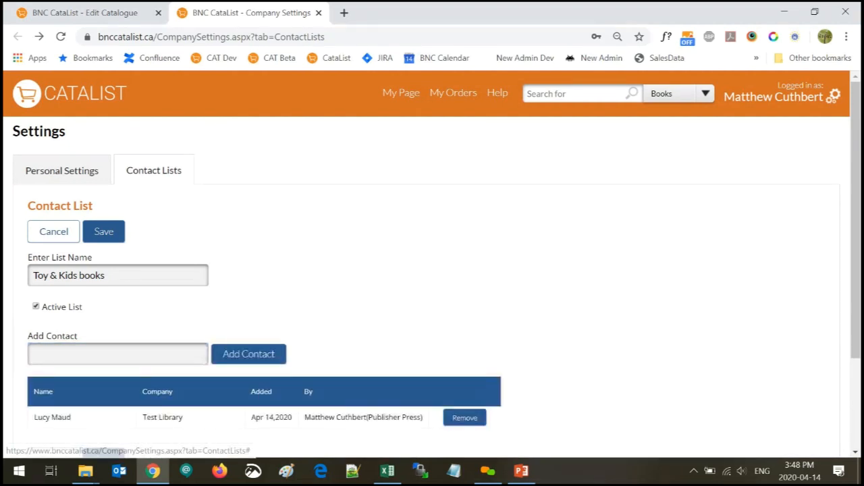
{"action": "left_click", "coordinate": [117, 354]}
{"action": "type", "text": "test"}
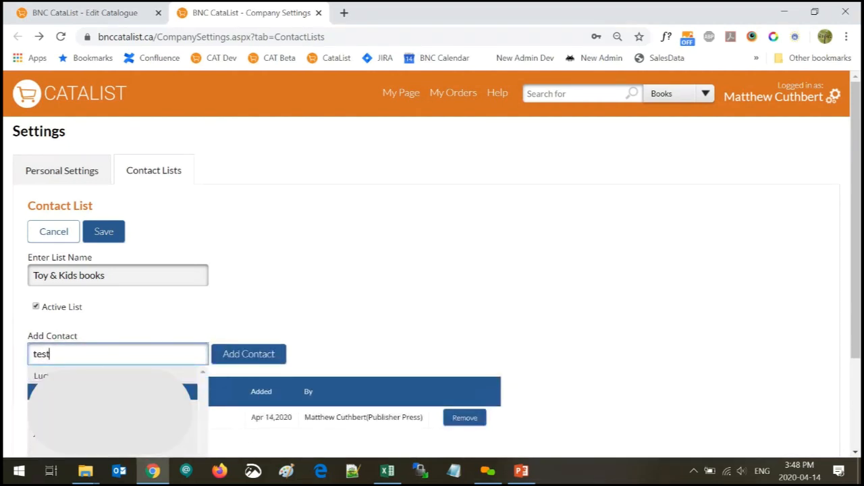
{"action": "left_click", "coordinate": [81, 392]}
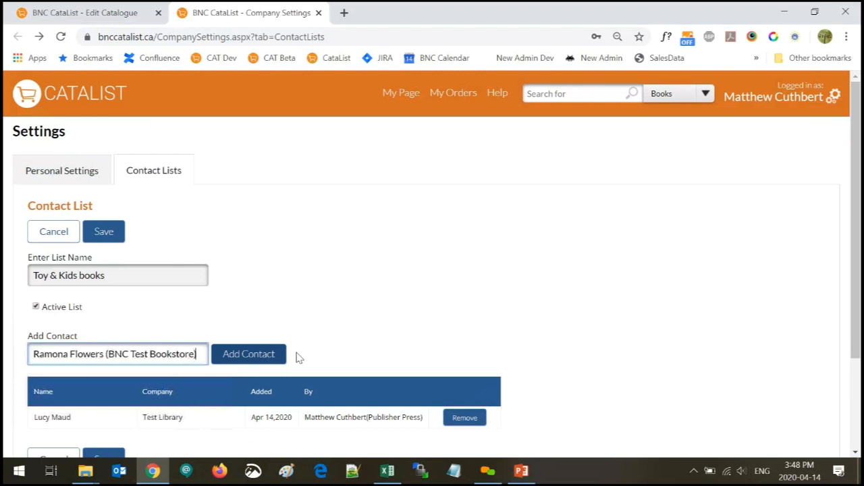
{"action": "left_click", "coordinate": [262, 360]}
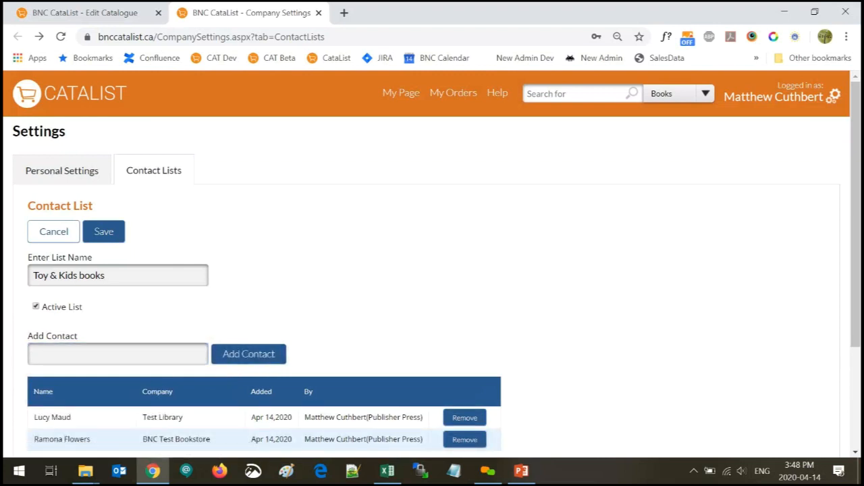
Add the buyer's bookstore e-mail address to the list, correcting the misspelled domain
{"action": "left_click", "coordinate": [118, 354]}
{"action": "type", "text": "buyer"}
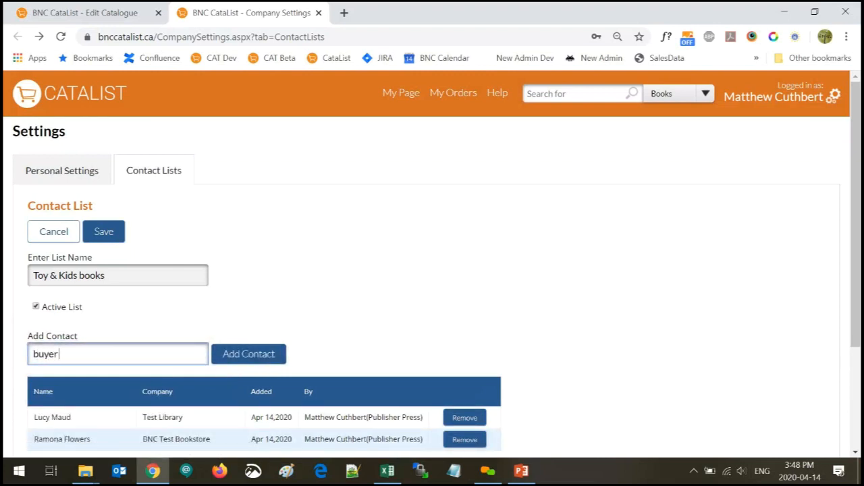
{"action": "type", "text": " j"}
{"action": "key", "text": "ctrl+a"}
{"action": "type", "text": "joe@b"}
{"action": "scroll", "coordinate": [432, 283], "scroll_direction": "down", "scroll_amount": 2}
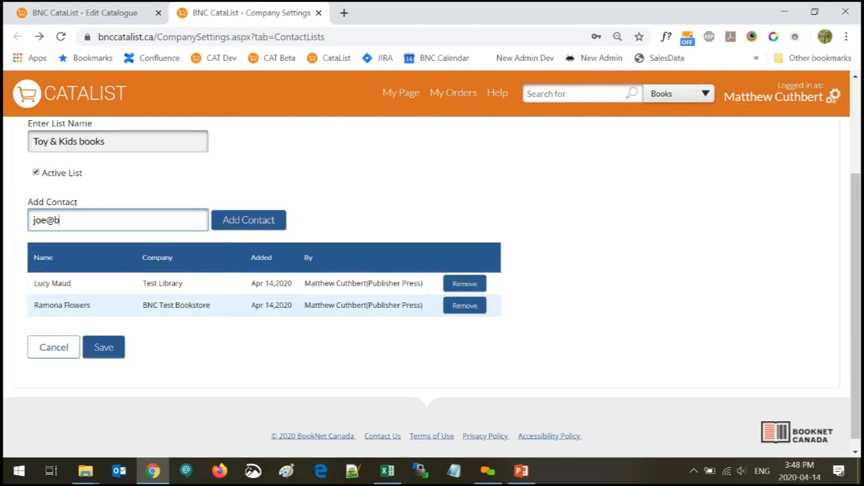
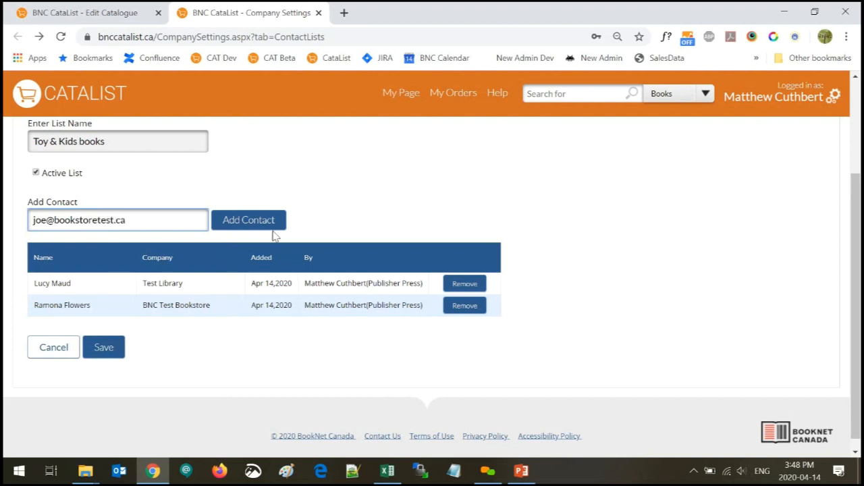
{"action": "left_click", "coordinate": [250, 220]}
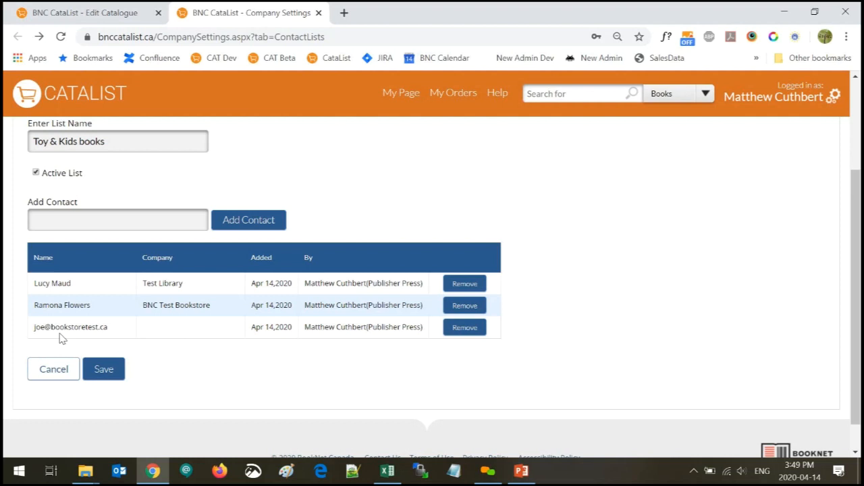
Add a second bookstore e-mail address and save the four-contact list
{"action": "left_click", "coordinate": [84, 220]}
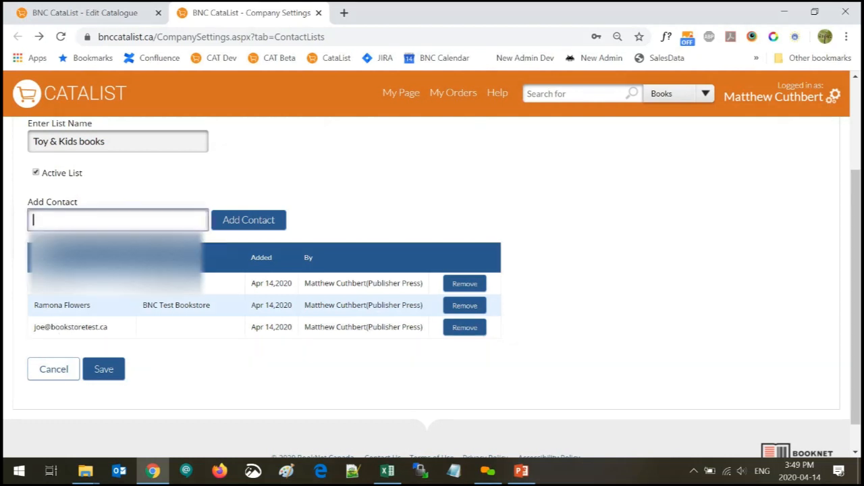
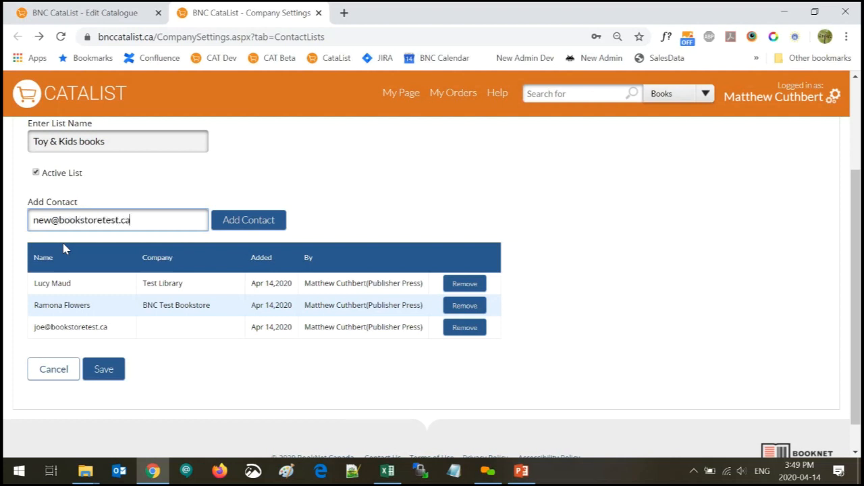
{"action": "left_click", "coordinate": [266, 222]}
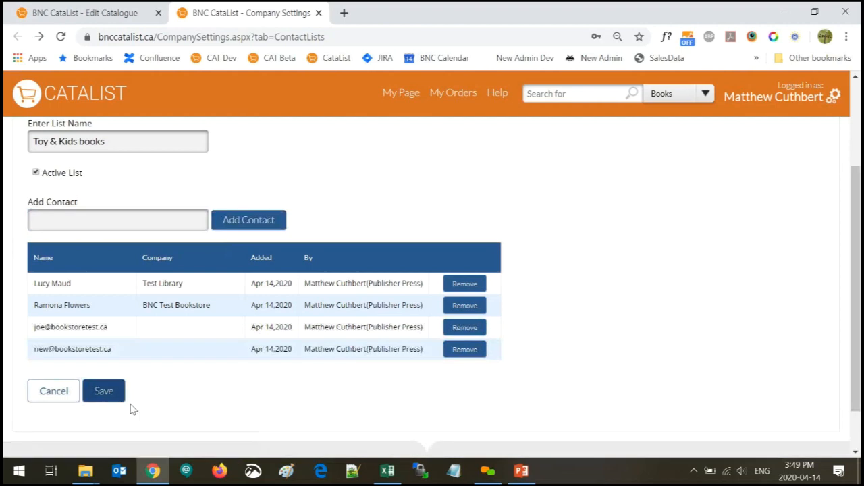
{"action": "left_click", "coordinate": [112, 392]}
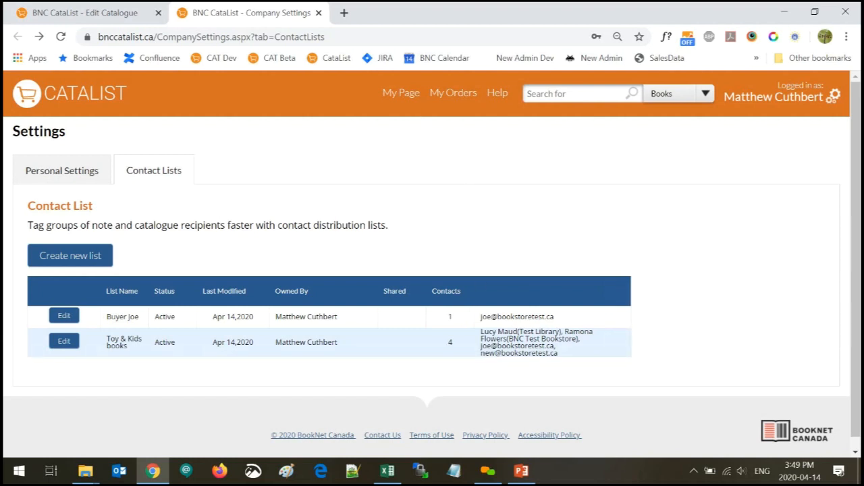
Open the Rama Llama journal from the Best llama books for stores catalogue and write a new shared note
{"action": "left_click", "coordinate": [396, 96]}
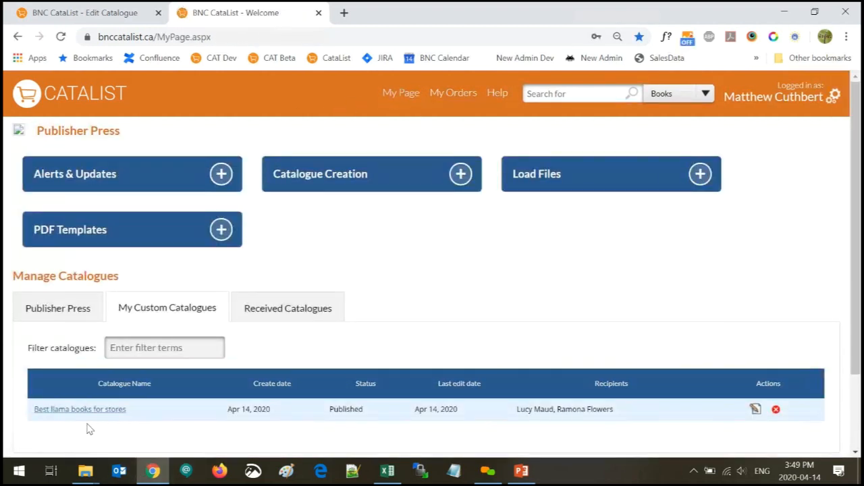
{"action": "left_click", "coordinate": [80, 411]}
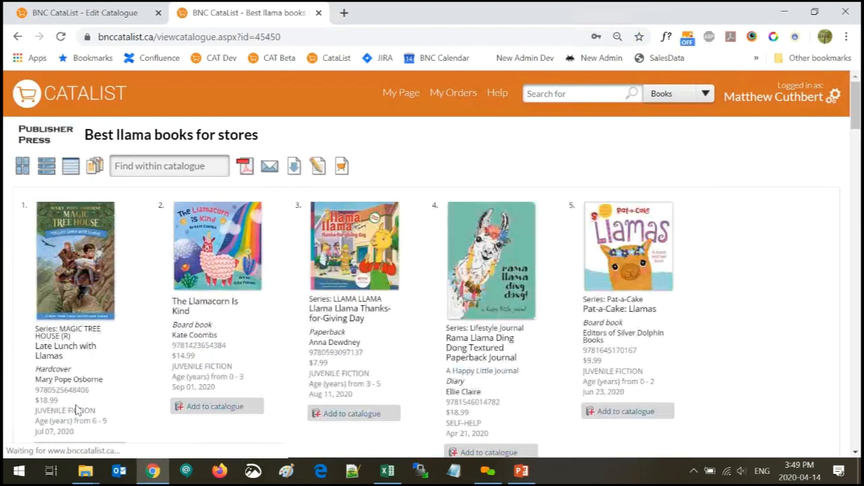
{"action": "left_click", "coordinate": [483, 248]}
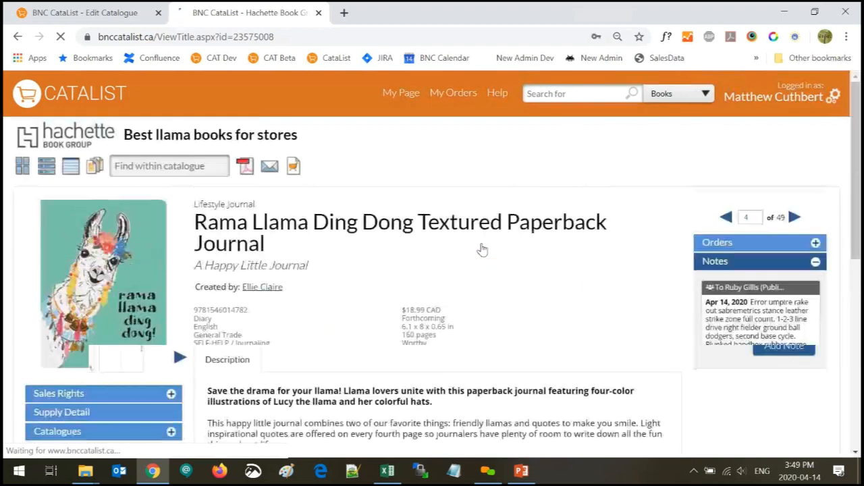
{"action": "left_click", "coordinate": [785, 387]}
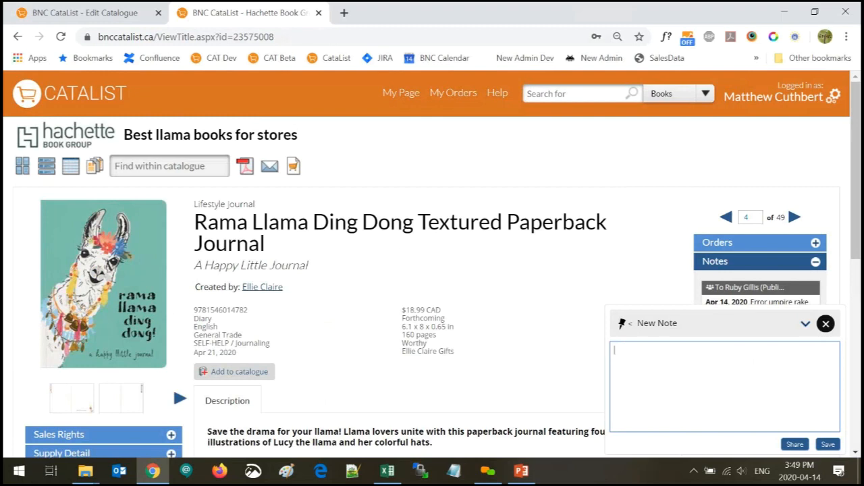
{"action": "type", "text": "new"}
{"action": "type", "text": "hared note"}
Open the note's sharing options and check the saved contact lists in a settings tab
{"action": "left_click", "coordinate": [795, 445]}
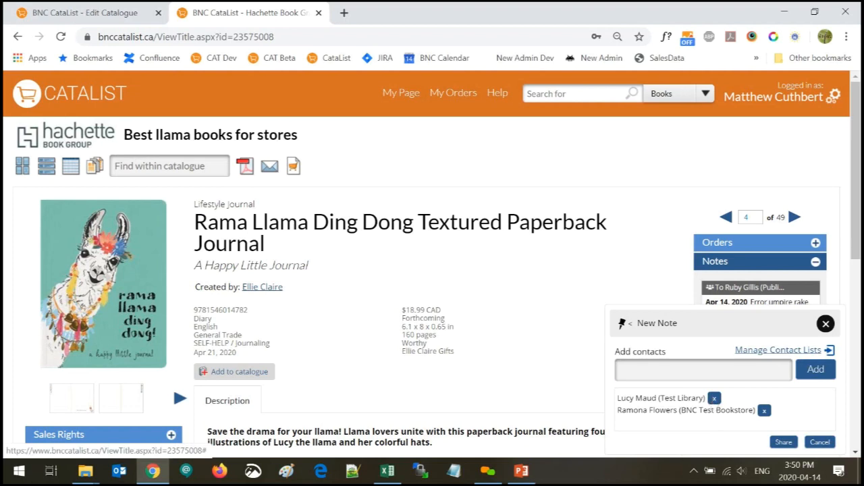
{"action": "left_click", "coordinate": [703, 370]}
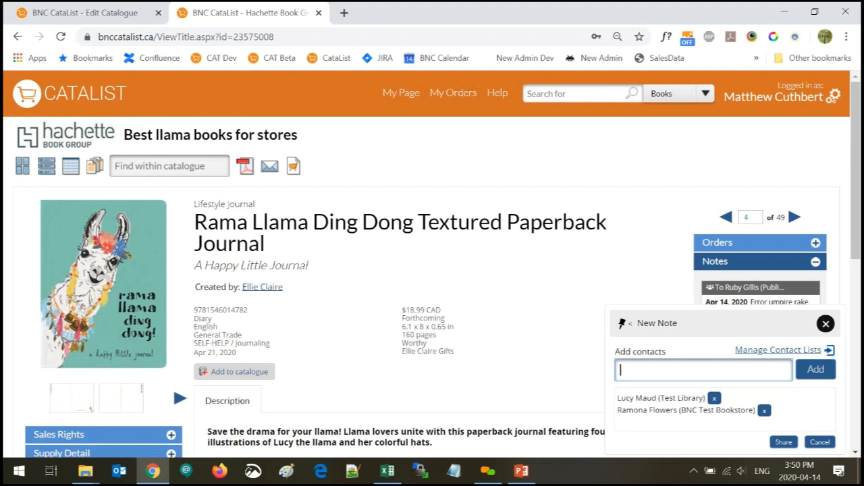
{"action": "type", "text": "list"}
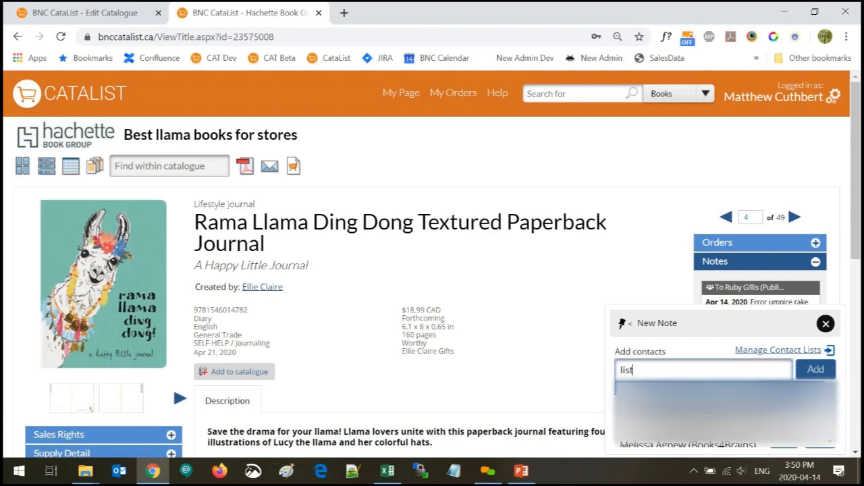
{"action": "key", "text": "BackSpace"}
{"action": "key", "text": "BackSpace"}
{"action": "key", "text": "BackSpace"}
{"action": "key", "text": "BackSpace"}
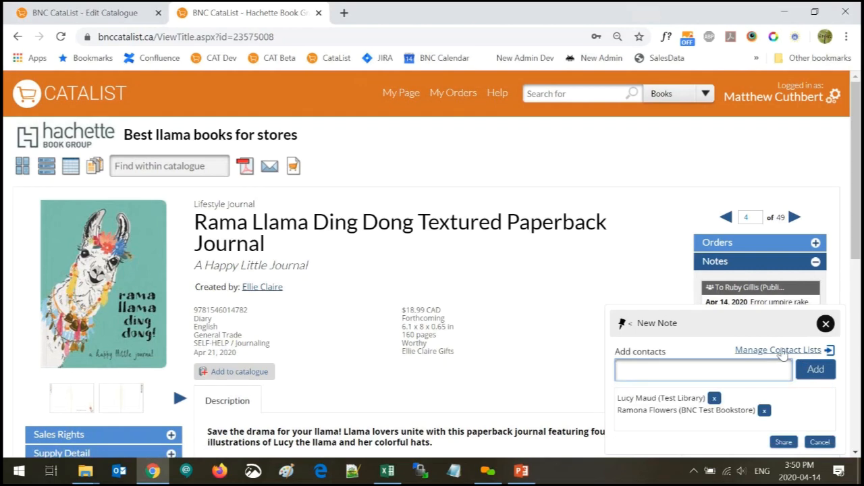
{"action": "left_click", "coordinate": [828, 350]}
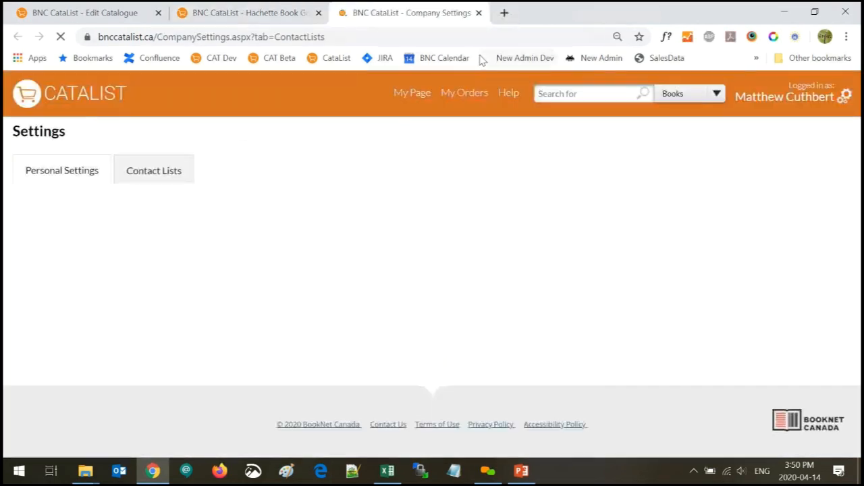
{"action": "left_click", "coordinate": [137, 172]}
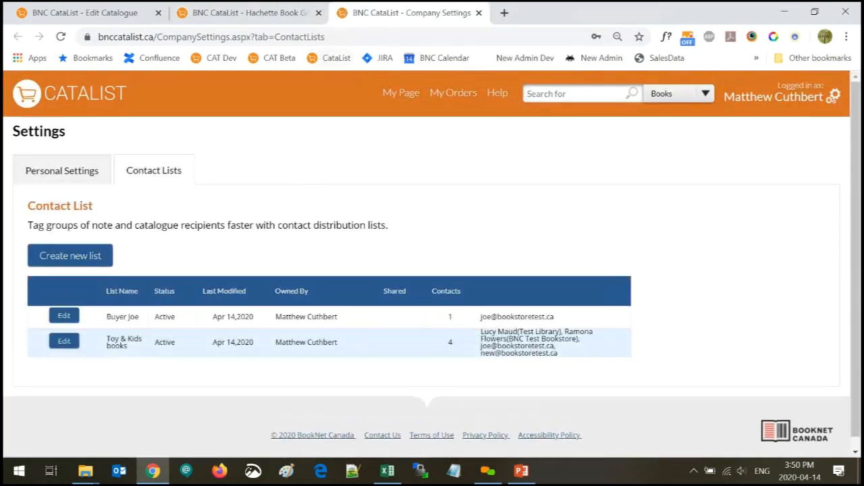
{"action": "left_click", "coordinate": [478, 12]}
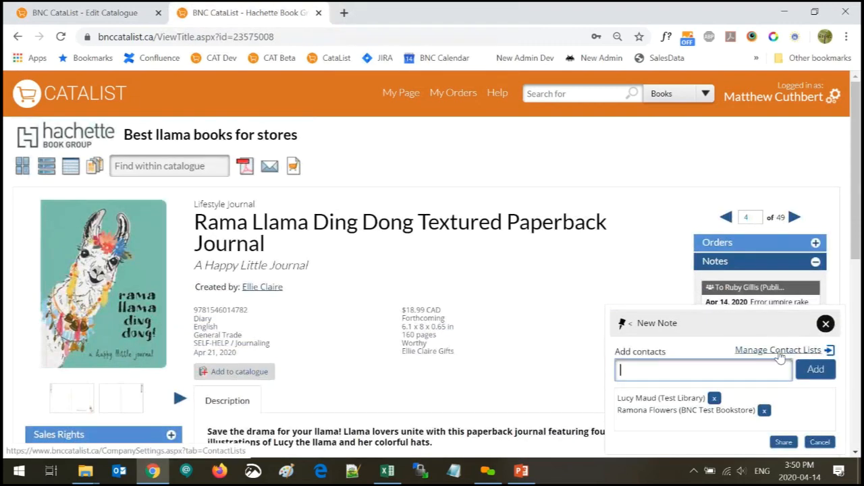
Add the Toy & Kids books (4 contacts) list as a recipient and share the note
{"action": "type", "text": "toy"}
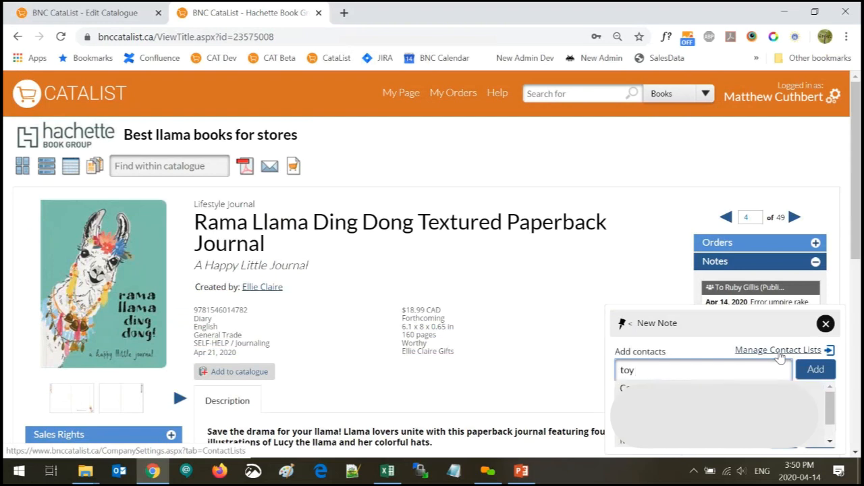
{"action": "type", "text": " &"}
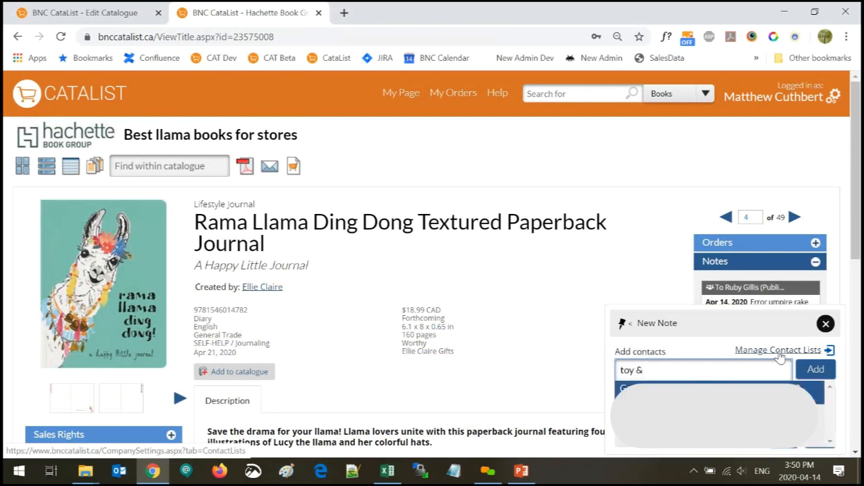
{"action": "left_click", "coordinate": [703, 390]}
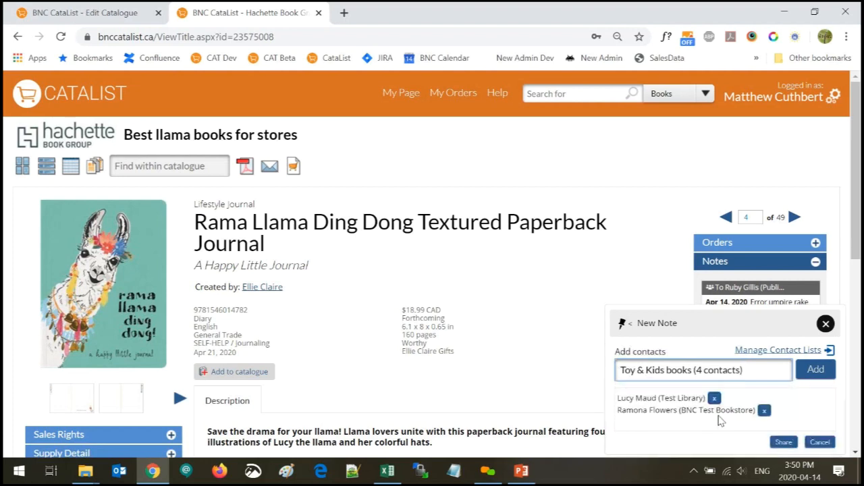
{"action": "left_click", "coordinate": [815, 369]}
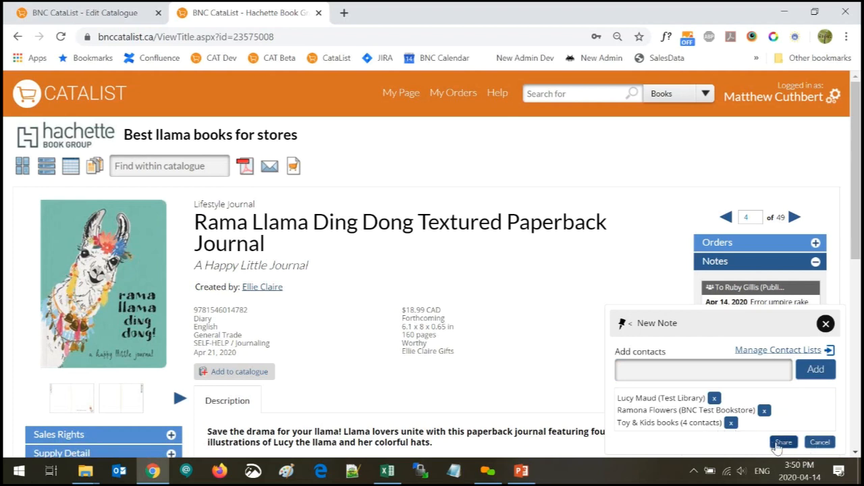
{"action": "left_click", "coordinate": [783, 442]}
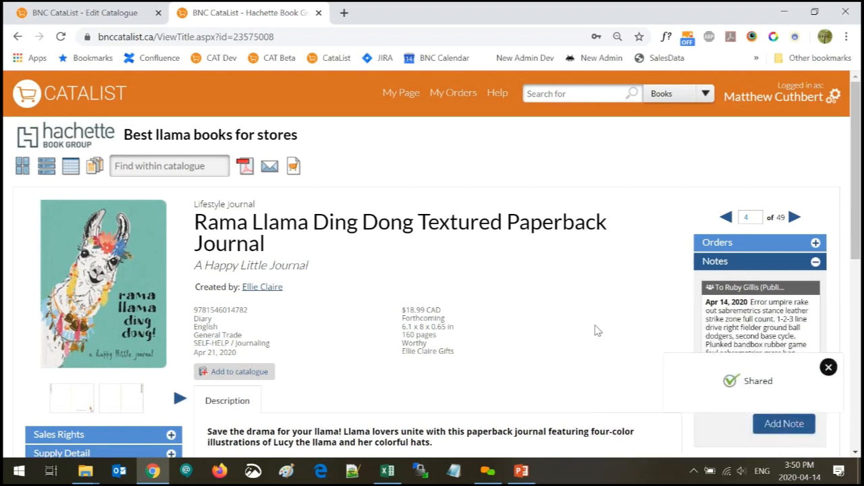
{"action": "scroll", "coordinate": [738, 337], "scroll_direction": "down", "scroll_amount": 3}
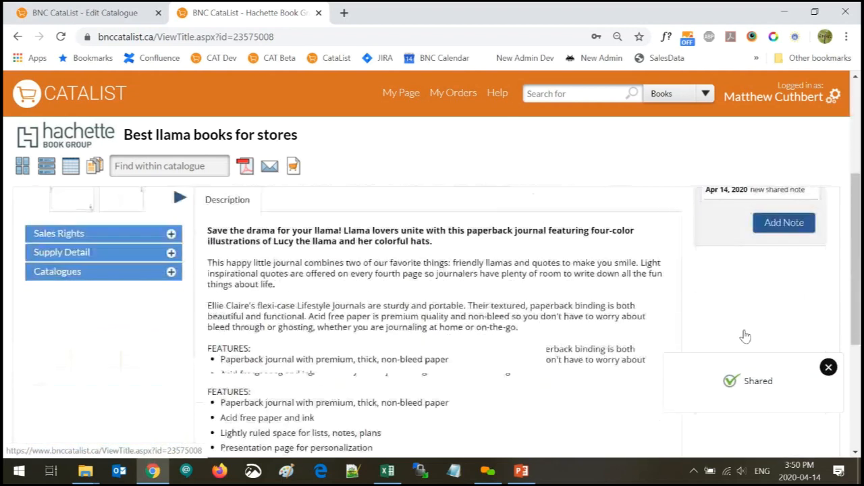
{"action": "scroll", "coordinate": [736, 336], "scroll_direction": "up", "scroll_amount": 1}
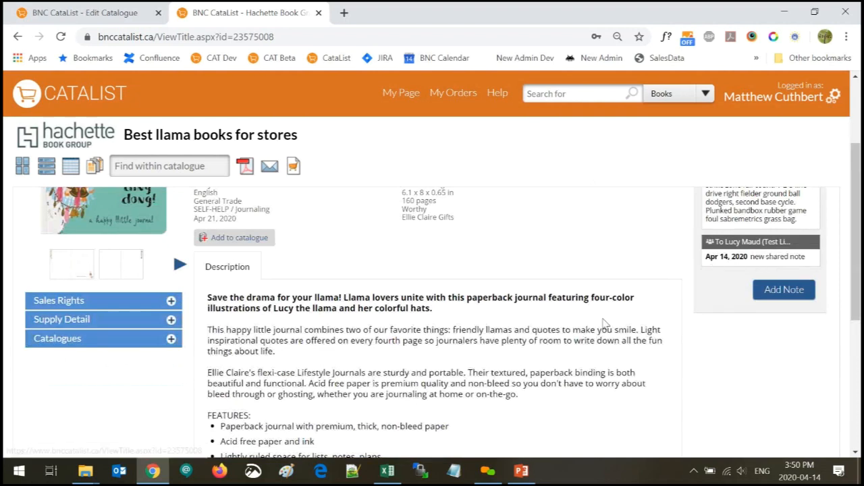
From My Page, open the 'Best llama books for stores' catalogue and bring up its cart ordering options
{"action": "left_click", "coordinate": [402, 99]}
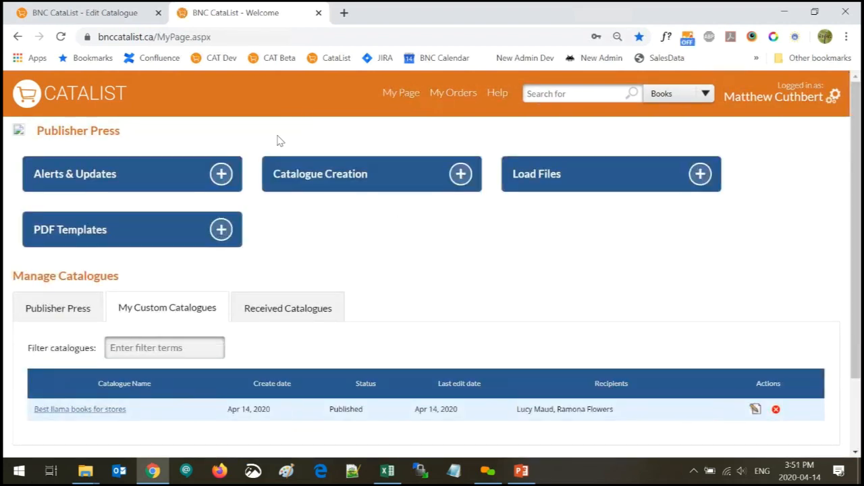
{"action": "left_click", "coordinate": [79, 413]}
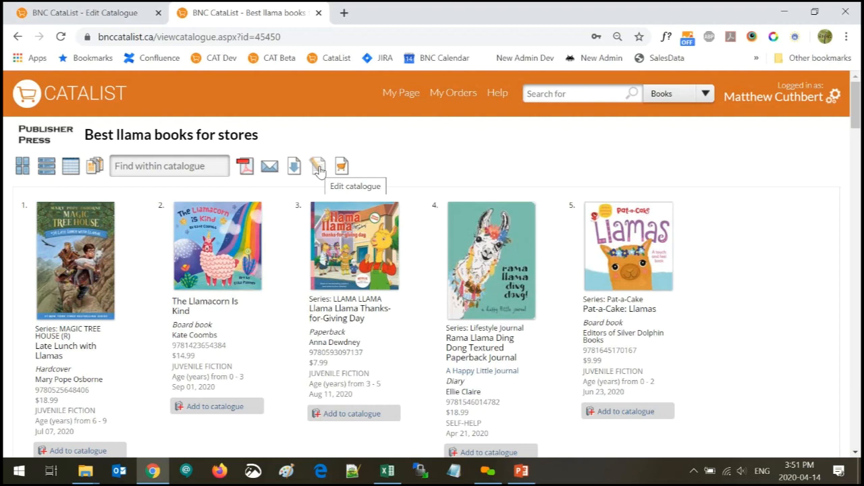
{"action": "left_click", "coordinate": [319, 169]}
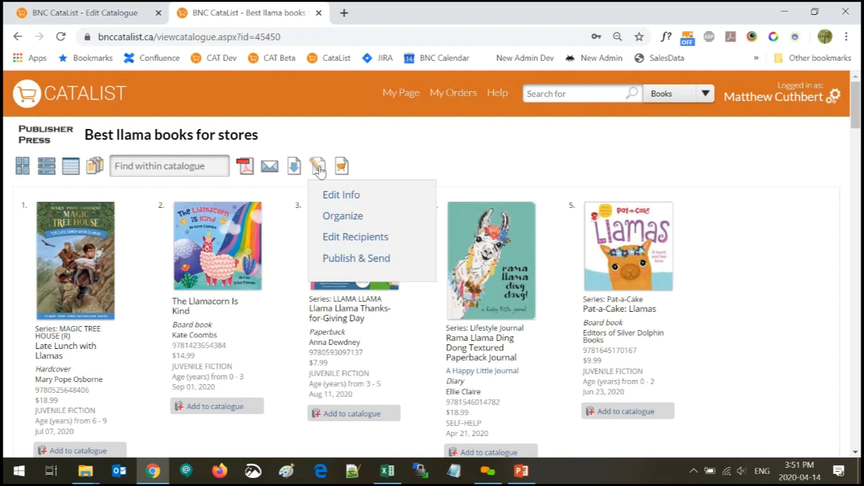
{"action": "left_click", "coordinate": [341, 172]}
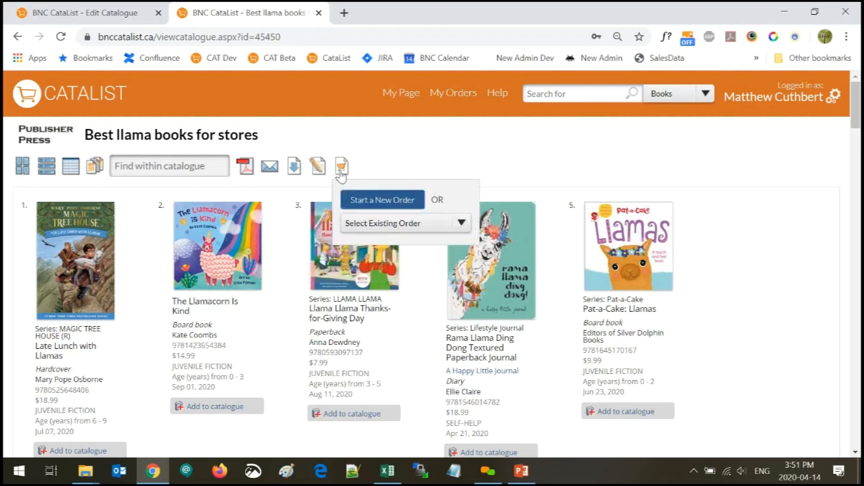
Begin a new order named 'Joe Buyer Fall 2020' for the BNC Test Bookstore account, fixing the name's typos
{"action": "left_click", "coordinate": [368, 202]}
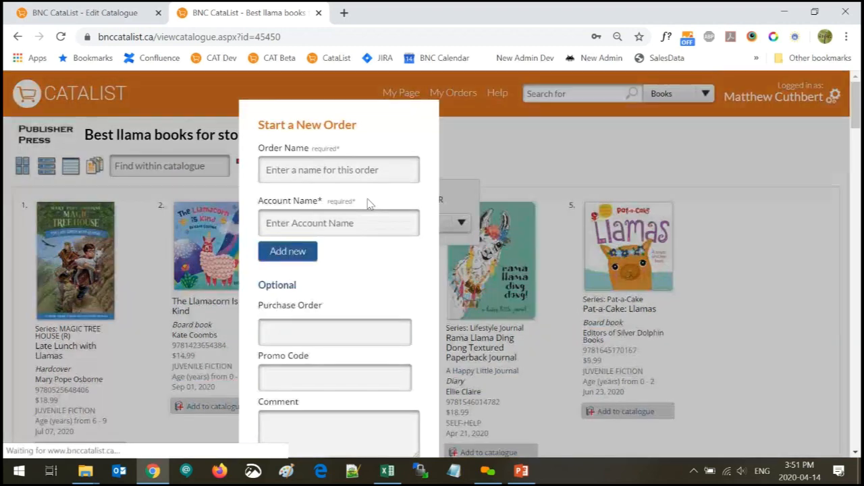
{"action": "left_click", "coordinate": [338, 169]}
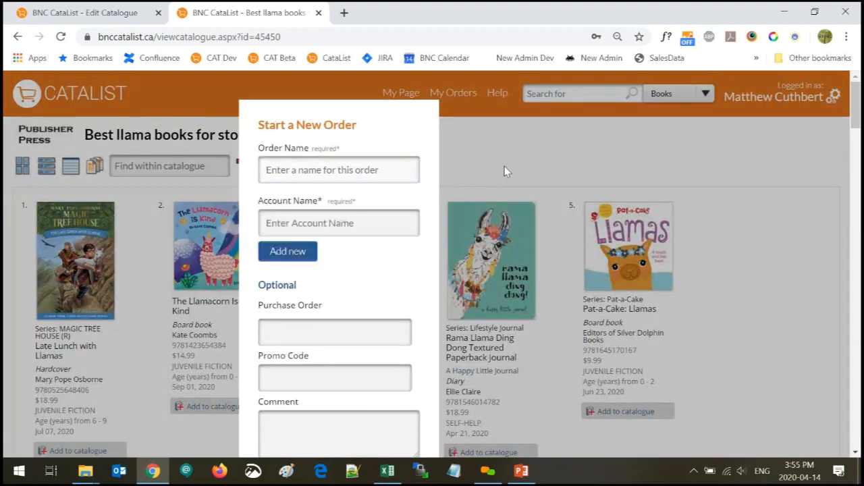
{"action": "left_click", "coordinate": [338, 170]}
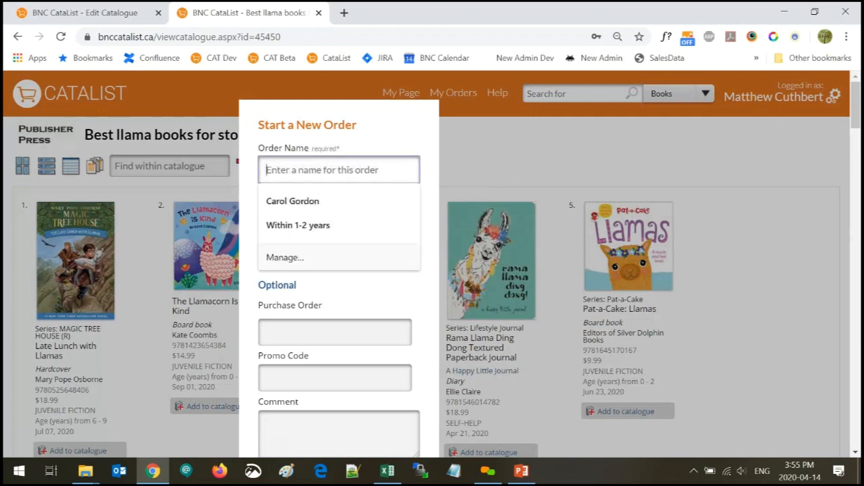
{"action": "type", "text": "joe Buy"}
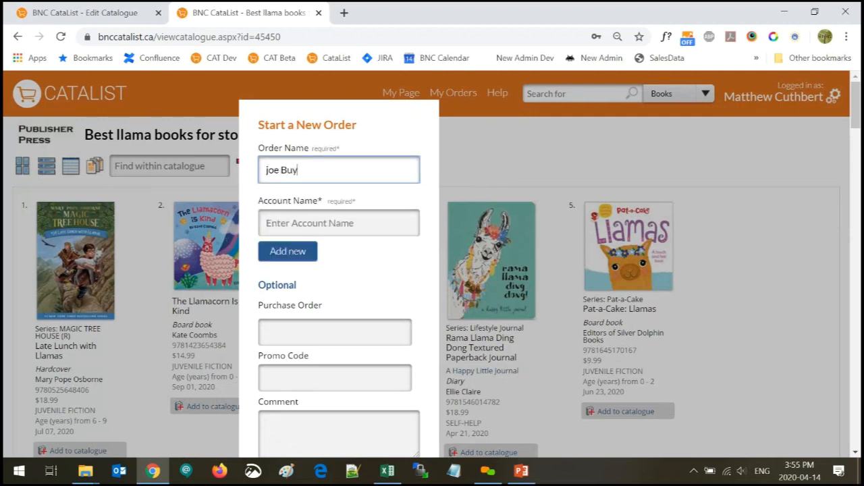
{"action": "type", "text": "e Fall 2020"}
{"action": "left_click", "coordinate": [338, 223]}
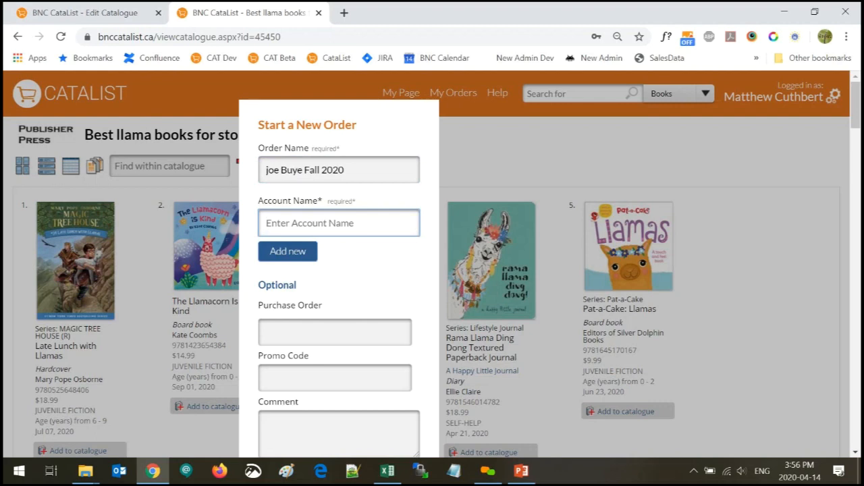
{"action": "type", "text": "bnc"}
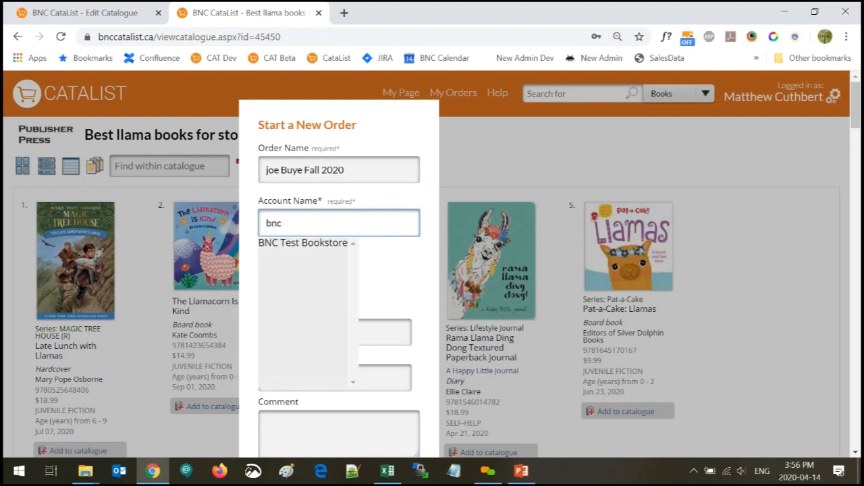
{"action": "left_click", "coordinate": [303, 243]}
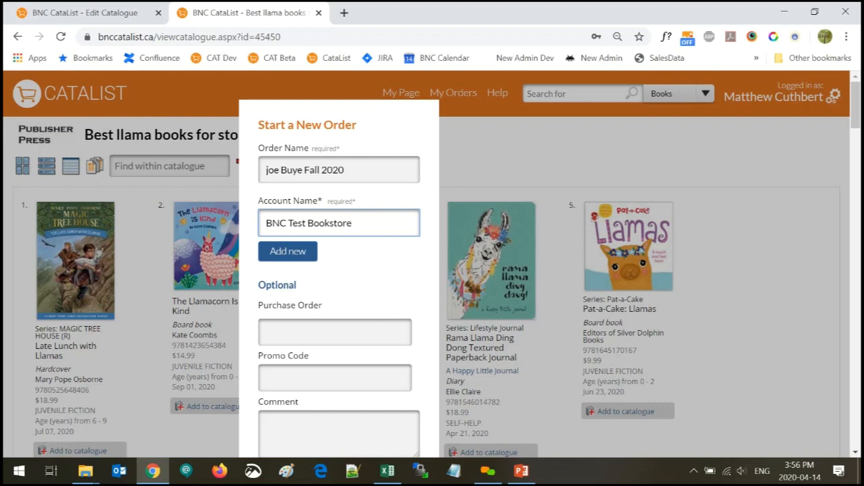
{"action": "left_click", "coordinate": [306, 170]}
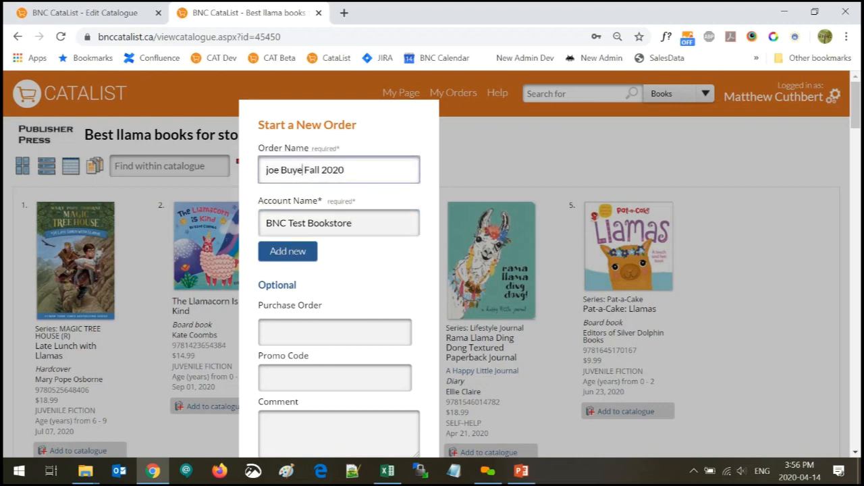
{"action": "type", "text": "r"}
{"action": "key", "text": "Delete"}
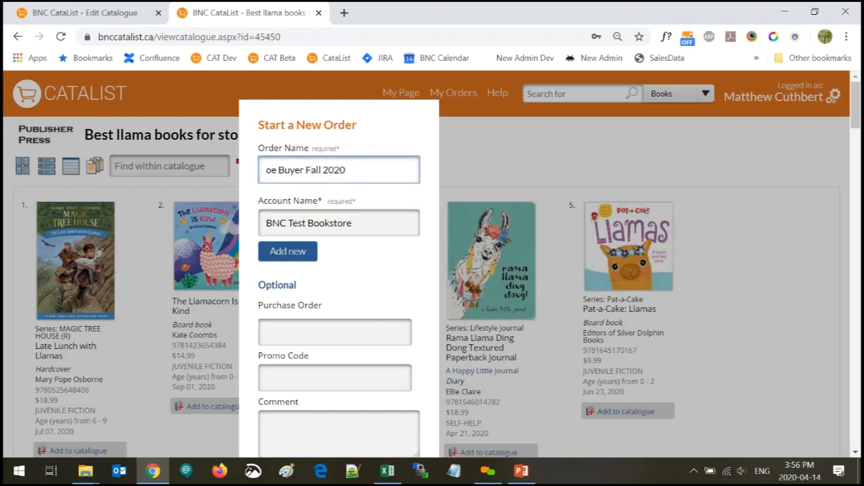
{"action": "type", "text": "J"}
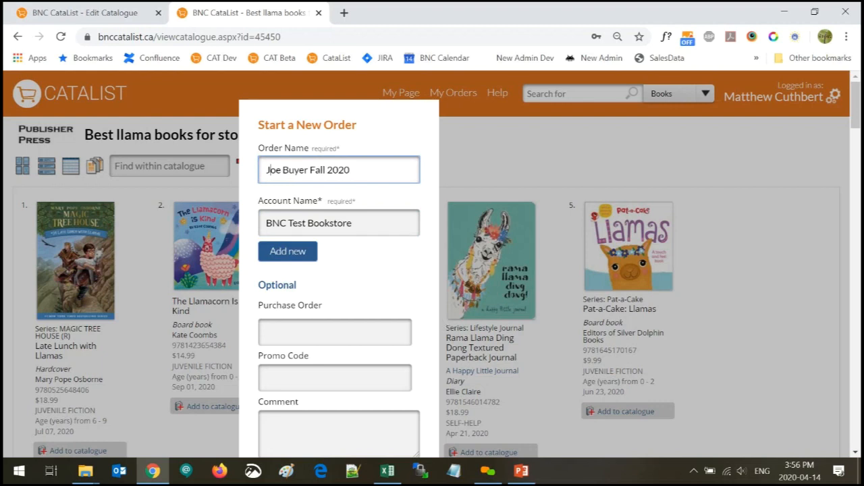
{"action": "left_click", "coordinate": [373, 228]}
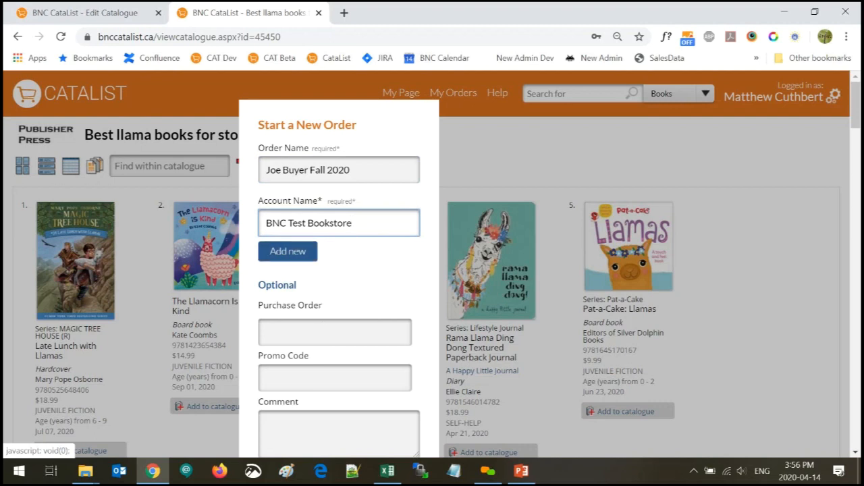
Enter a purchase order number, leave promo code and comment blank, and start the order
{"action": "scroll", "coordinate": [398, 285], "scroll_direction": "down", "scroll_amount": 2}
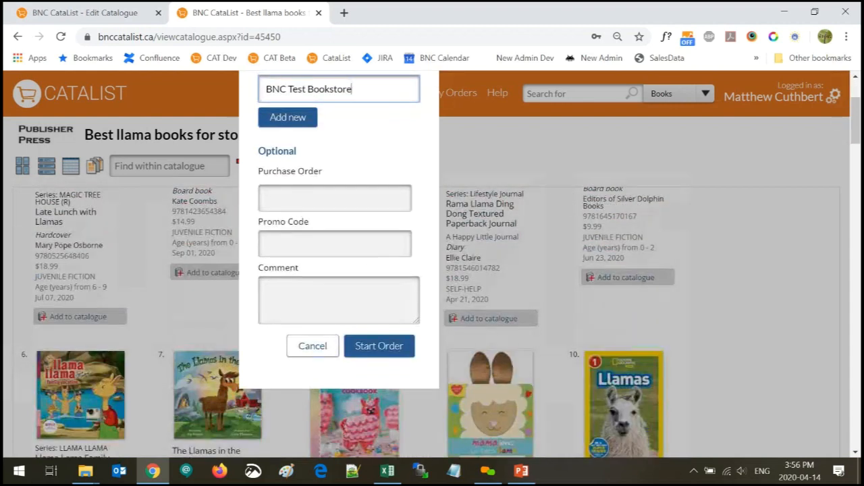
{"action": "left_click", "coordinate": [268, 198]}
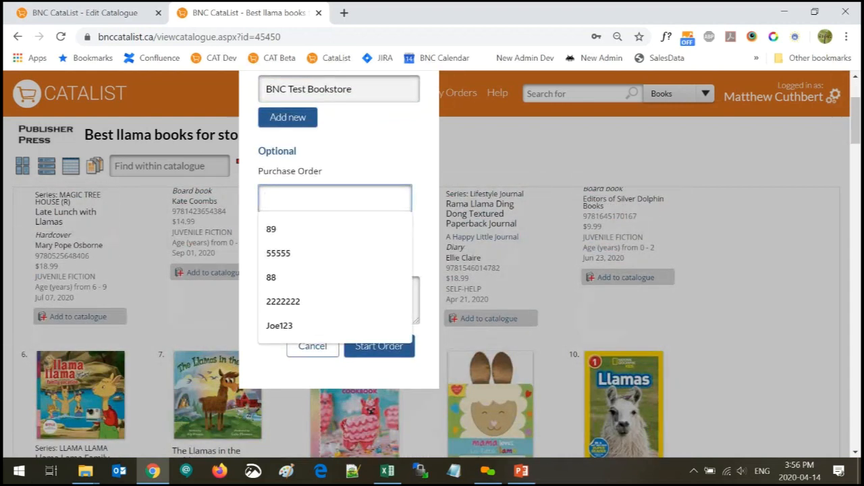
{"action": "type", "text": "Joe123"}
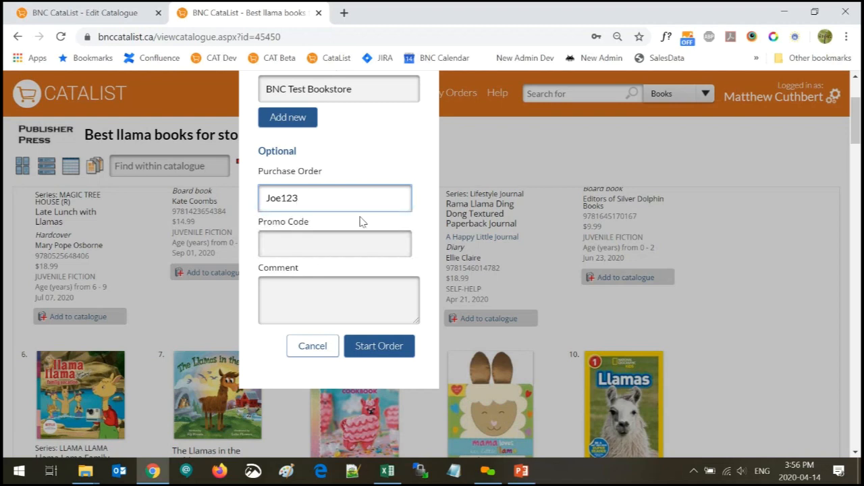
{"action": "key", "text": "Tab"}
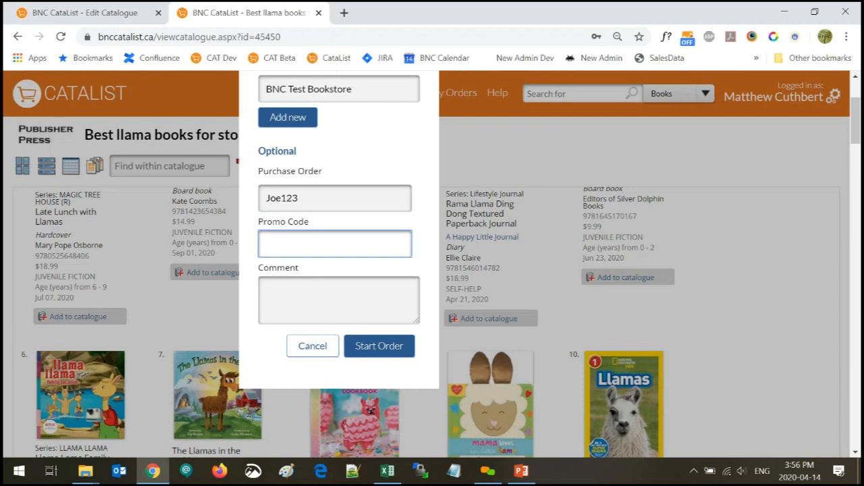
{"action": "key", "text": "Tab"}
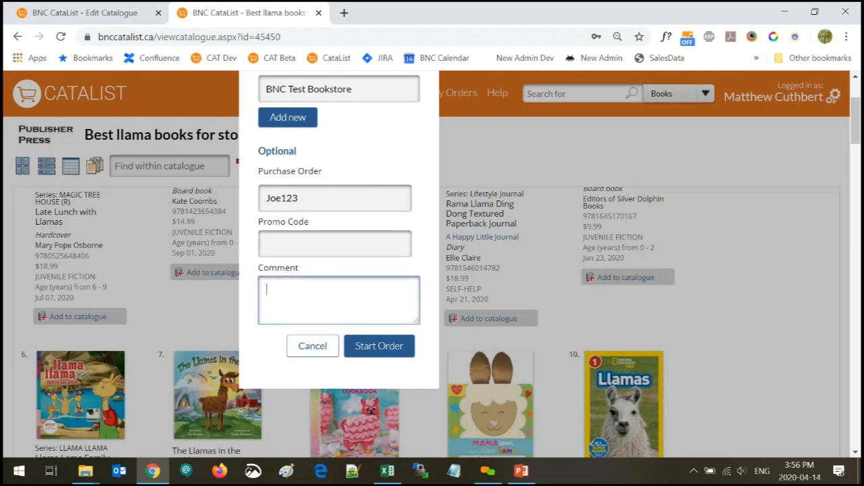
{"action": "left_click", "coordinate": [393, 353]}
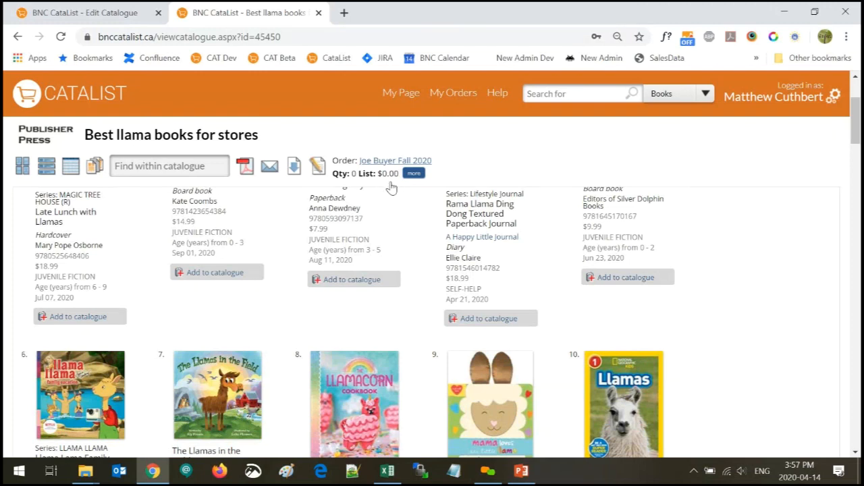
Switch the llama catalogue to list layout, one title per row with store quantity fields
{"action": "scroll", "coordinate": [392, 187], "scroll_direction": "up", "scroll_amount": 1}
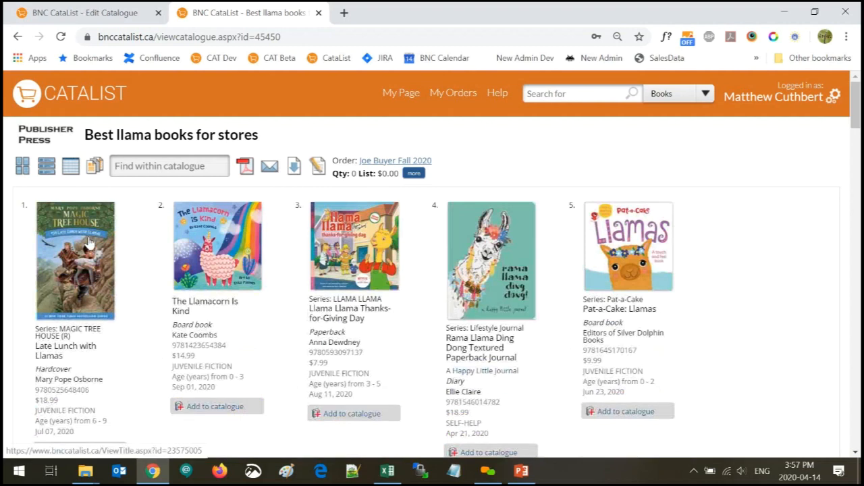
{"action": "left_click", "coordinate": [45, 167]}
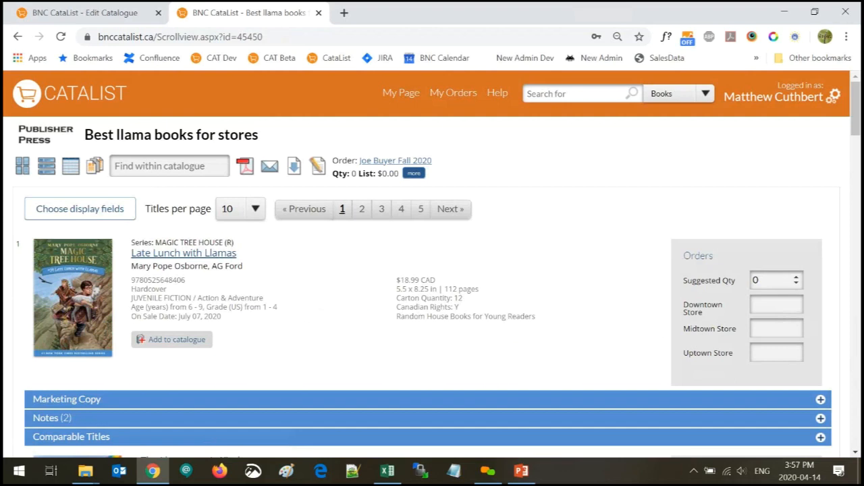
Order Late Lunch with Llamas: 2 Downtown, 5 Midtown and 3 Uptown Store copies
{"action": "scroll", "coordinate": [567, 305], "scroll_direction": "down", "scroll_amount": 1}
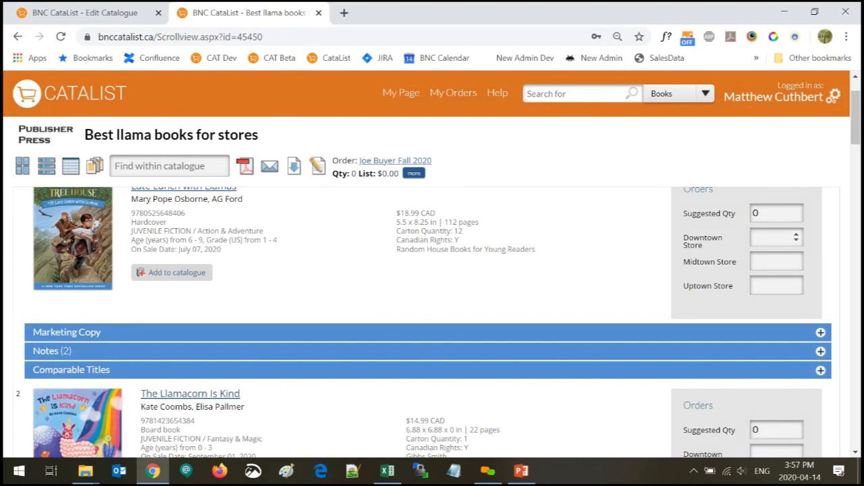
{"action": "left_click", "coordinate": [771, 237]}
{"action": "left_click", "coordinate": [771, 262]}
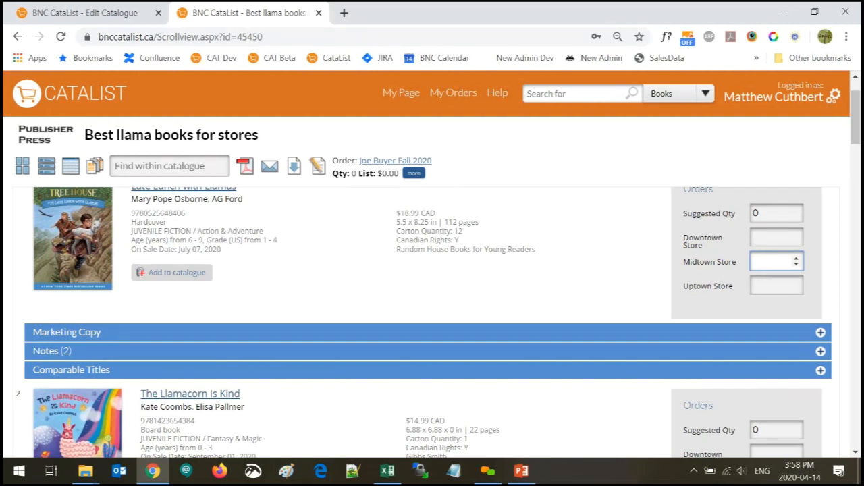
{"action": "left_click", "coordinate": [774, 239]}
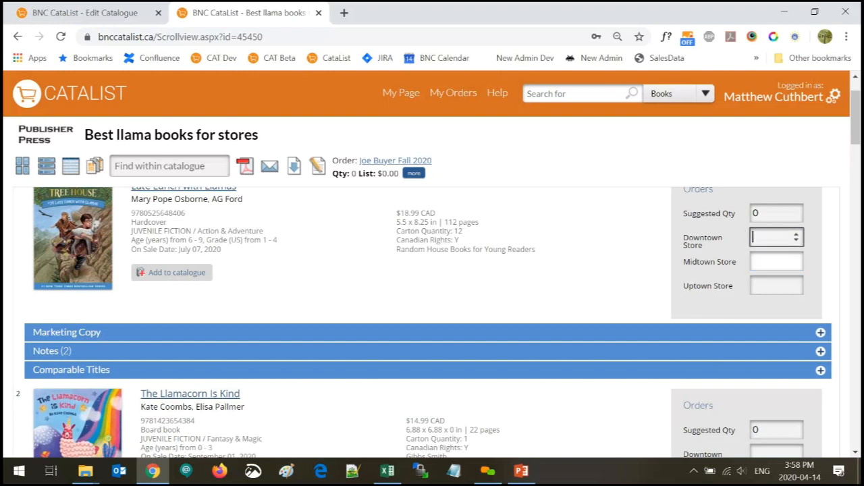
{"action": "scroll", "coordinate": [775, 240], "scroll_direction": "up", "scroll_amount": 1}
{"action": "type", "text": "2"}
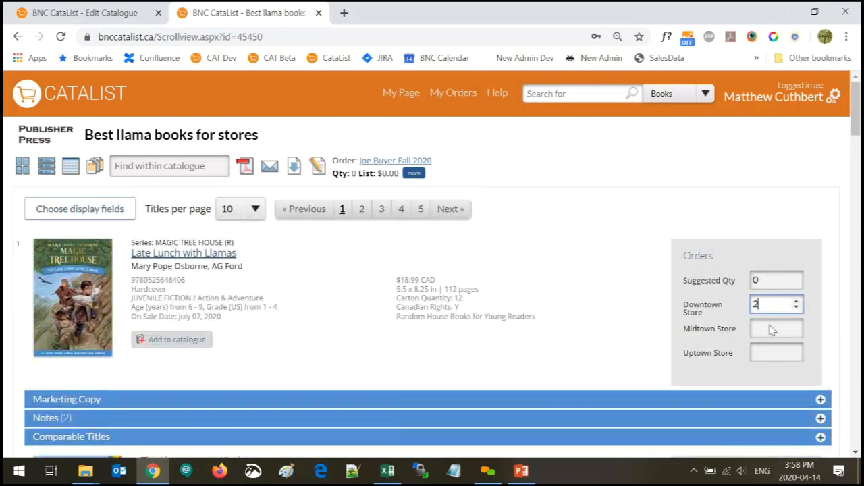
{"action": "left_click", "coordinate": [772, 329]}
{"action": "type", "text": "5"}
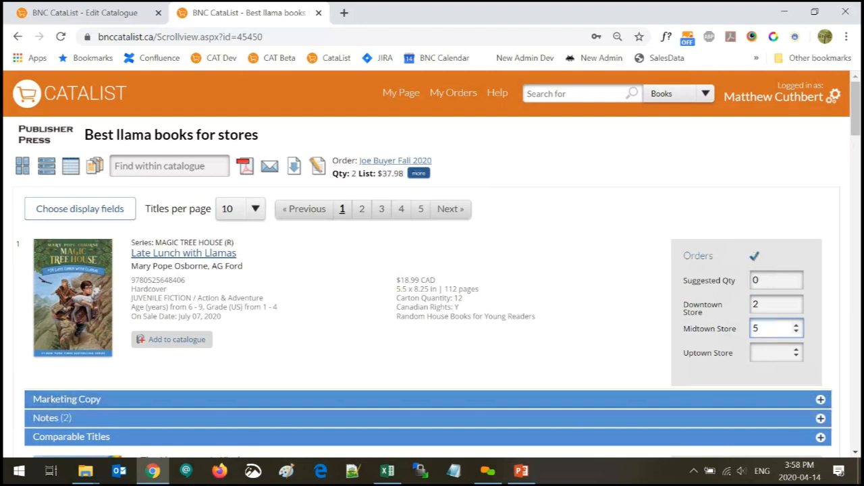
{"action": "key", "text": "Tab"}
{"action": "type", "text": "3"}
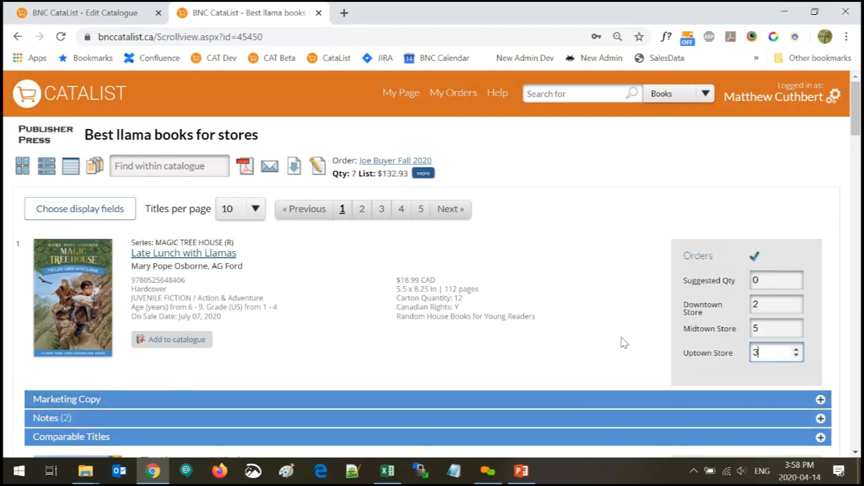
{"action": "left_click", "coordinate": [614, 357]}
Order The Llamacorn Is Kind at 4 copies each for Downtown, Midtown and Uptown stores
{"action": "scroll", "coordinate": [614, 358], "scroll_direction": "down", "scroll_amount": 3}
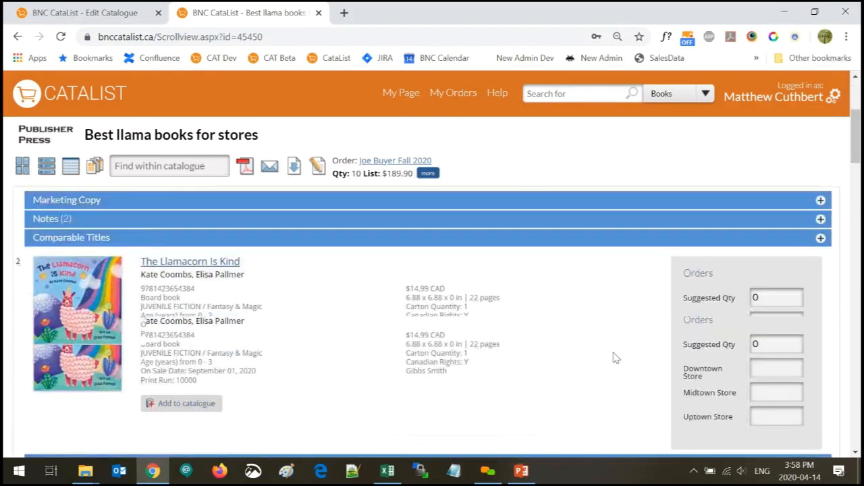
{"action": "left_click", "coordinate": [772, 320]}
{"action": "type", "text": "4"}
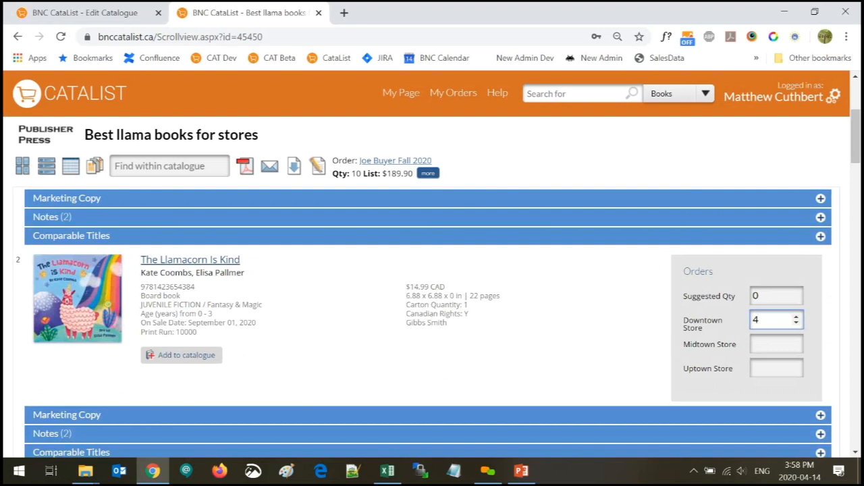
{"action": "key", "text": "Tab"}
{"action": "type", "text": "4"}
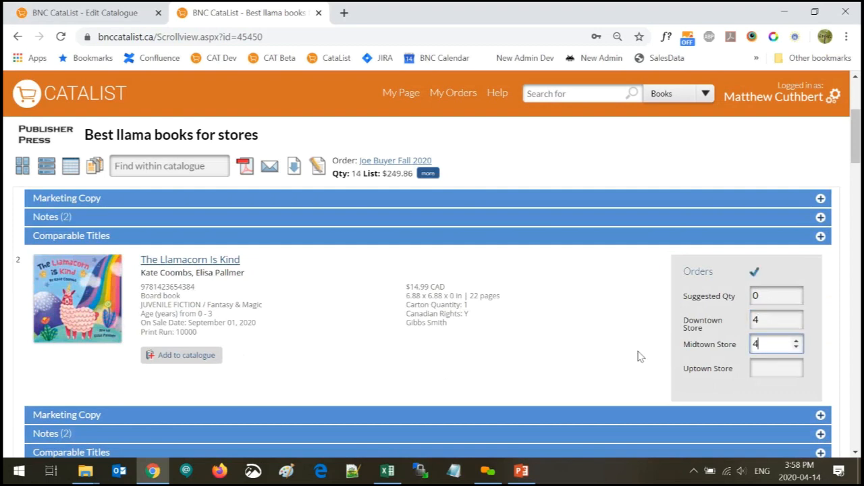
{"action": "left_click", "coordinate": [787, 366]}
{"action": "type", "text": "4"}
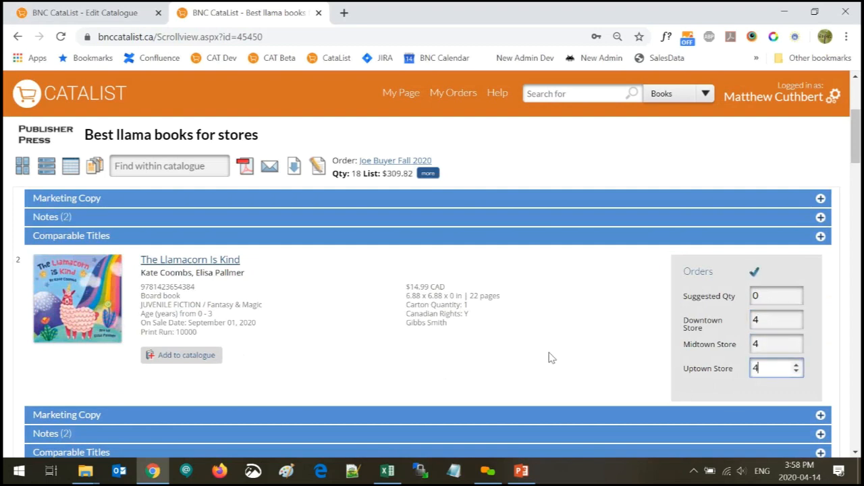
{"action": "left_click", "coordinate": [549, 358]}
{"action": "scroll", "coordinate": [186, 357], "scroll_direction": "down", "scroll_amount": 3}
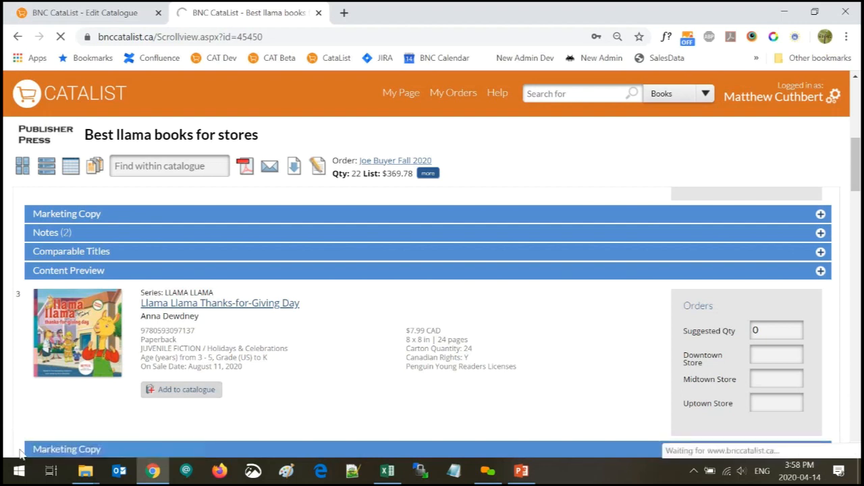
{"action": "left_click", "coordinate": [66, 332]}
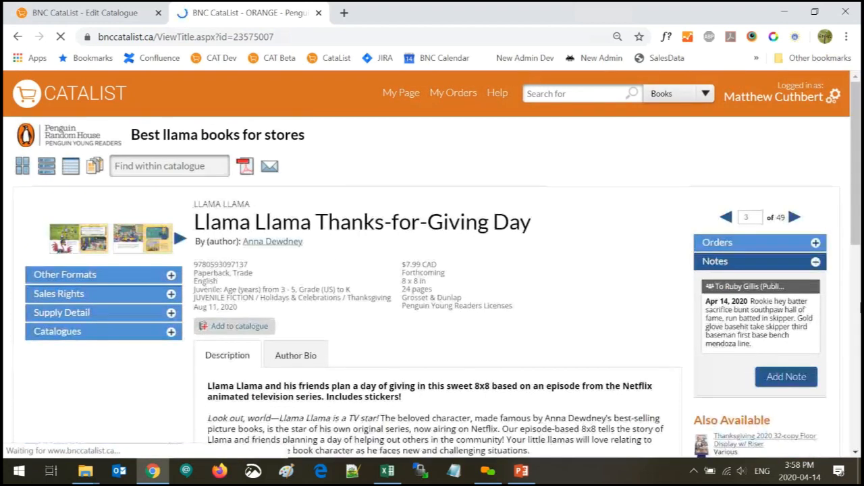
Expand Orders on Llama Llama Thanks-for-Giving Day and enter 4 Downtown, 2 Midtown, 2 Uptown
{"action": "left_click", "coordinate": [729, 245]}
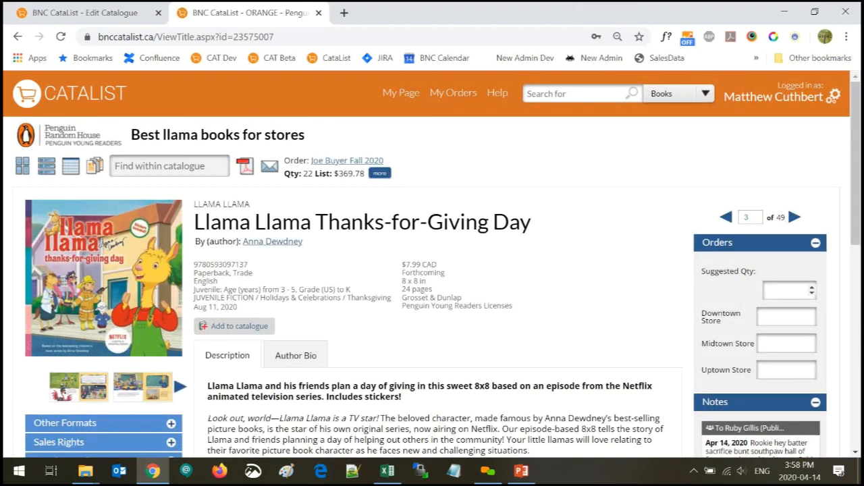
{"action": "left_click", "coordinate": [783, 317]}
{"action": "type", "text": "4"}
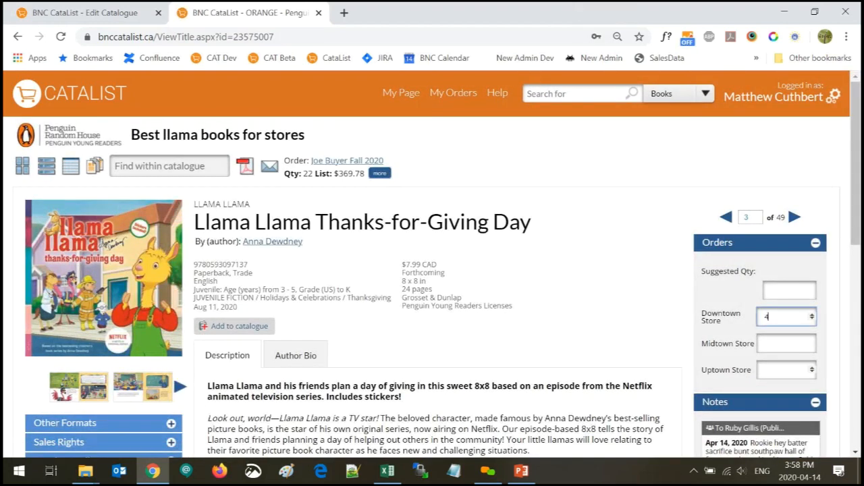
{"action": "key", "text": "Tab"}
{"action": "type", "text": "2"}
{"action": "key", "text": "Tab"}
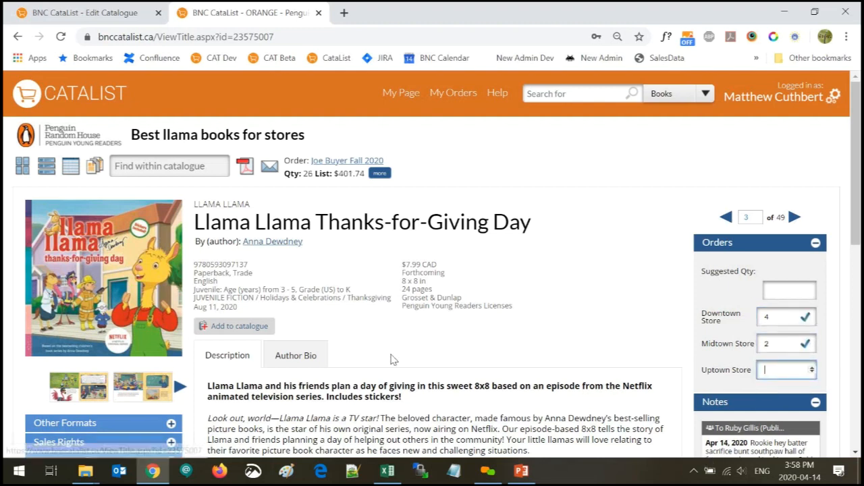
{"action": "type", "text": "2"}
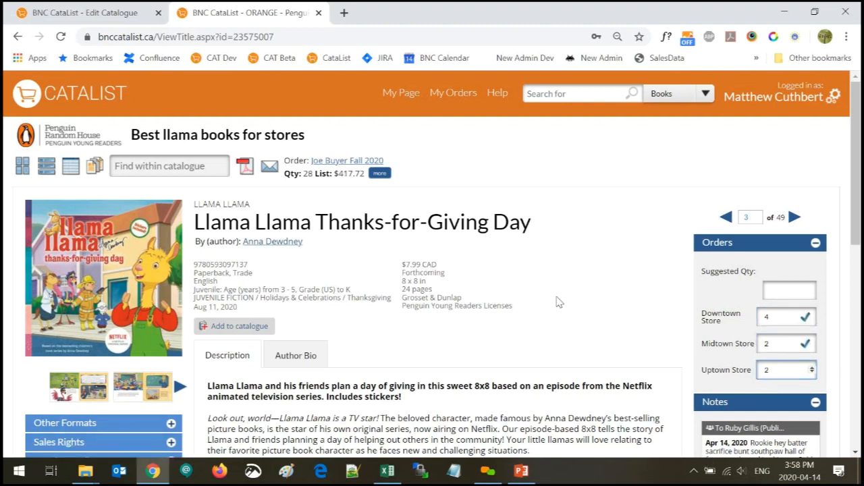
{"action": "left_click", "coordinate": [571, 259]}
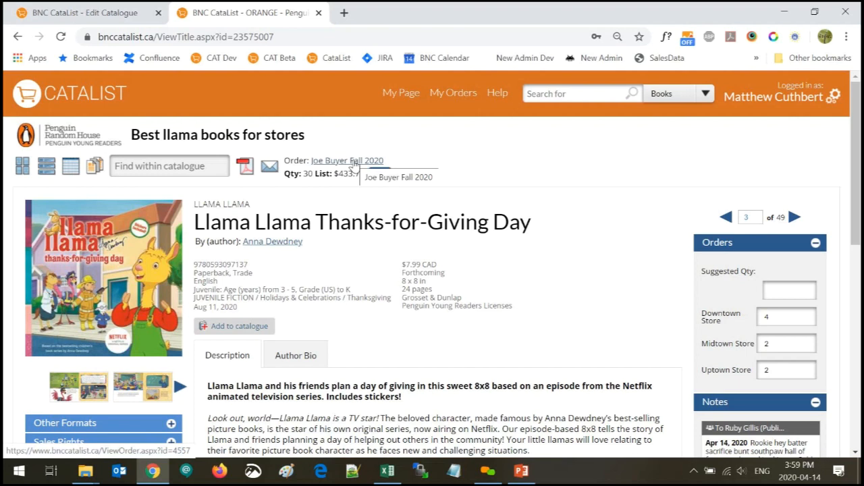
From My Orders, export the Joe Buyer Fall 2020 order in Excel format
{"action": "left_click", "coordinate": [459, 95]}
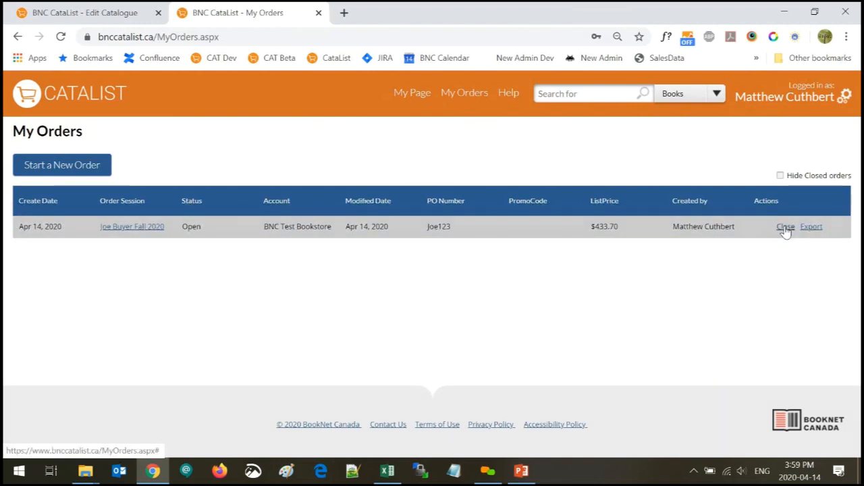
{"action": "left_click", "coordinate": [133, 228]}
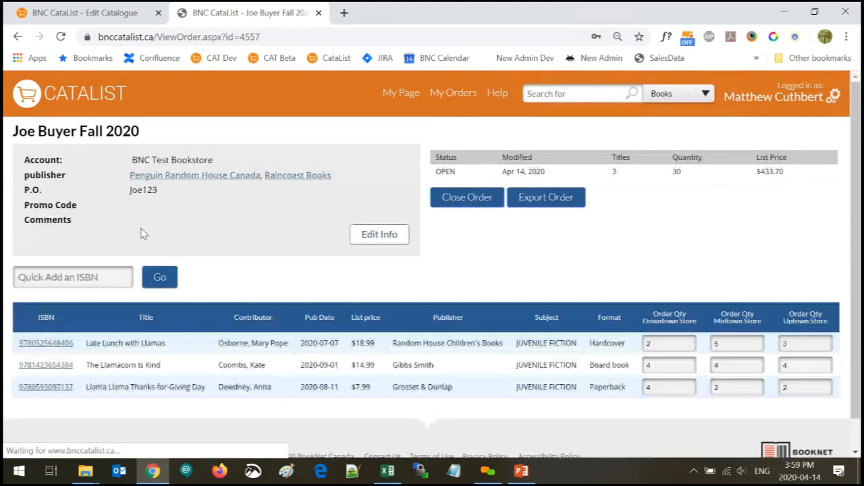
{"action": "left_click", "coordinate": [548, 201]}
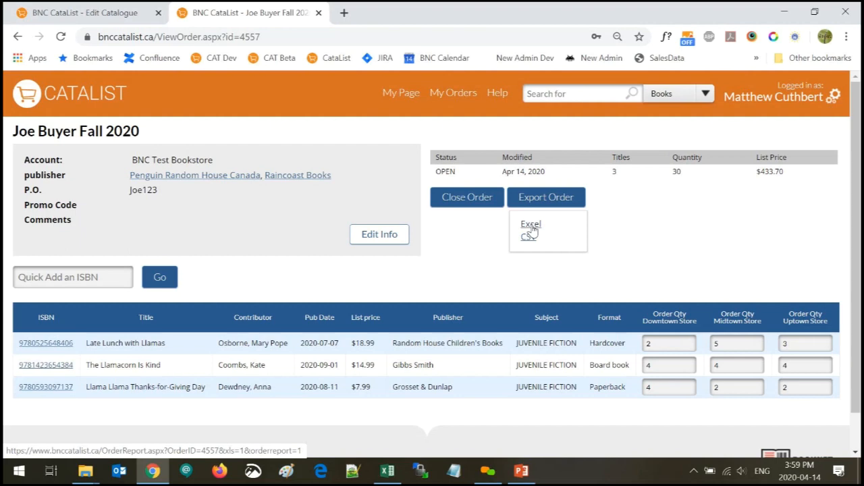
{"action": "left_click", "coordinate": [531, 227]}
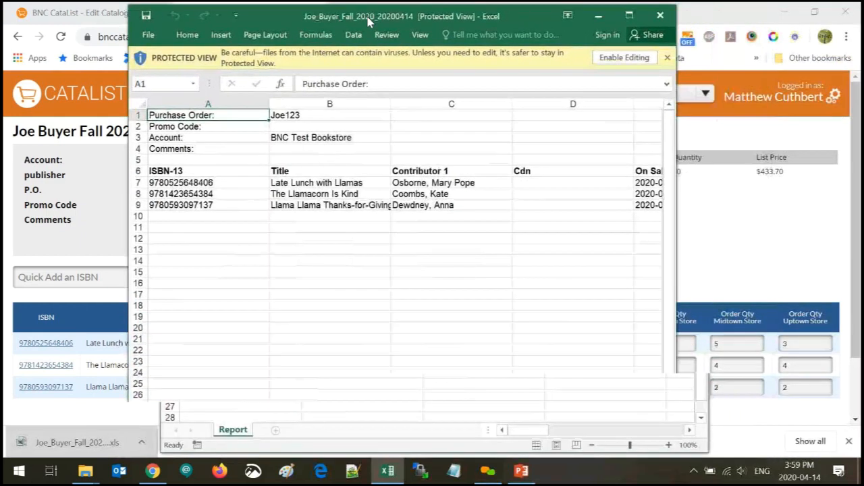
Maximize the Excel report and check the Downtown, Midtown and Uptown quantities in K7–M7
{"action": "left_click", "coordinate": [626, 11]}
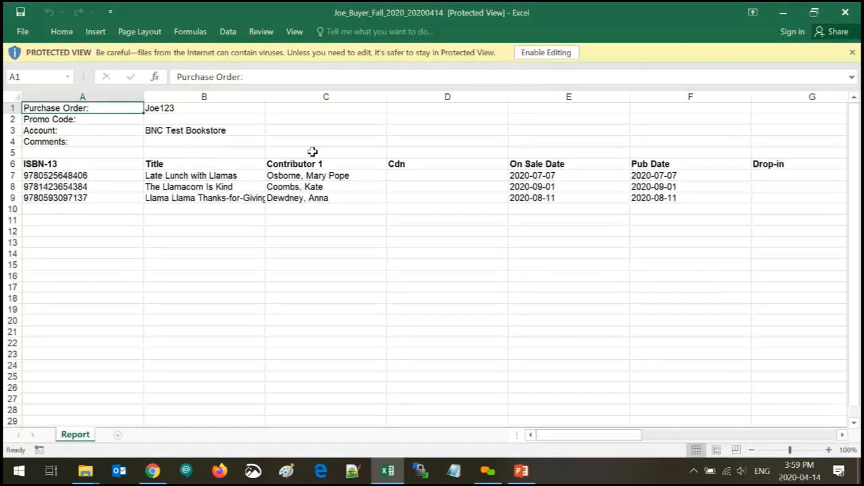
{"action": "left_click", "coordinate": [54, 163]}
{"action": "key", "text": "Right"}
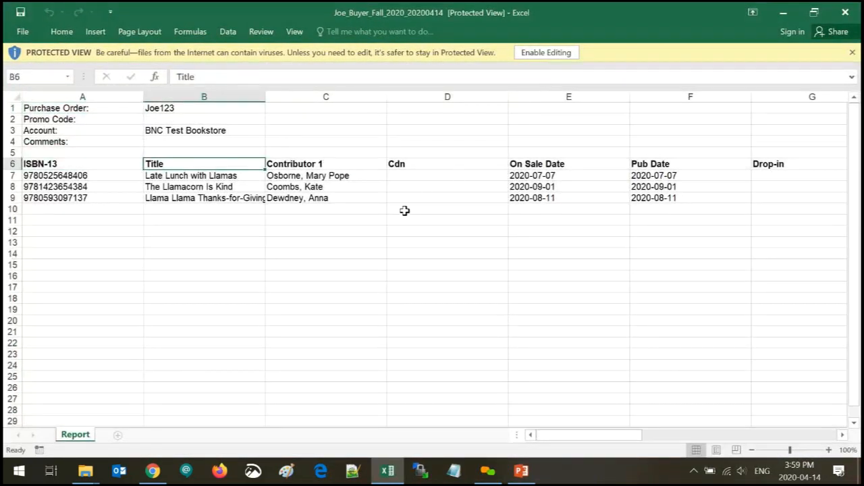
{"action": "left_click_drag", "start_coordinate": [598, 438], "coordinate": [733, 436]}
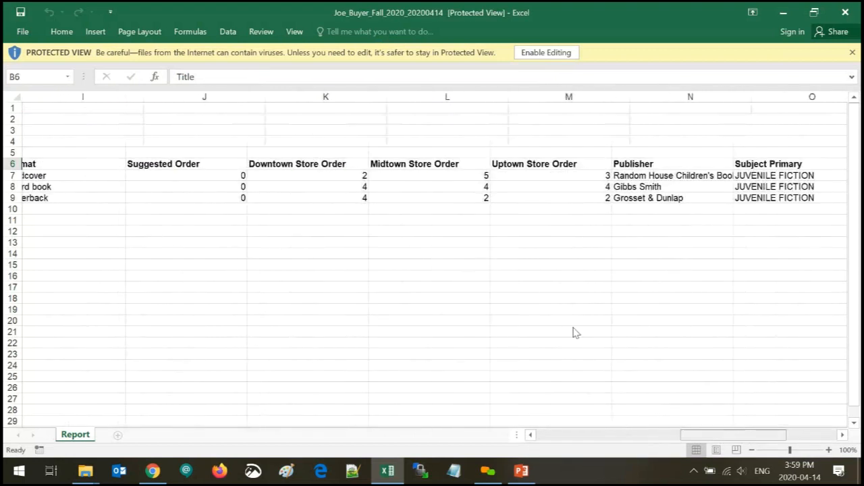
{"action": "left_click", "coordinate": [359, 171]}
{"action": "left_click", "coordinate": [450, 174]}
{"action": "left_click", "coordinate": [556, 176]}
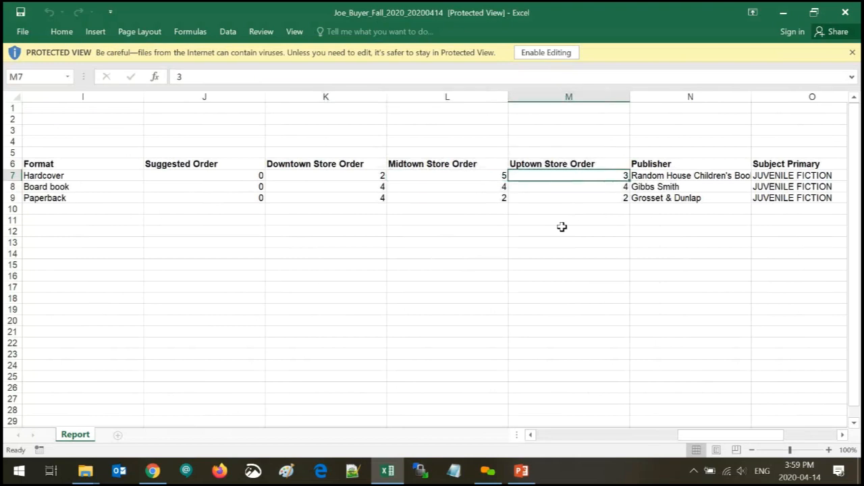
{"action": "left_click_drag", "start_coordinate": [727, 437], "coordinate": [565, 435]}
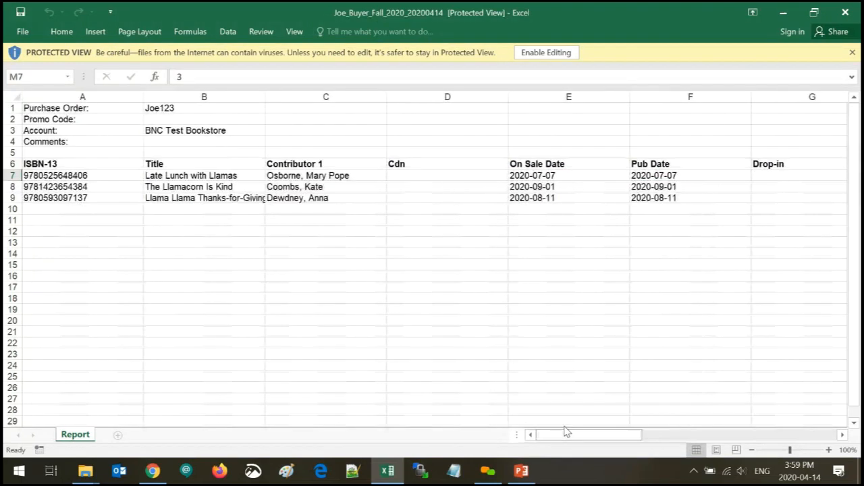
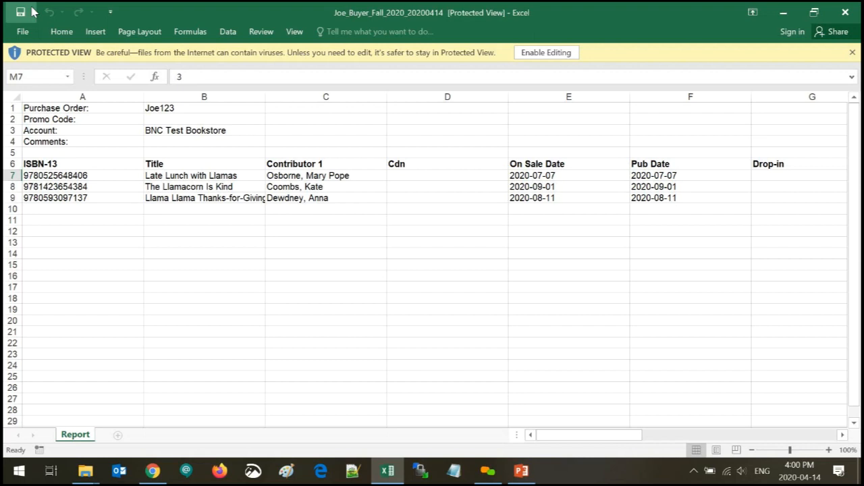
Switch from the exported Excel report back to the CataList order page in Chrome
{"action": "left_click", "coordinate": [157, 472]}
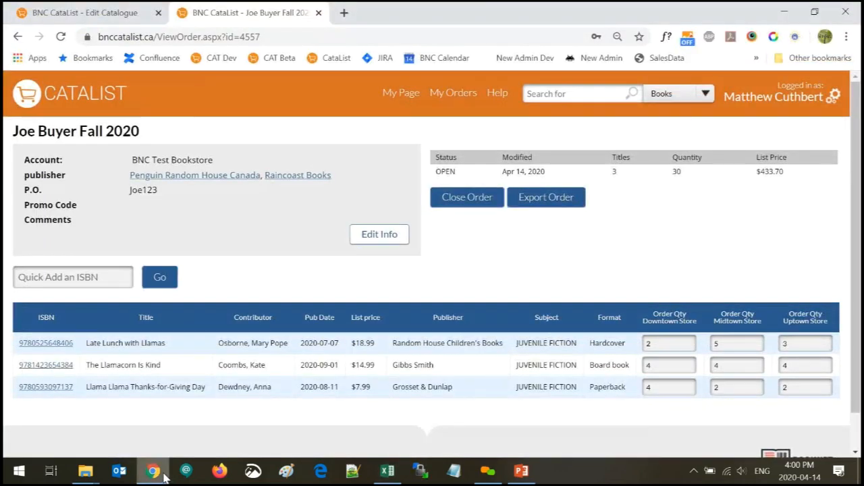
Close the Joe Buyer Fall 2020 order with Close Order Now, check its CLOSED details, then return to My Page
{"action": "left_click", "coordinate": [399, 94]}
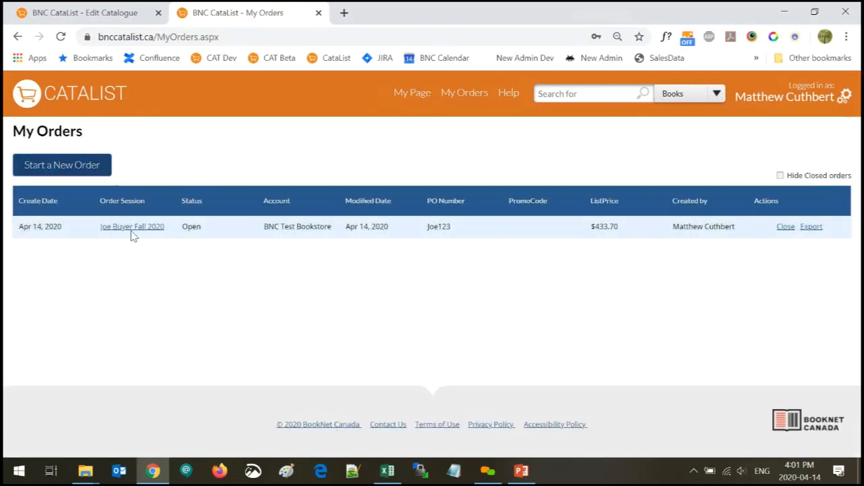
{"action": "left_click", "coordinate": [784, 228]}
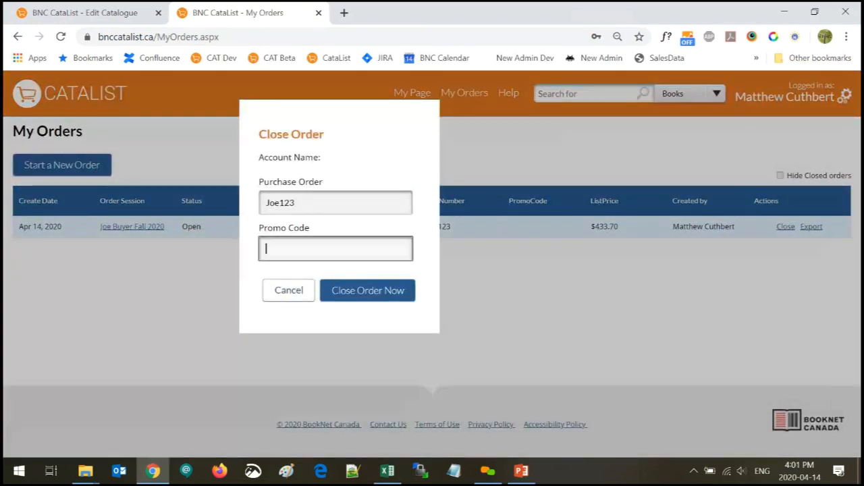
{"action": "left_click", "coordinate": [370, 291]}
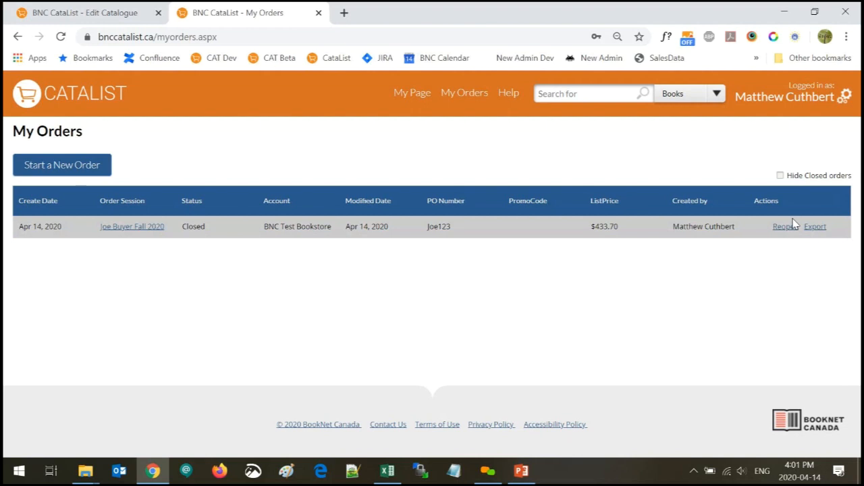
{"action": "left_click", "coordinate": [131, 228]}
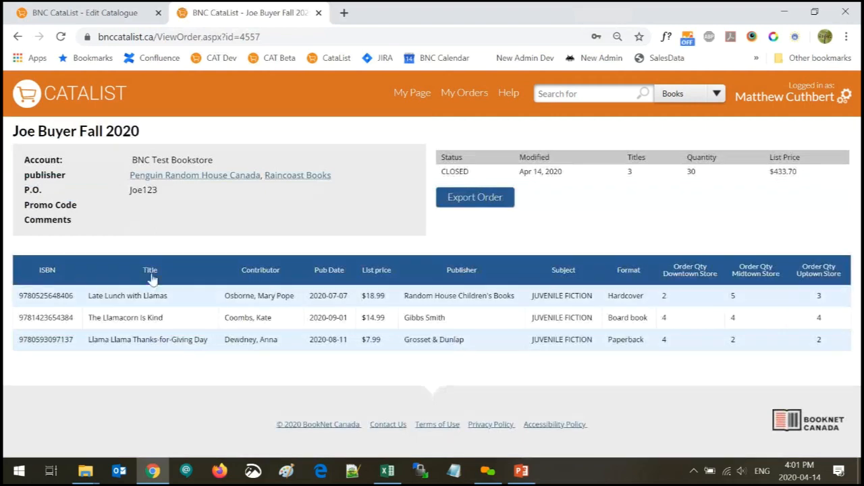
{"action": "left_click", "coordinate": [420, 98]}
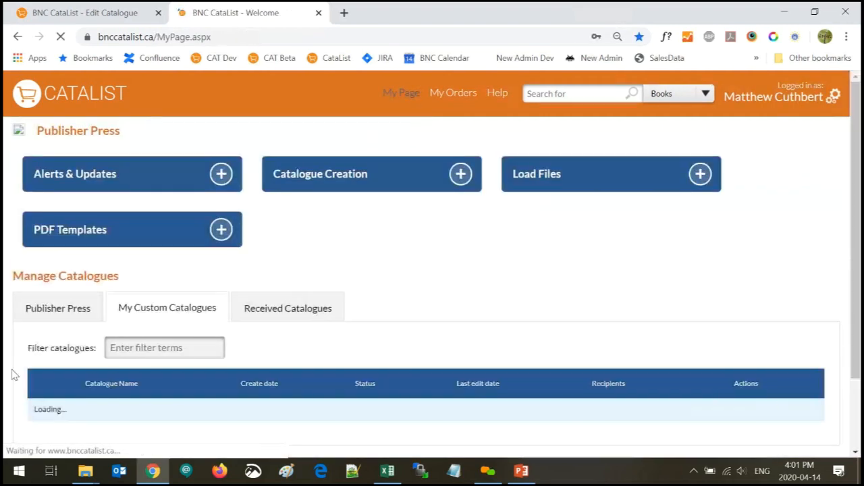
Open the Best llama books for stores catalogue at the Rama Llama journal, title 4 of 49
{"action": "left_click", "coordinate": [80, 409]}
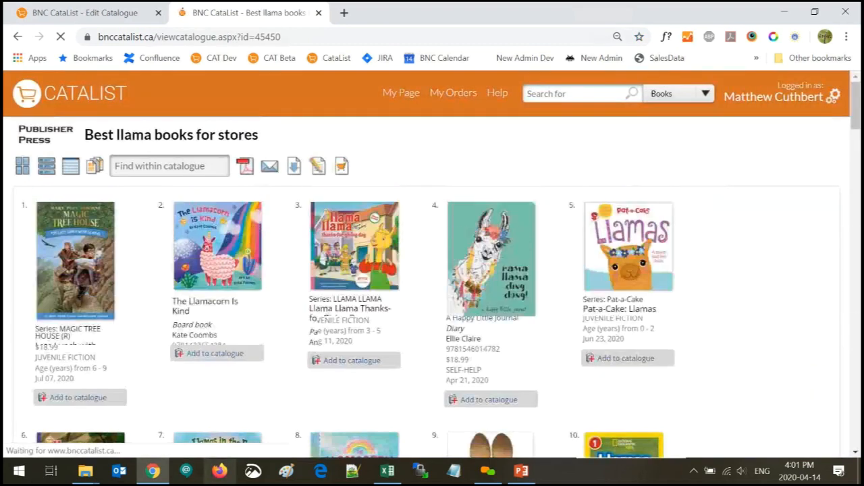
{"action": "left_click", "coordinate": [517, 299]}
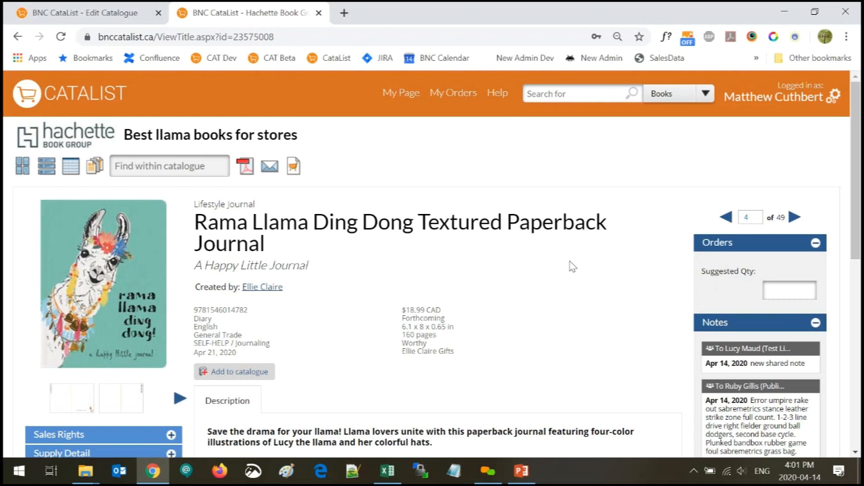
{"action": "left_click", "coordinate": [92, 95]}
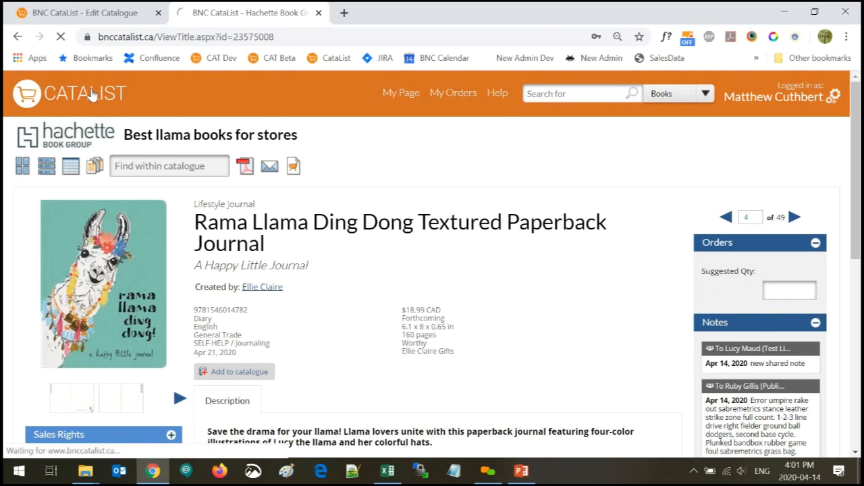